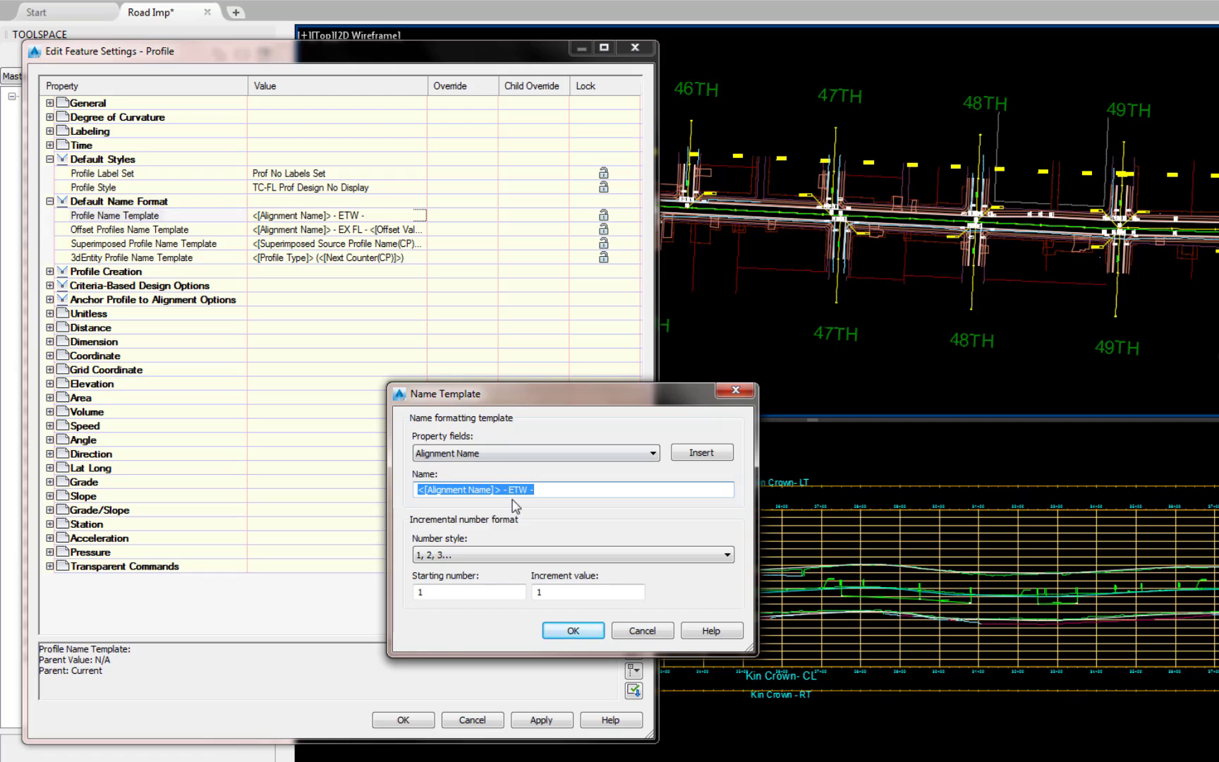
- Set the default profile name template to <[Alignment Name]> - TC FL - and accept the profile feature settings
double_click(517, 490)
key(BackSpace)
text(TC )
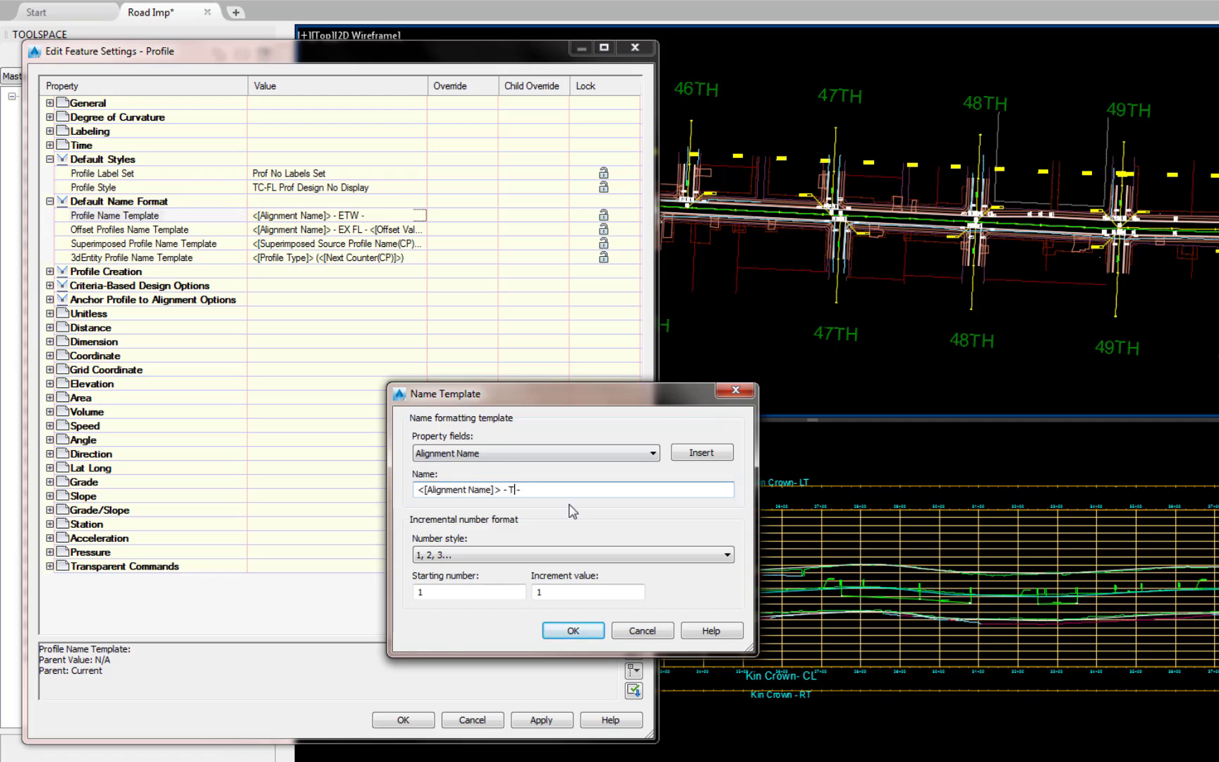
text(FL)
click(573, 630)
click(396, 719)
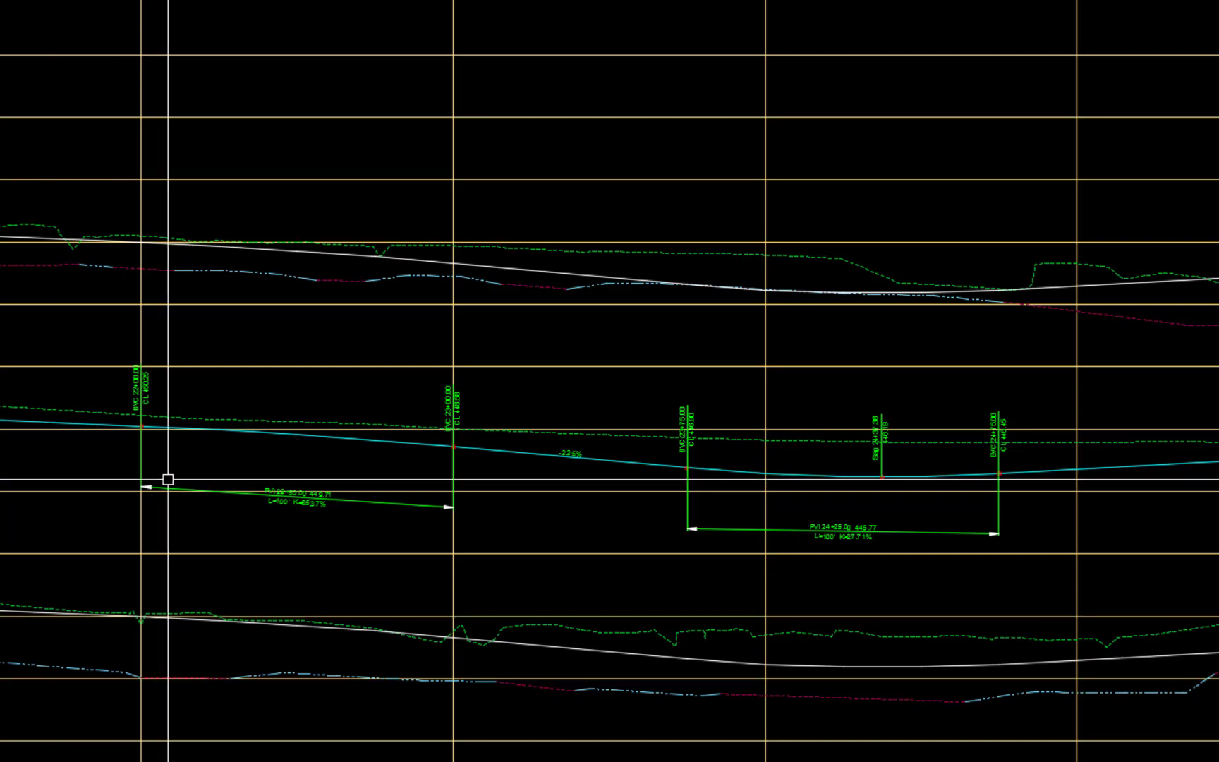
- Copy the Kin ETW - LT profile over its full PVI range as a new profile
click(525, 272)
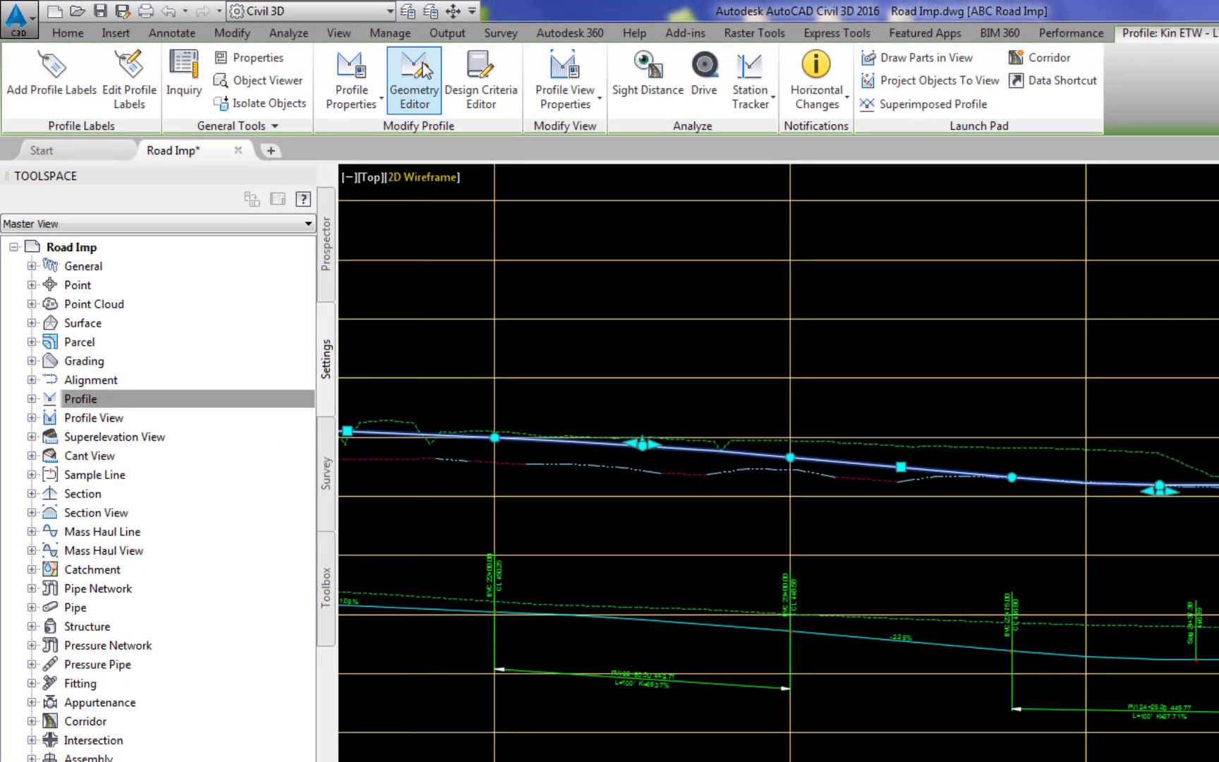
click(423, 70)
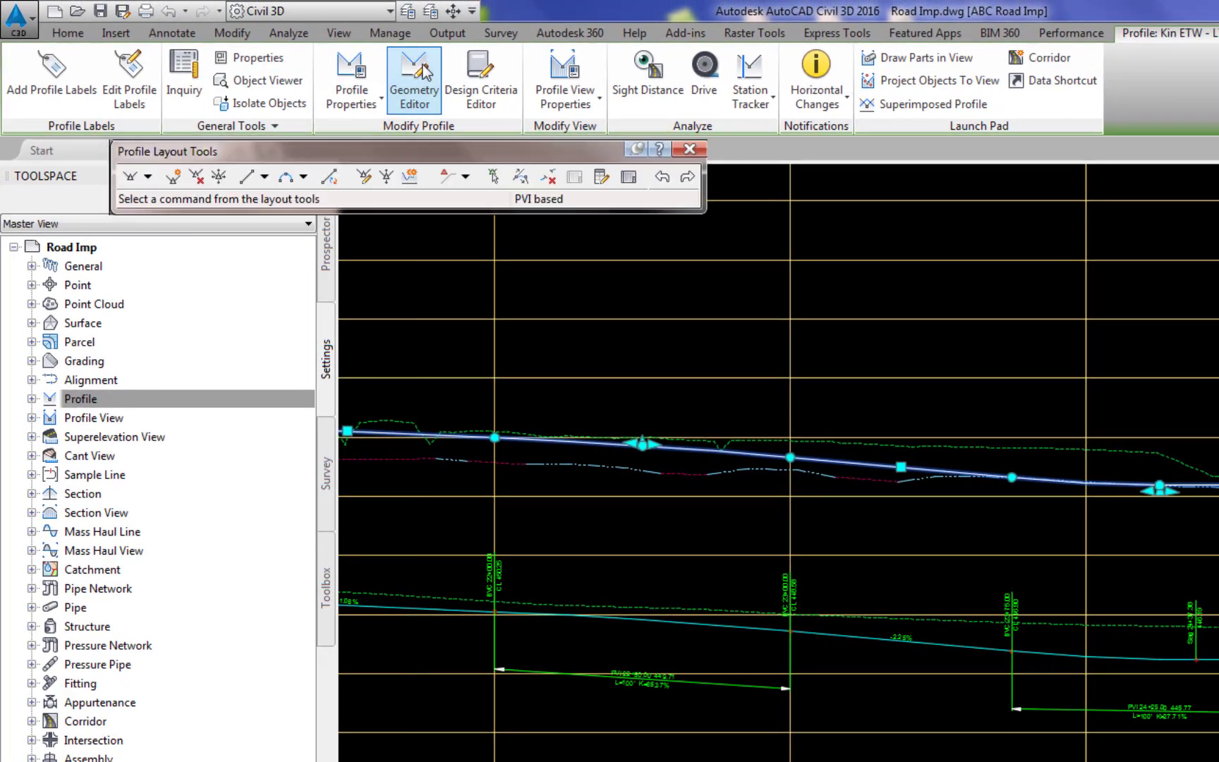
click(409, 178)
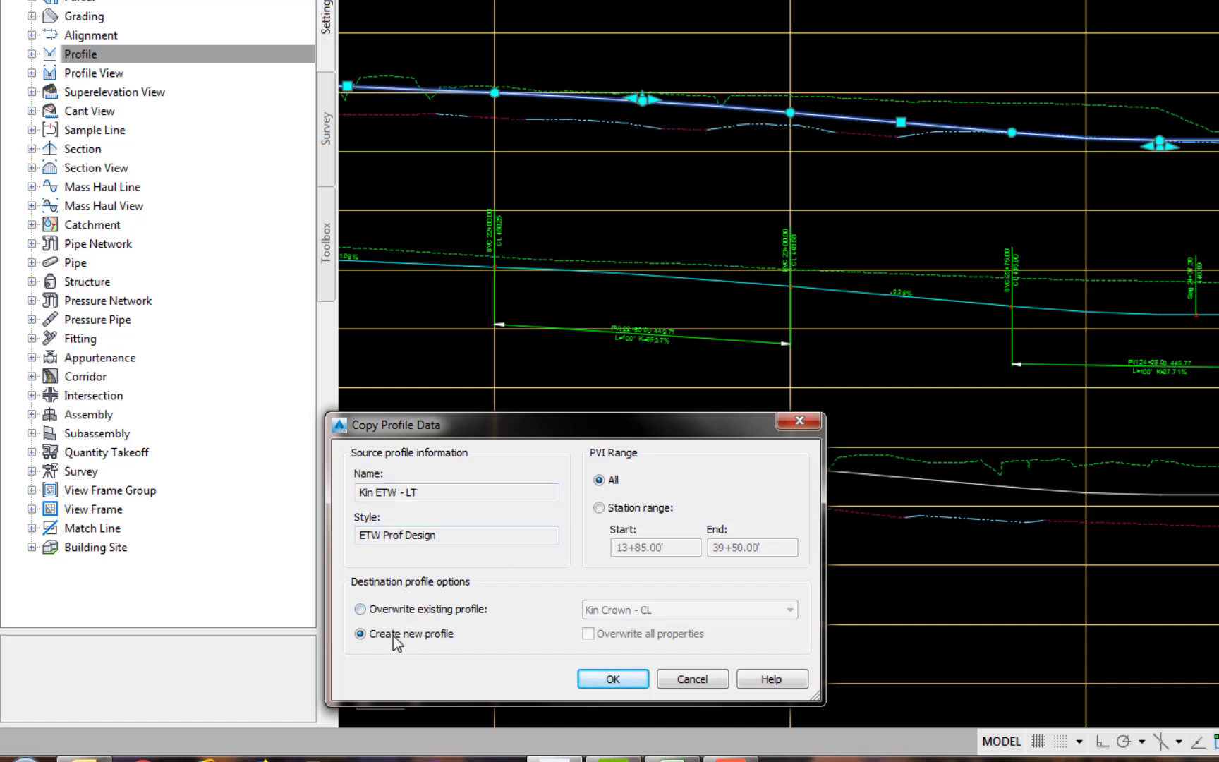
click(598, 673)
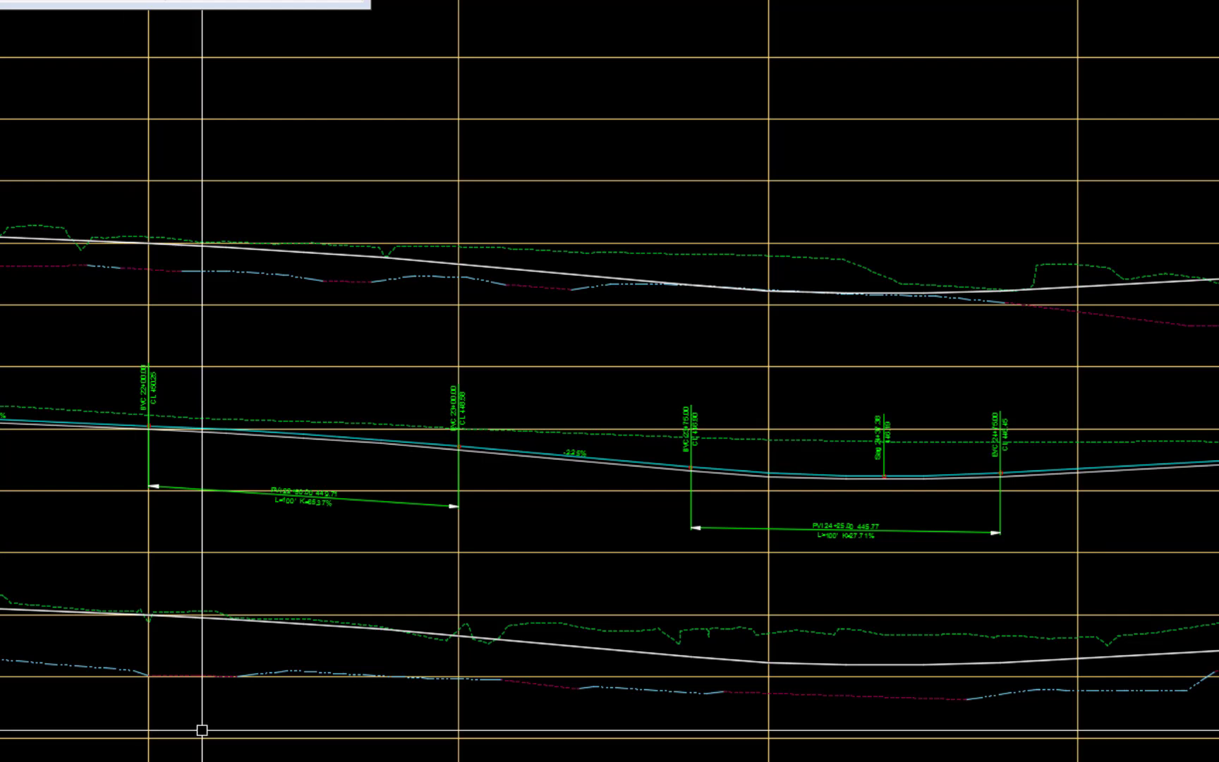
- Select the copied Kin ETW - LT profile and change its style to TC-FL Prof Design No Display
click(539, 457)
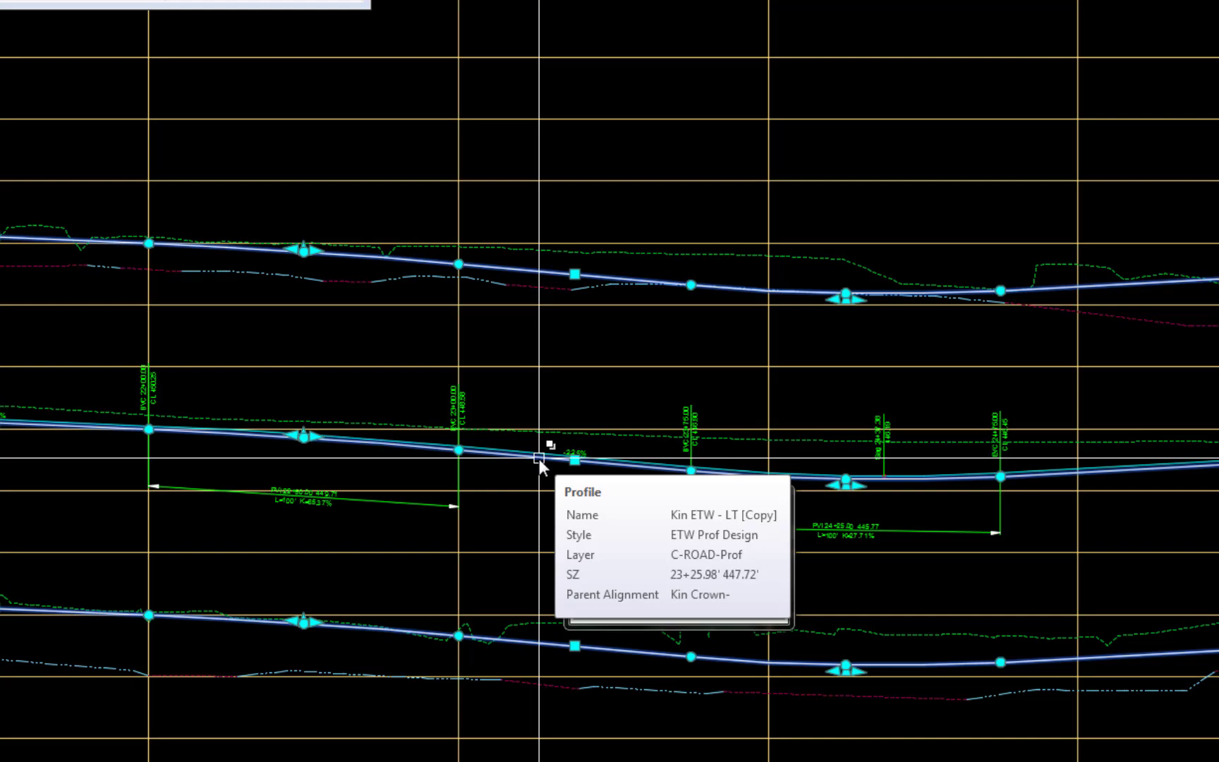
click(538, 458)
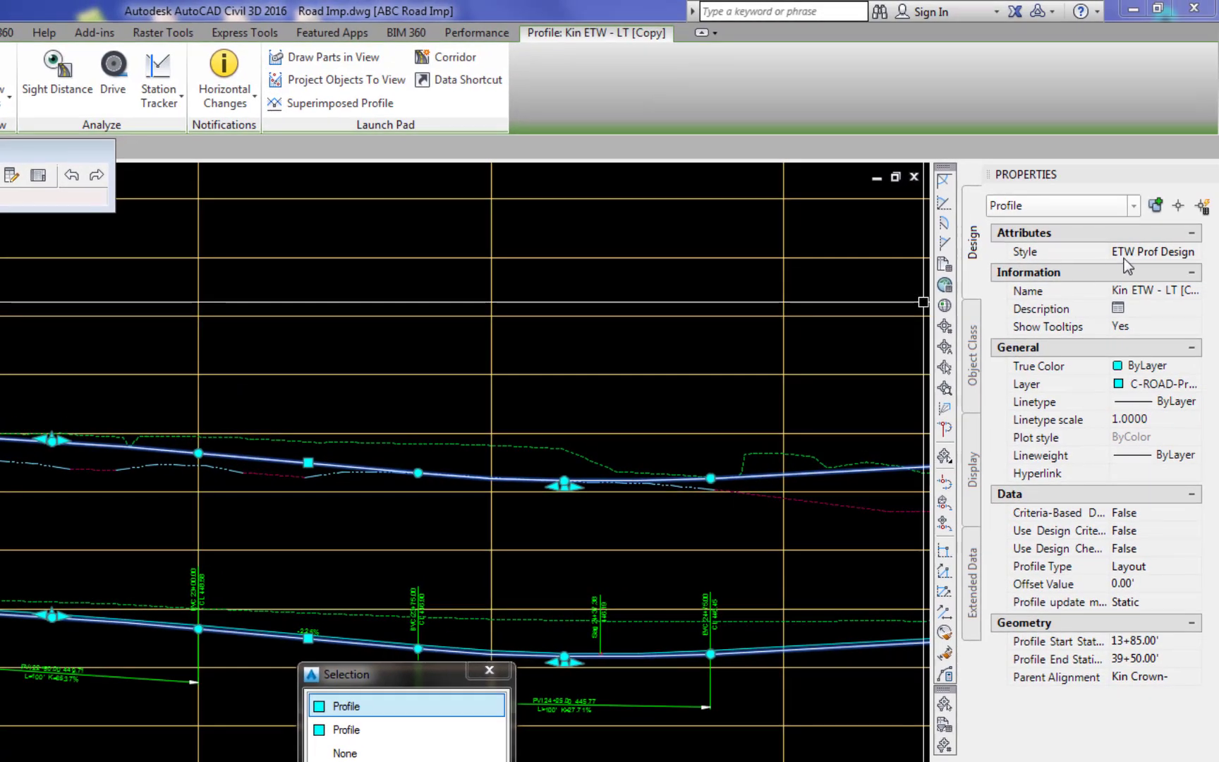
click(1142, 252)
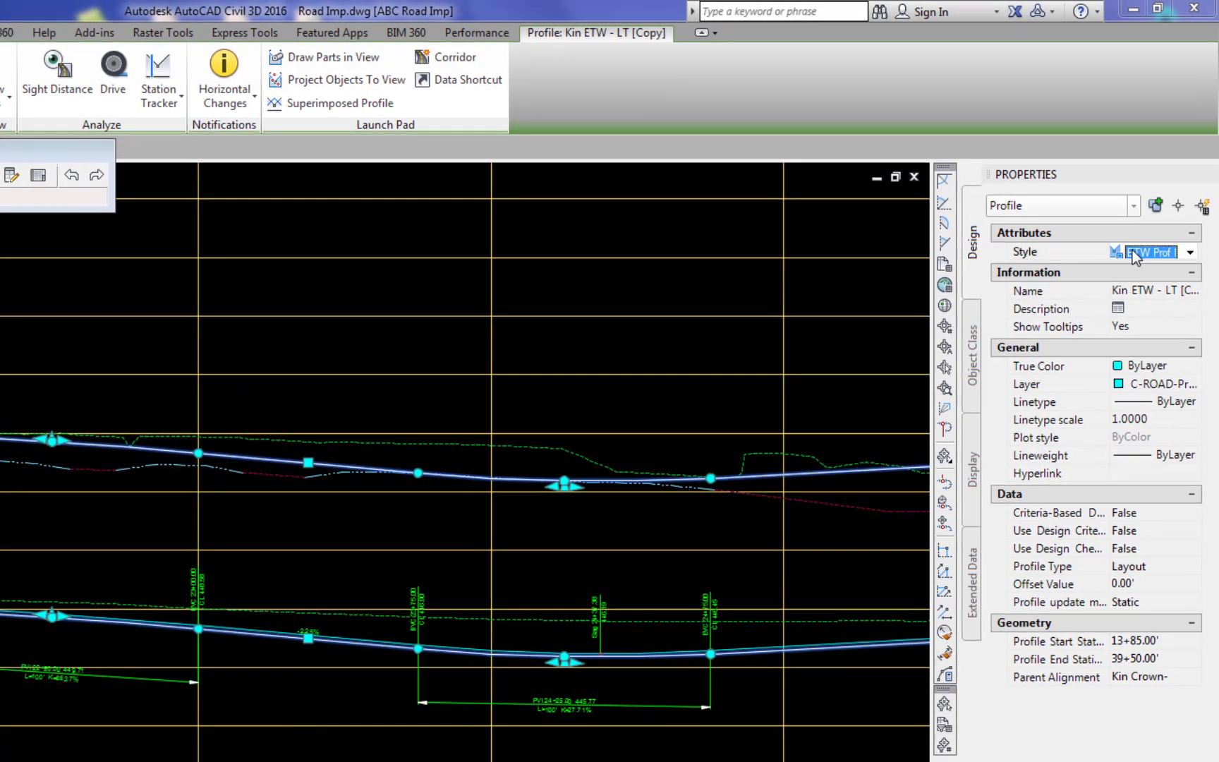
click(1190, 251)
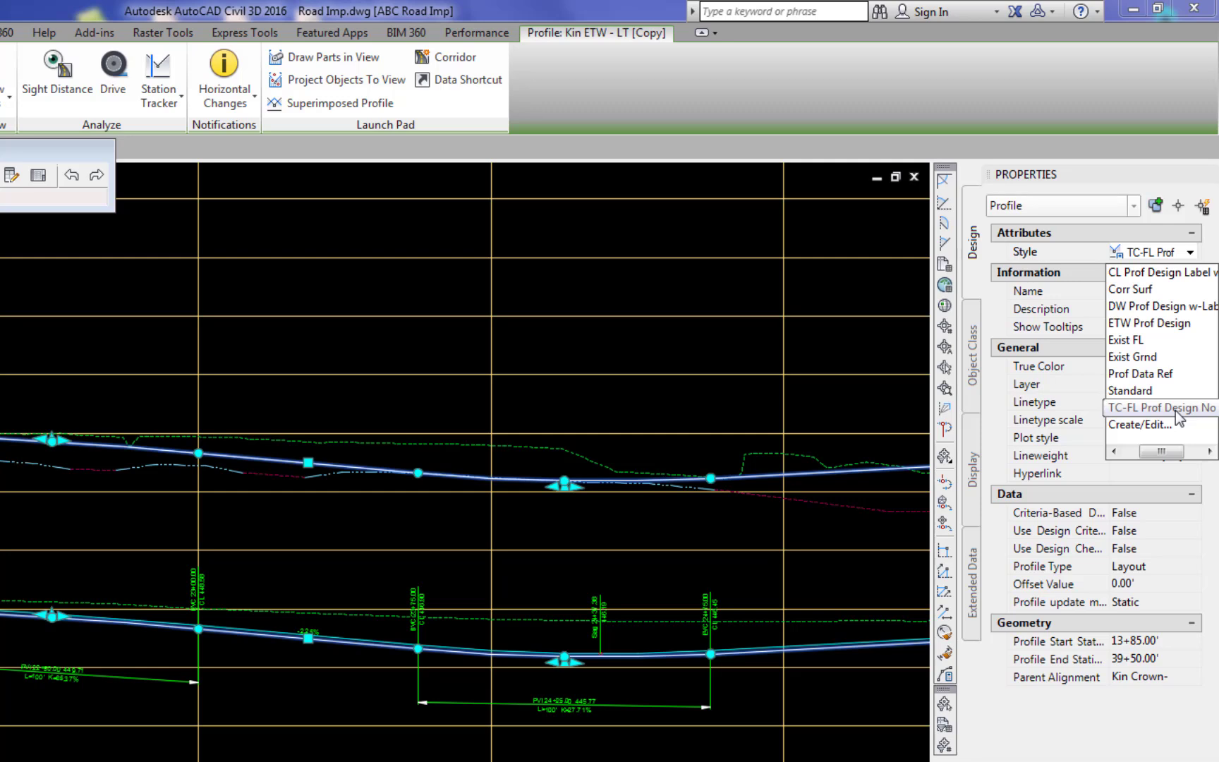
click(1175, 410)
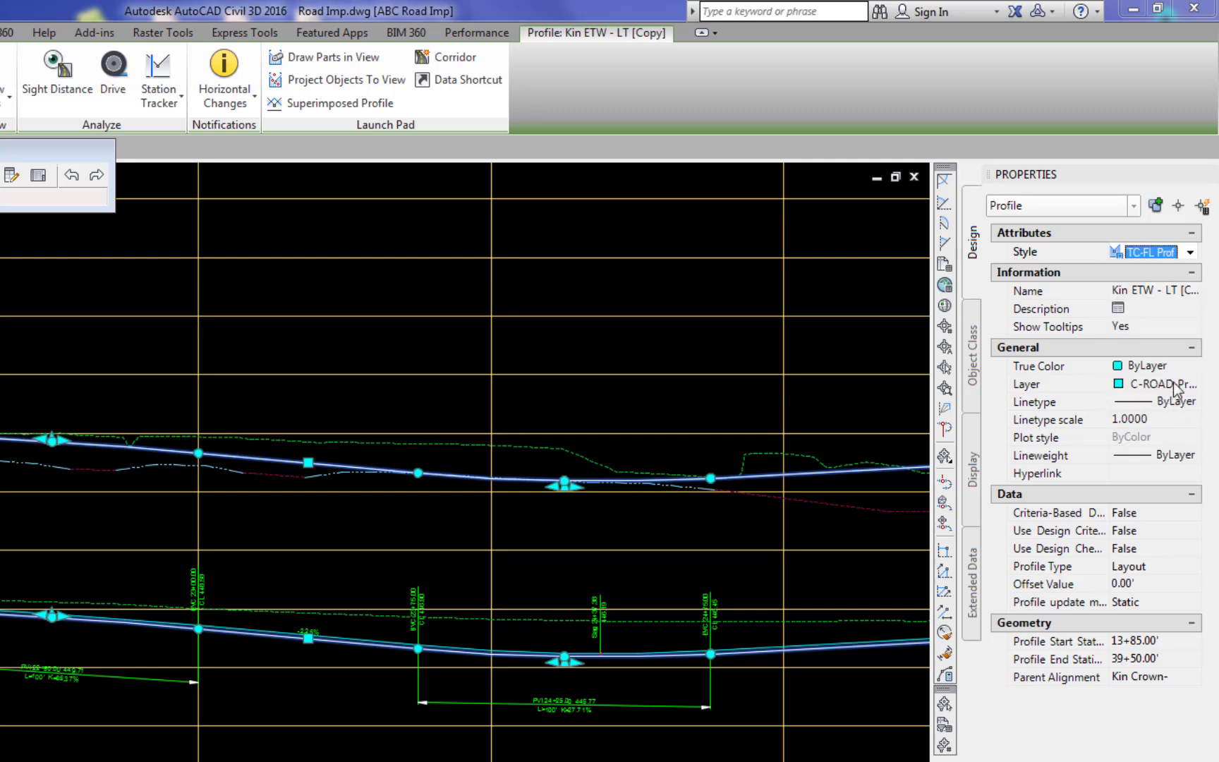
- Rename the copied profile as Kin TC - LT
click(1163, 288)
click(1120, 295)
key(Delete)
key(Delete)
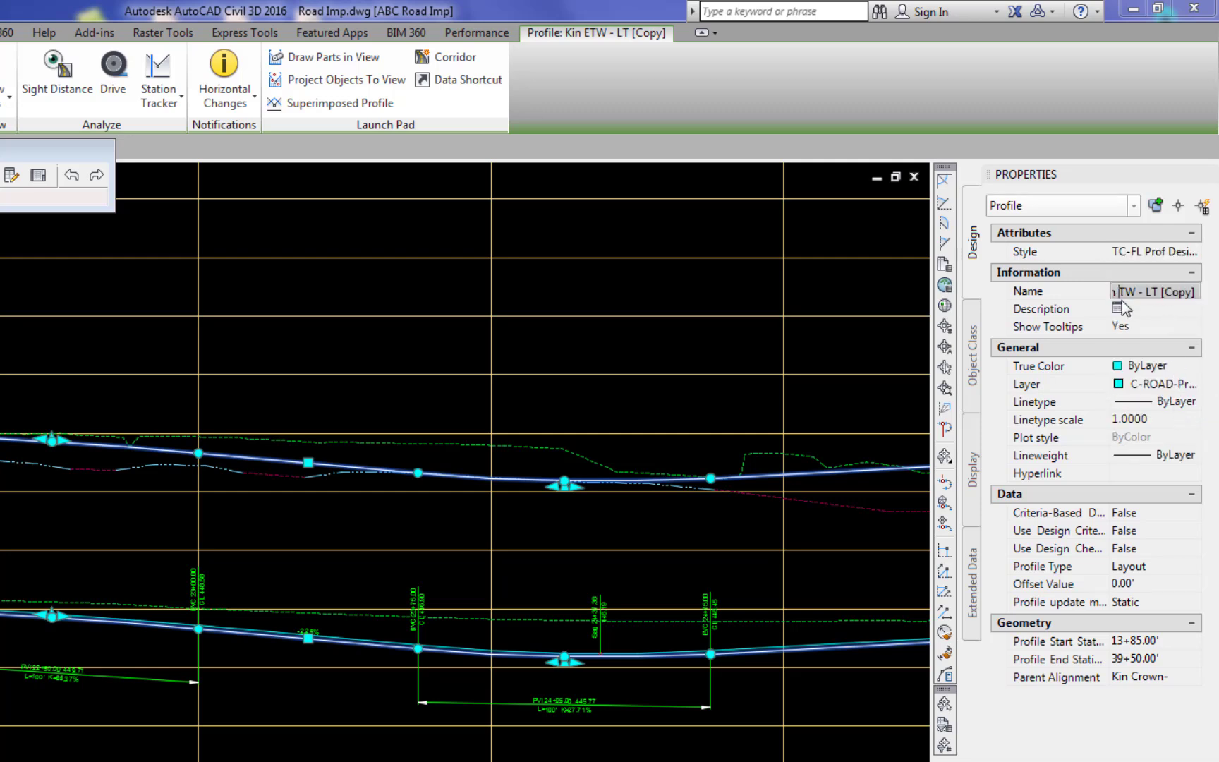
key(Delete)
text(TC)
key(BackSpace)
key(BackSpace)
key(BackSpace)
key(BackSpace)
key(BackSpace)
key(BackSpace)
key(BackSpace)
key(Return)
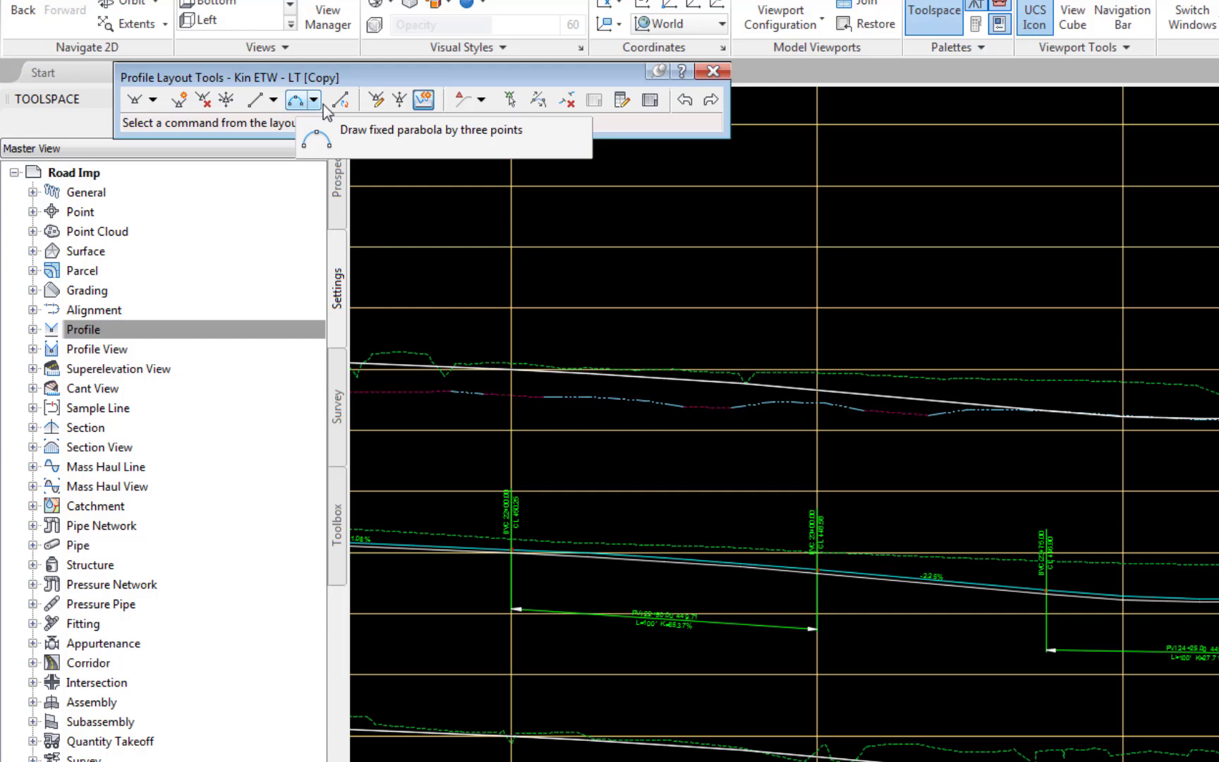
- Raise all PVIs of the copied profile by 0.30'
click(400, 101)
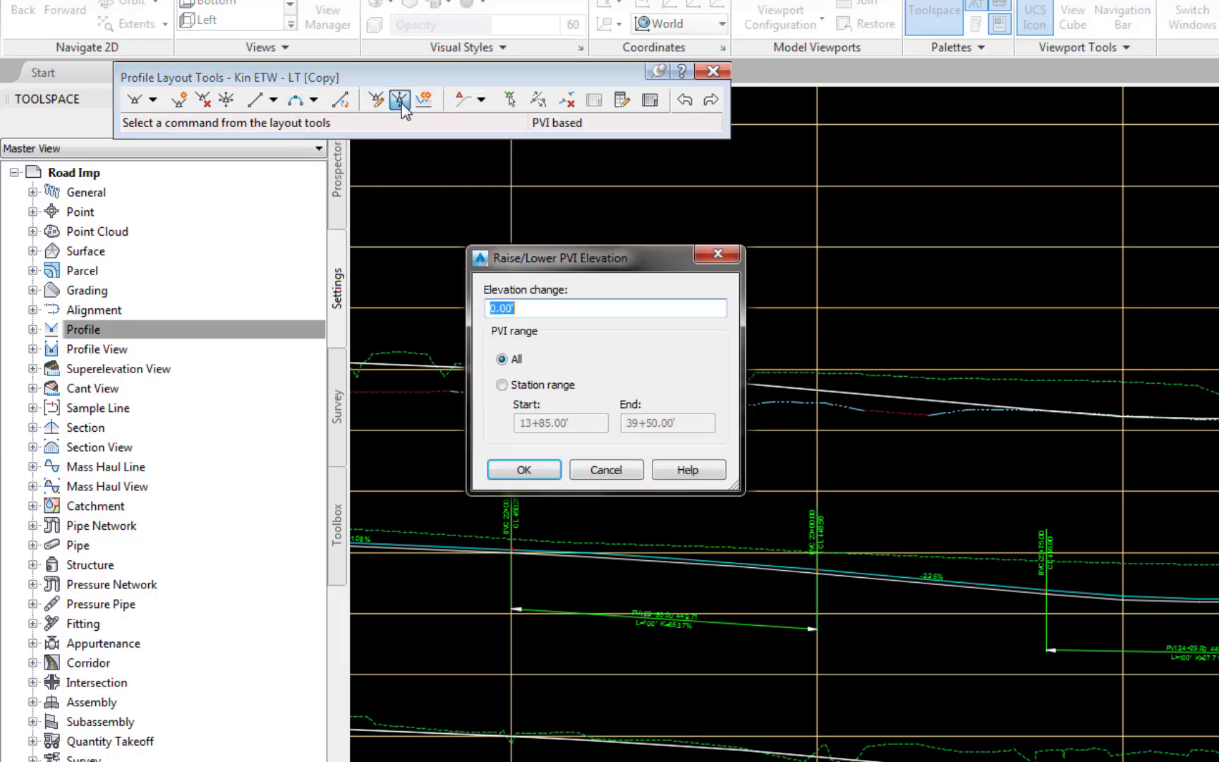
text(0.3)
text(0)
key(Return)
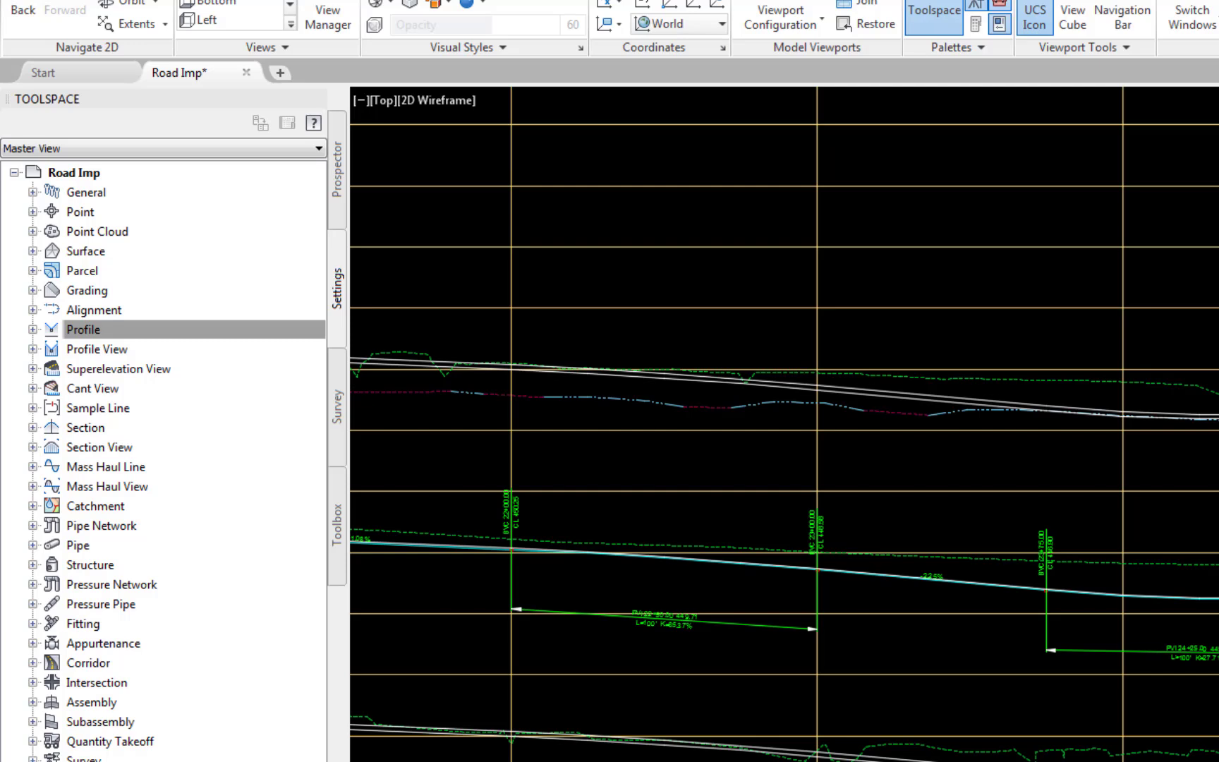
- Turn off drawing of the Kin TC - LT profile in the Kin Crown- CL profile view's properties
click(338, 201)
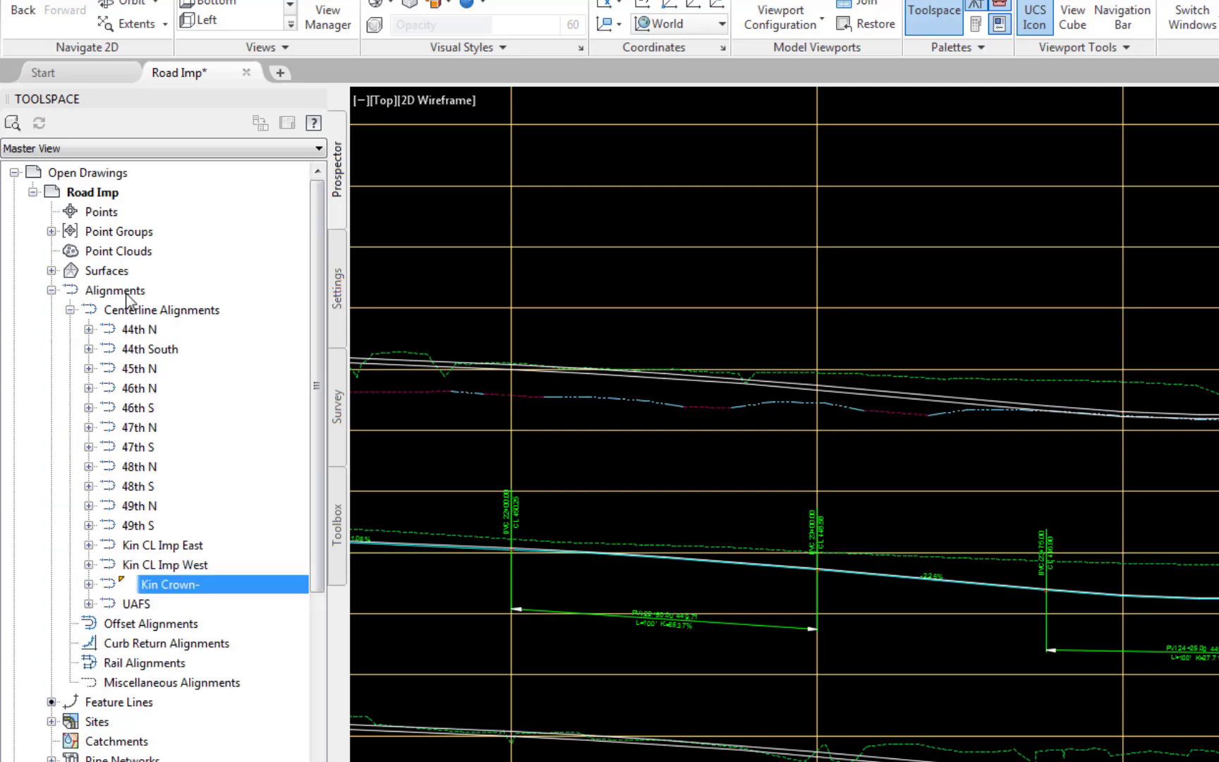
click(88, 584)
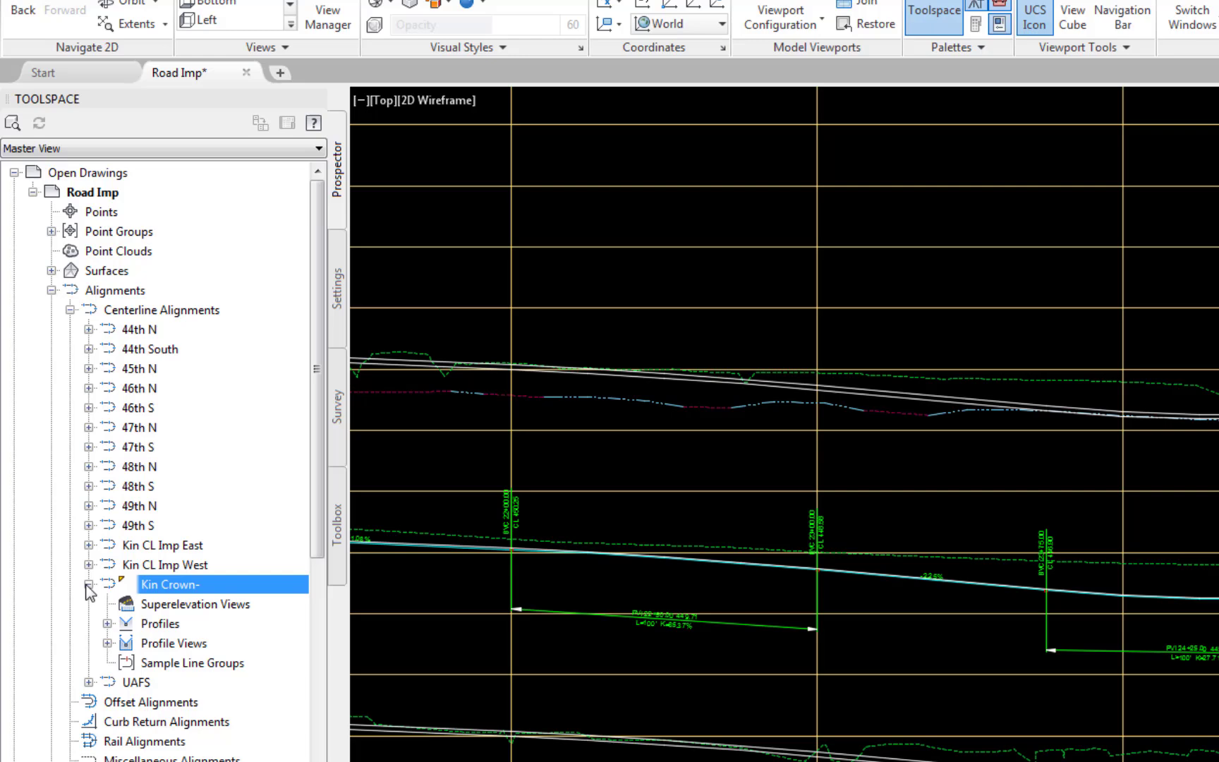
click(107, 643)
right_click(203, 663)
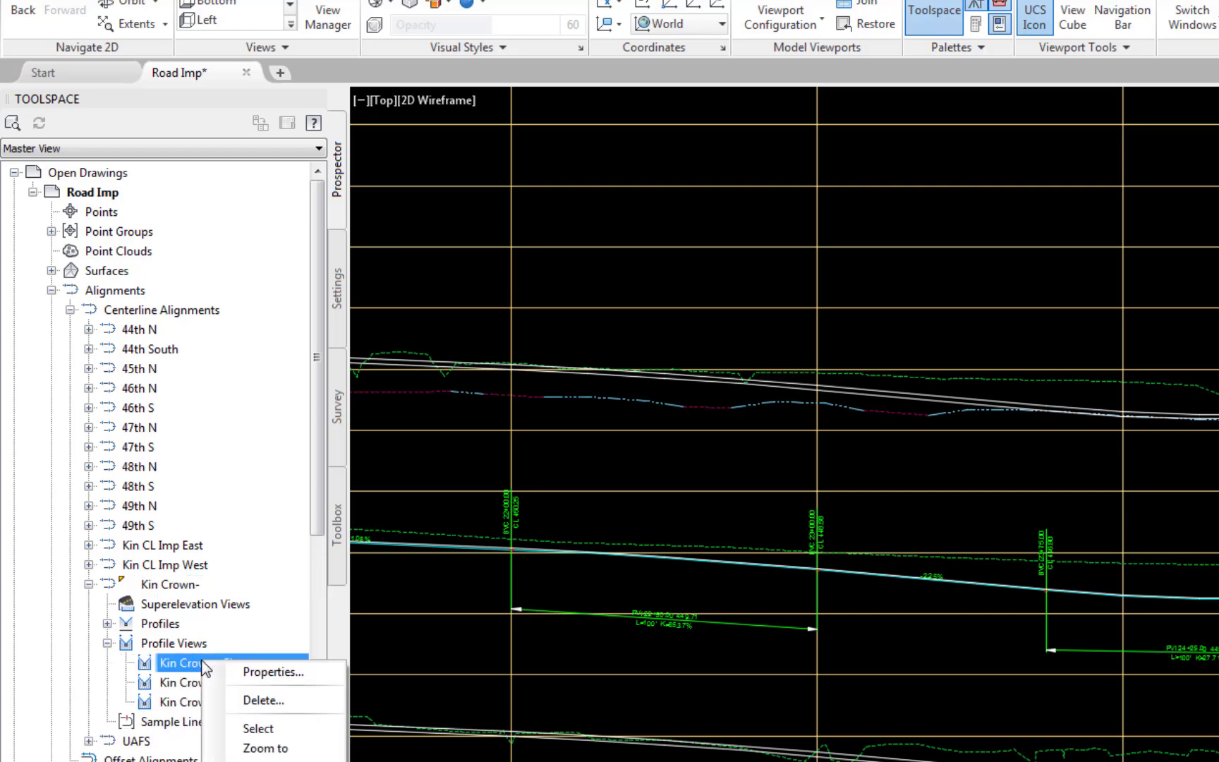
click(245, 674)
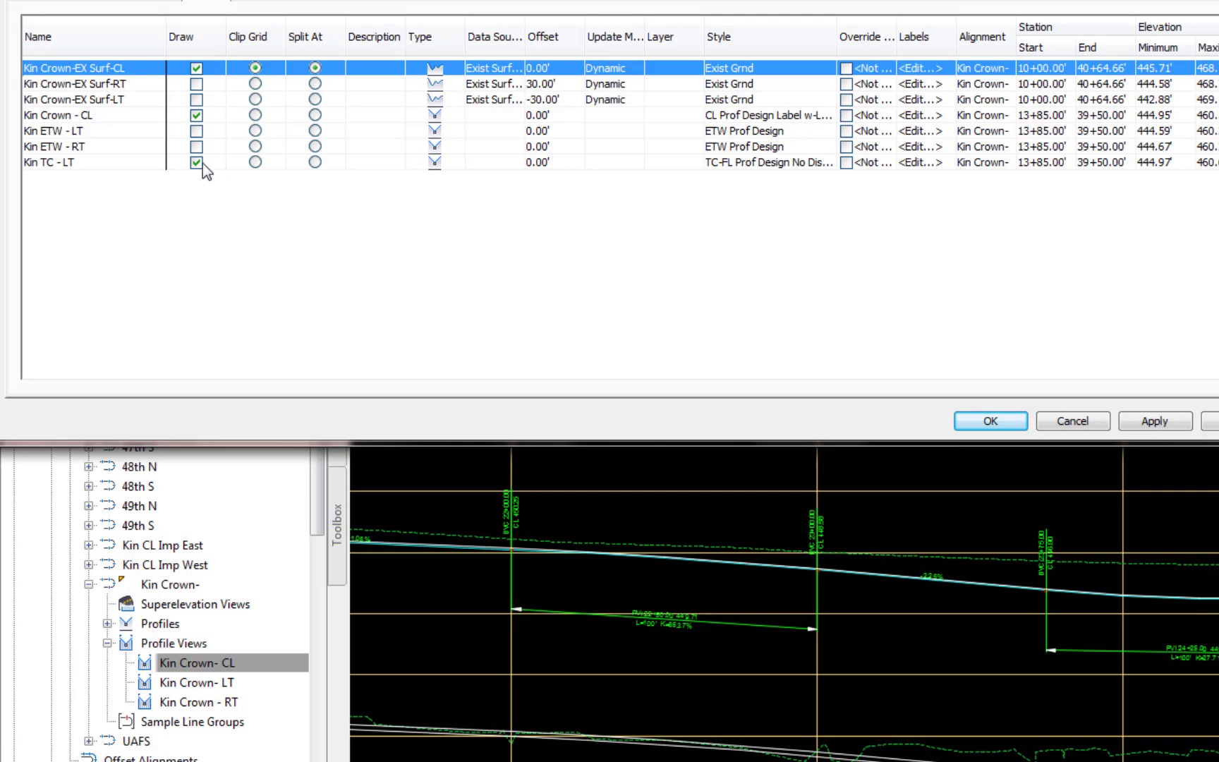
click(197, 162)
click(1144, 421)
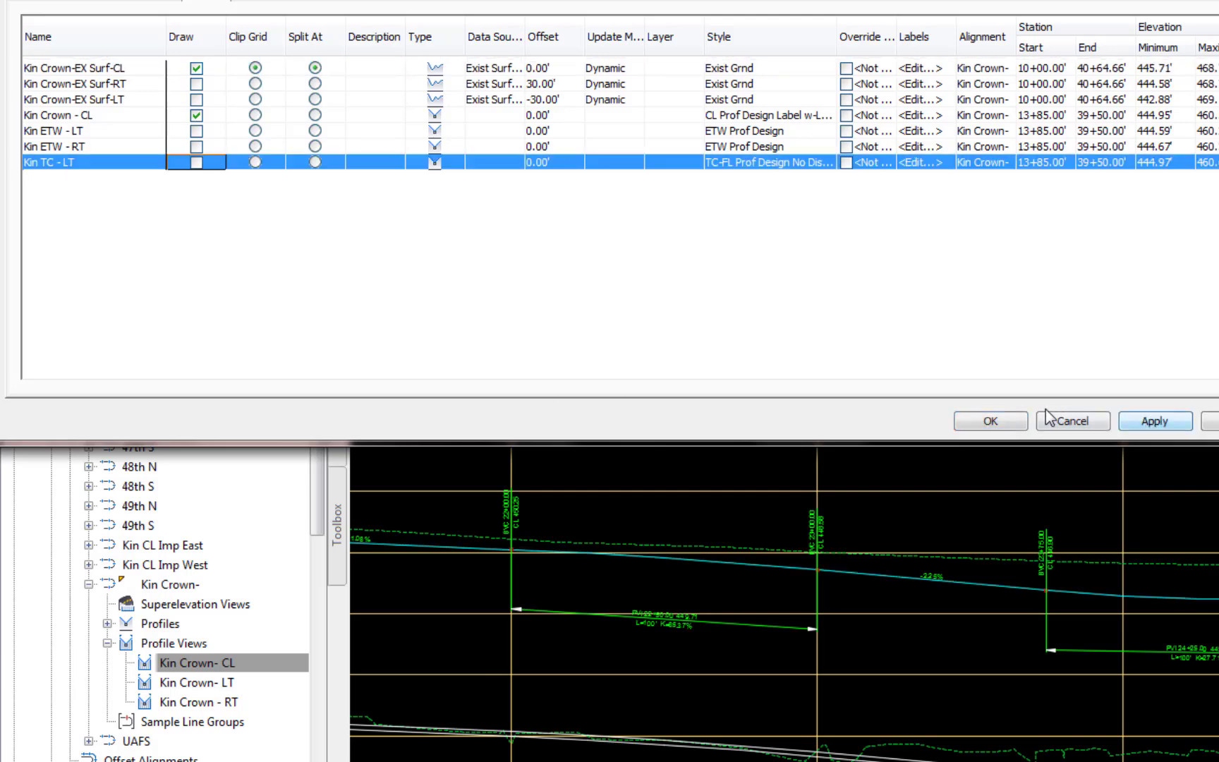
click(988, 421)
- Turn off drawing of the Kin TC - LT profile in the Kin Crown - RT profile view's properties
right_click(228, 701)
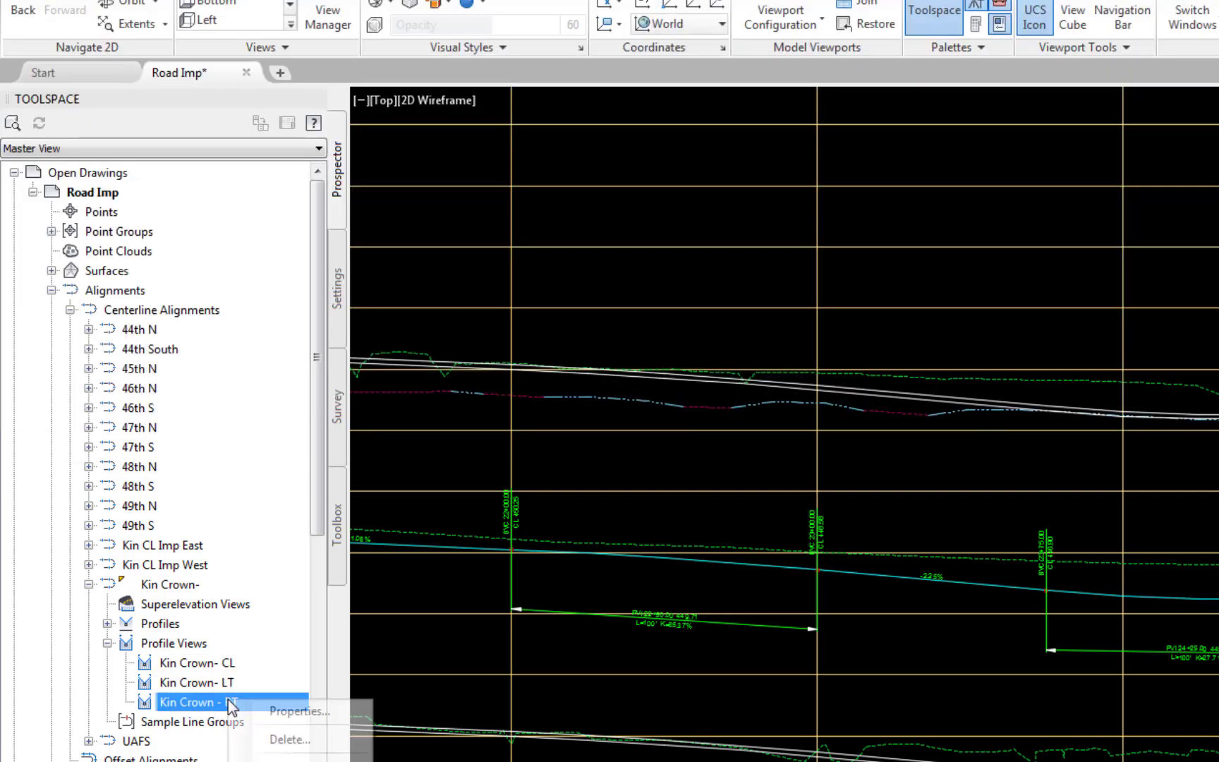
click(272, 711)
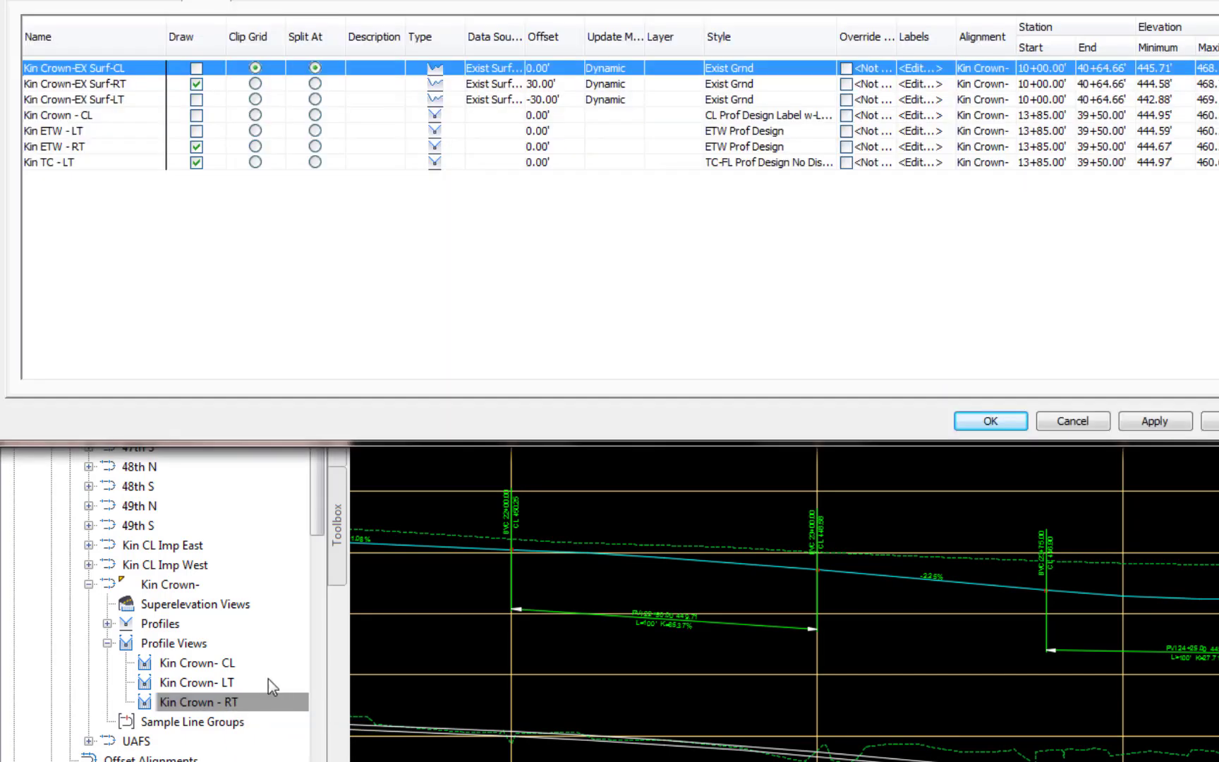
click(197, 162)
click(197, 163)
click(1153, 421)
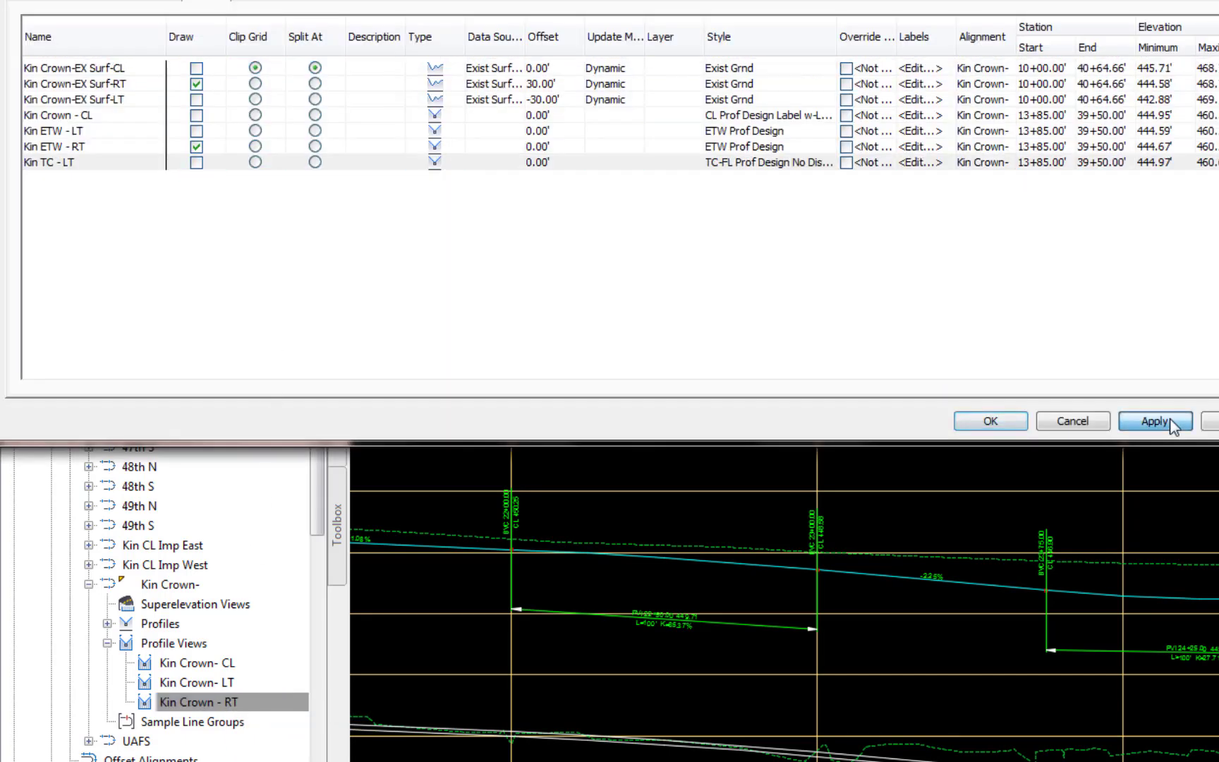
click(990, 421)
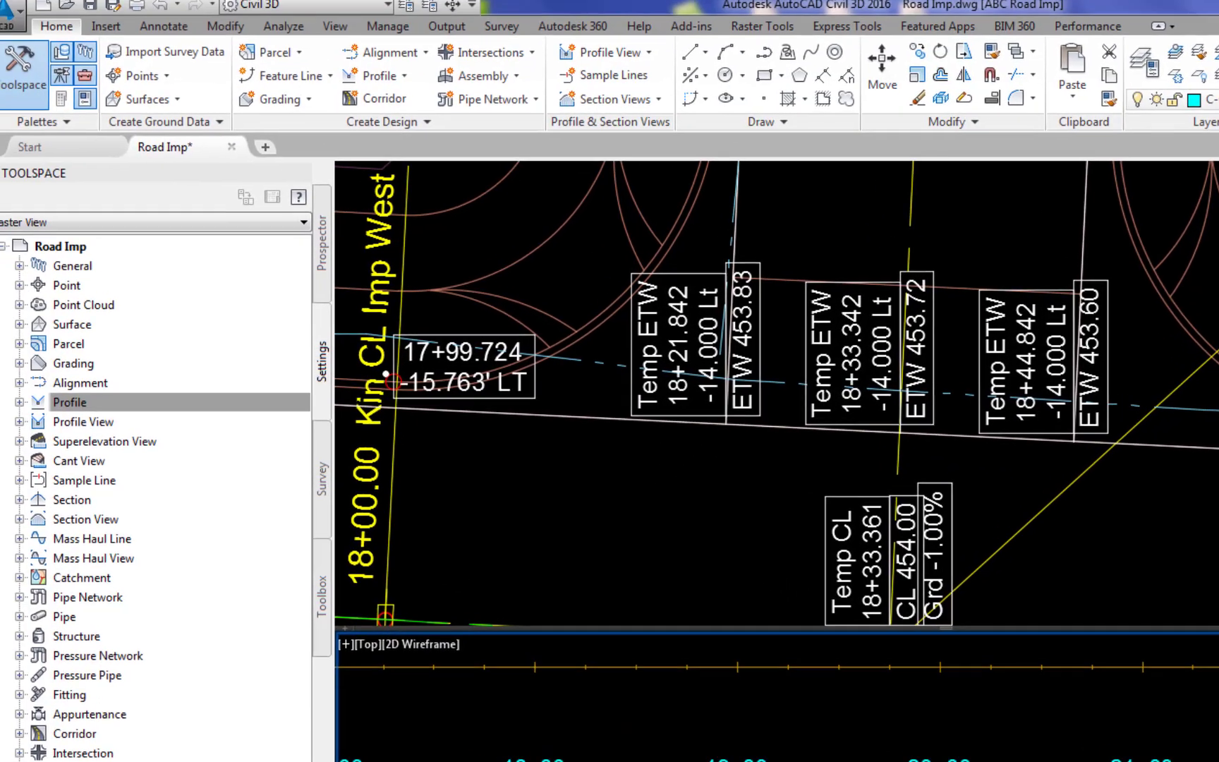
- Start adding Station Elevation labels for profile views, using the TC - BCR w-Grd label style
click(176, 34)
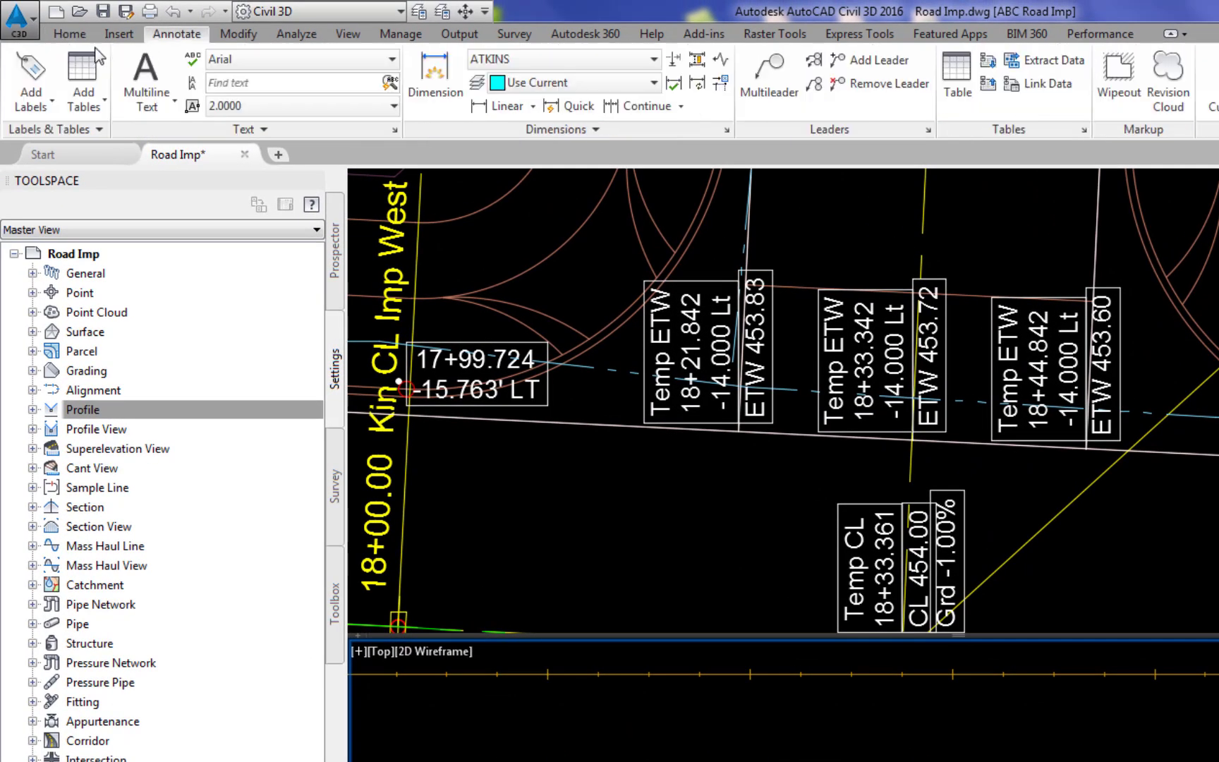
click(40, 78)
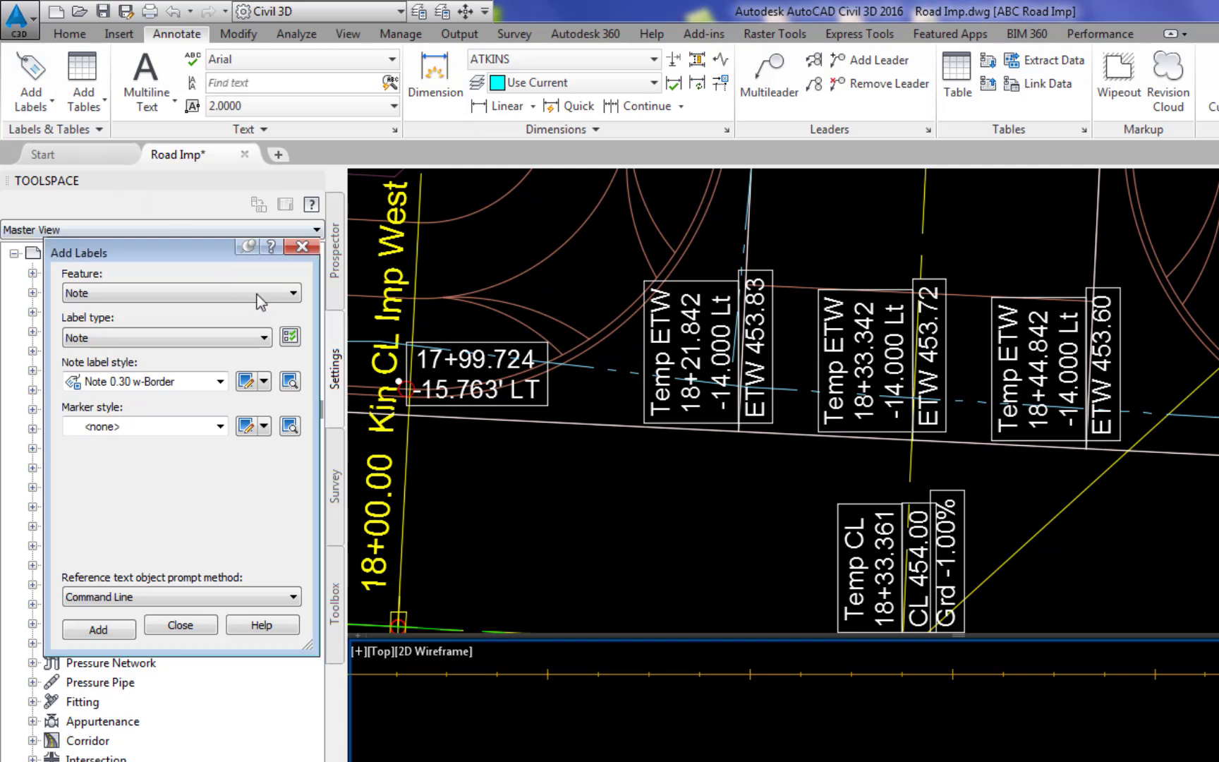
click(293, 293)
click(105, 372)
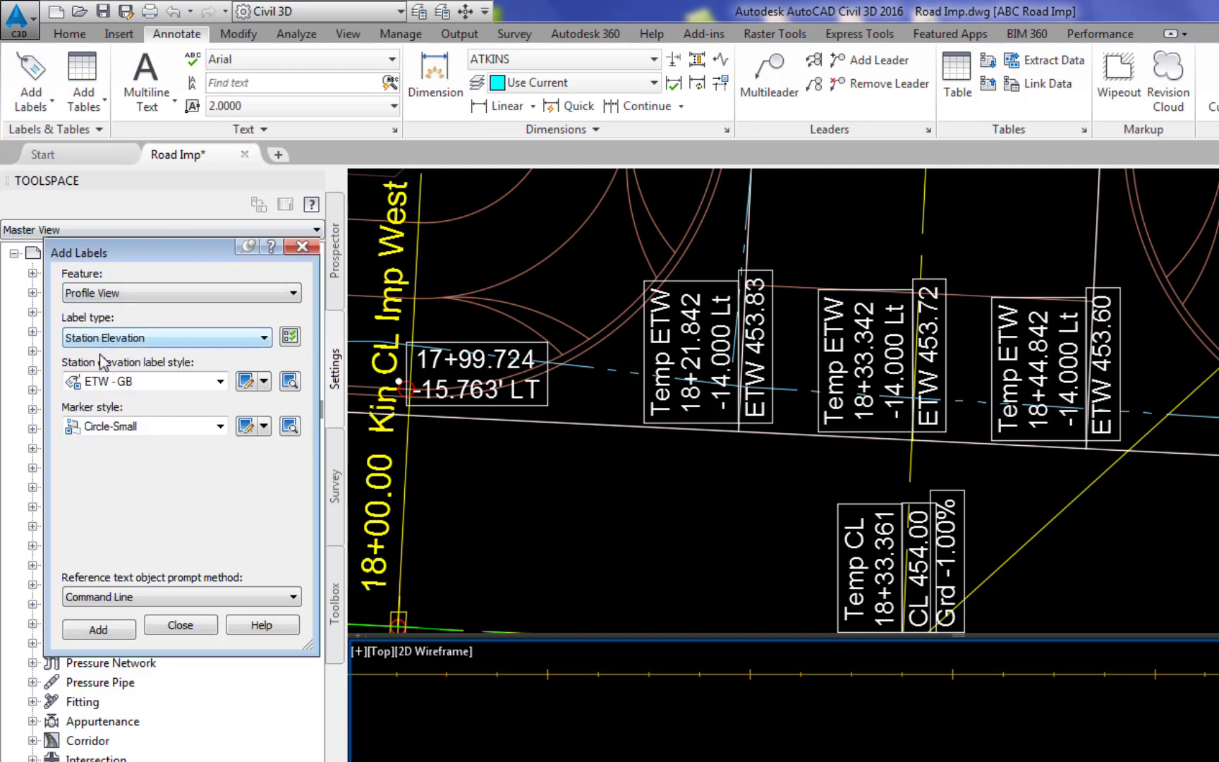
click(219, 383)
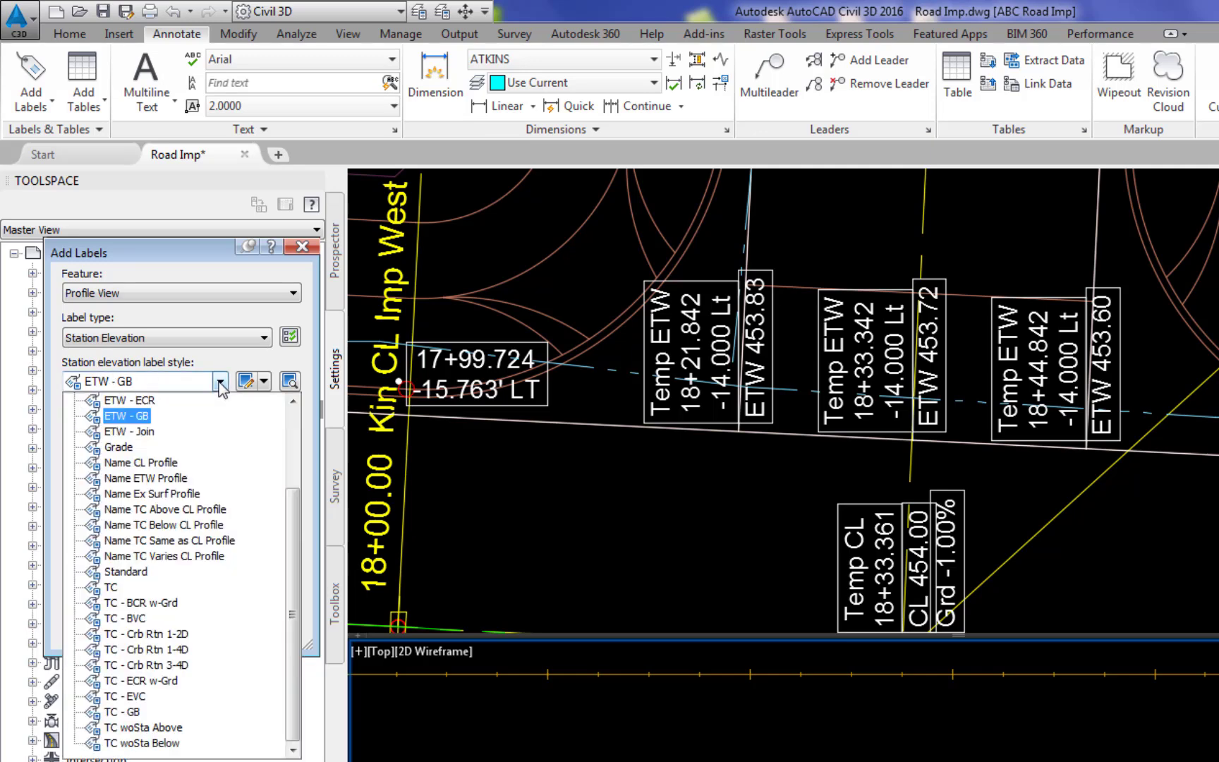
click(155, 610)
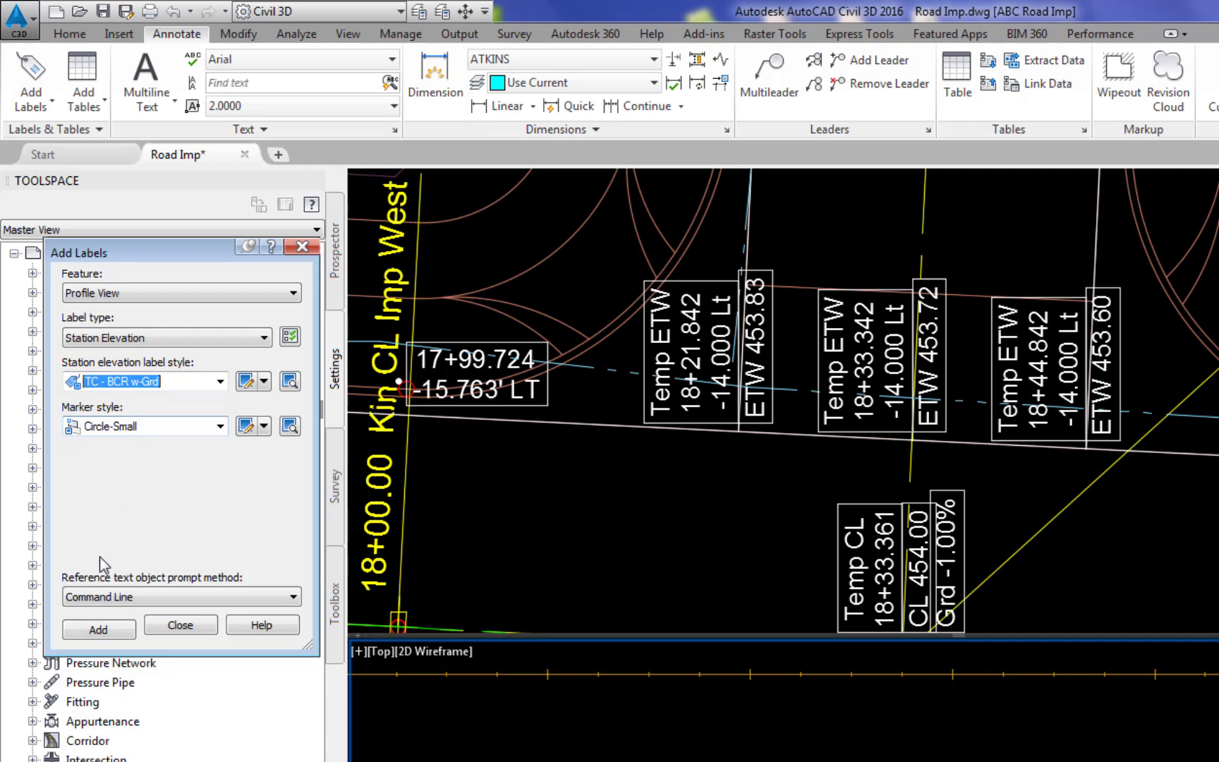
click(98, 629)
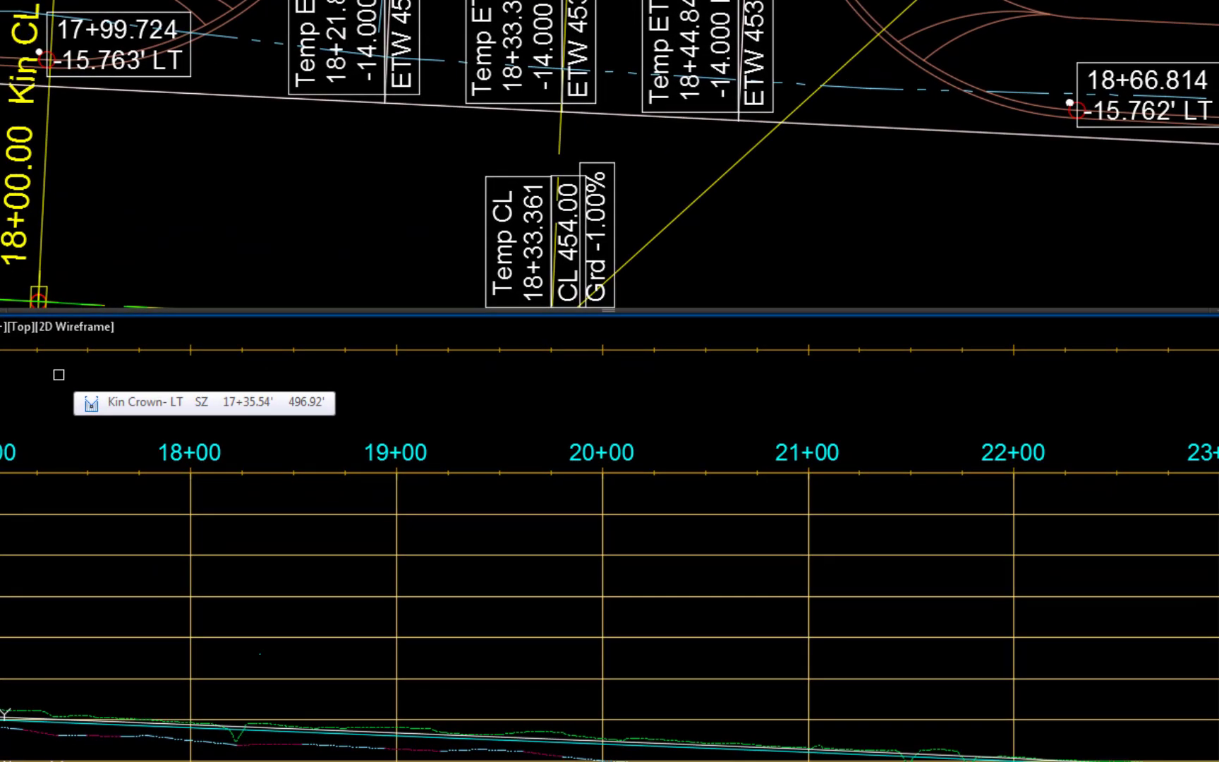
- Add a curb return label at station 17+99.72 on the left top-of-curb profile, using that profile for the label's profile components
click(137, 350)
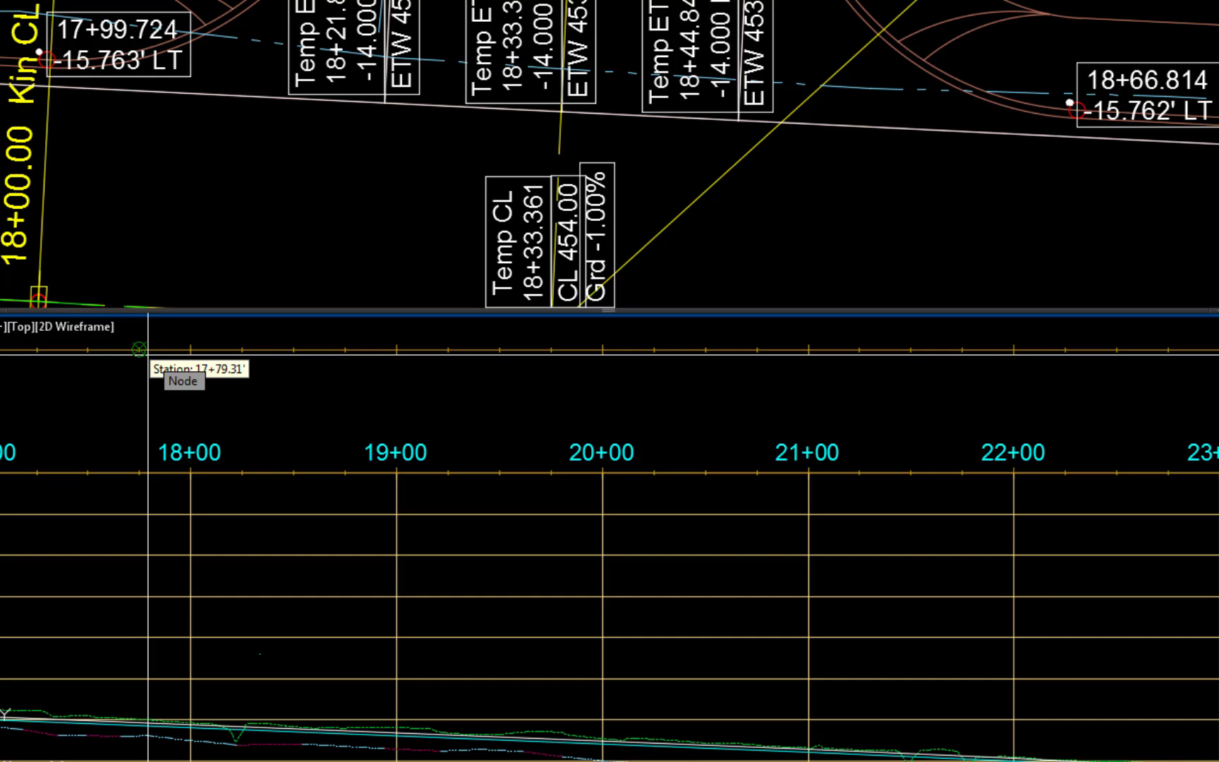
text(17)
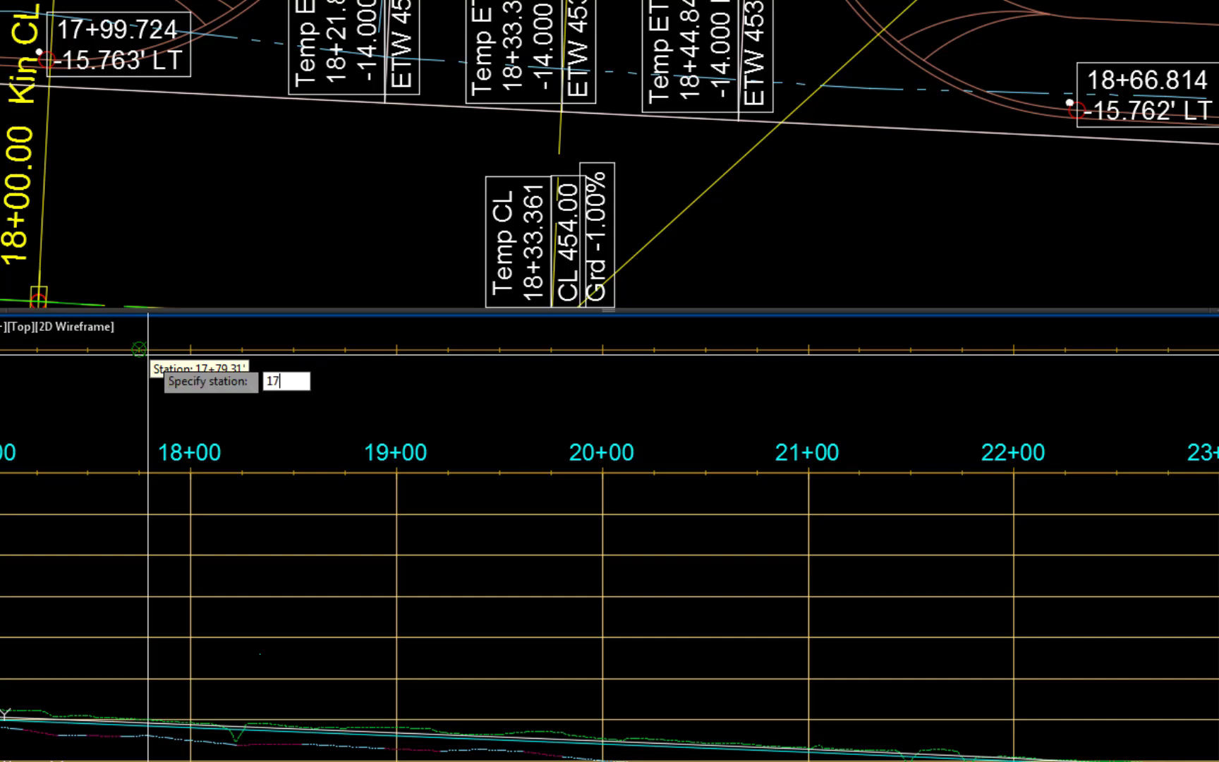
text(+99.72)
key(Return)
key(Return)
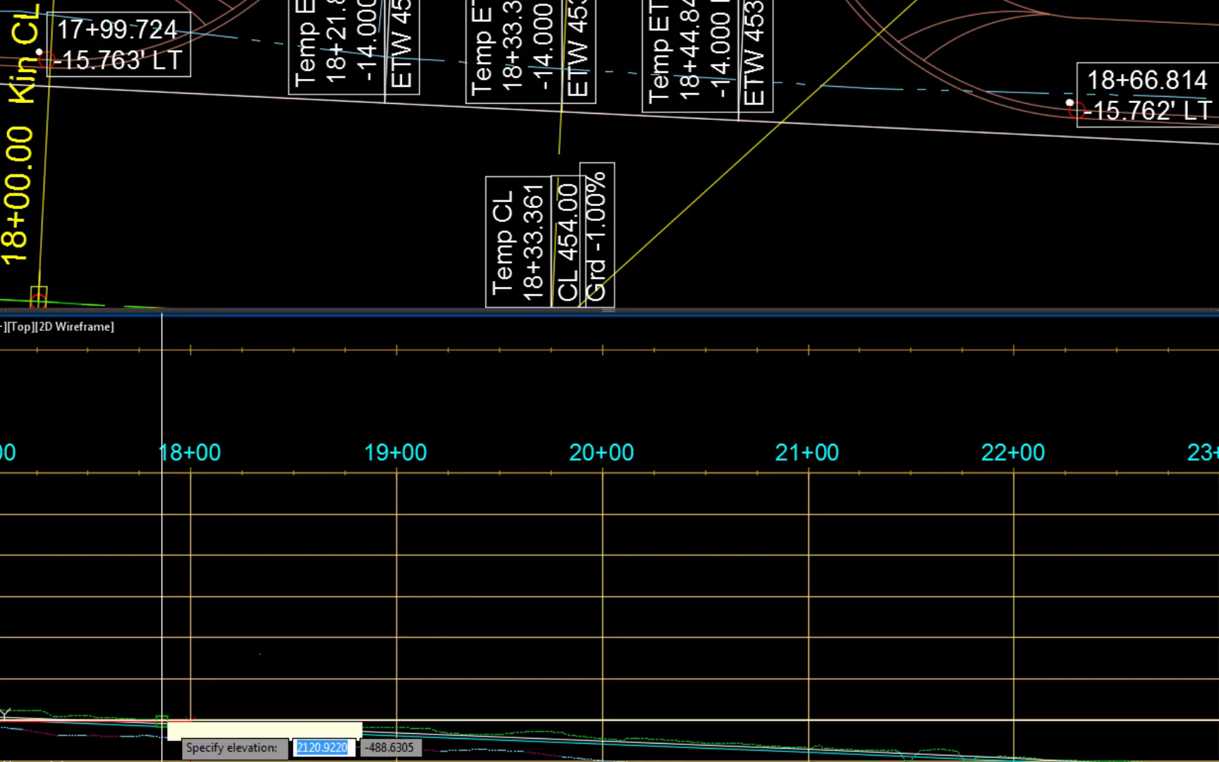
scroll(217, 592, up, 5)
scroll(236, 466, up, 3)
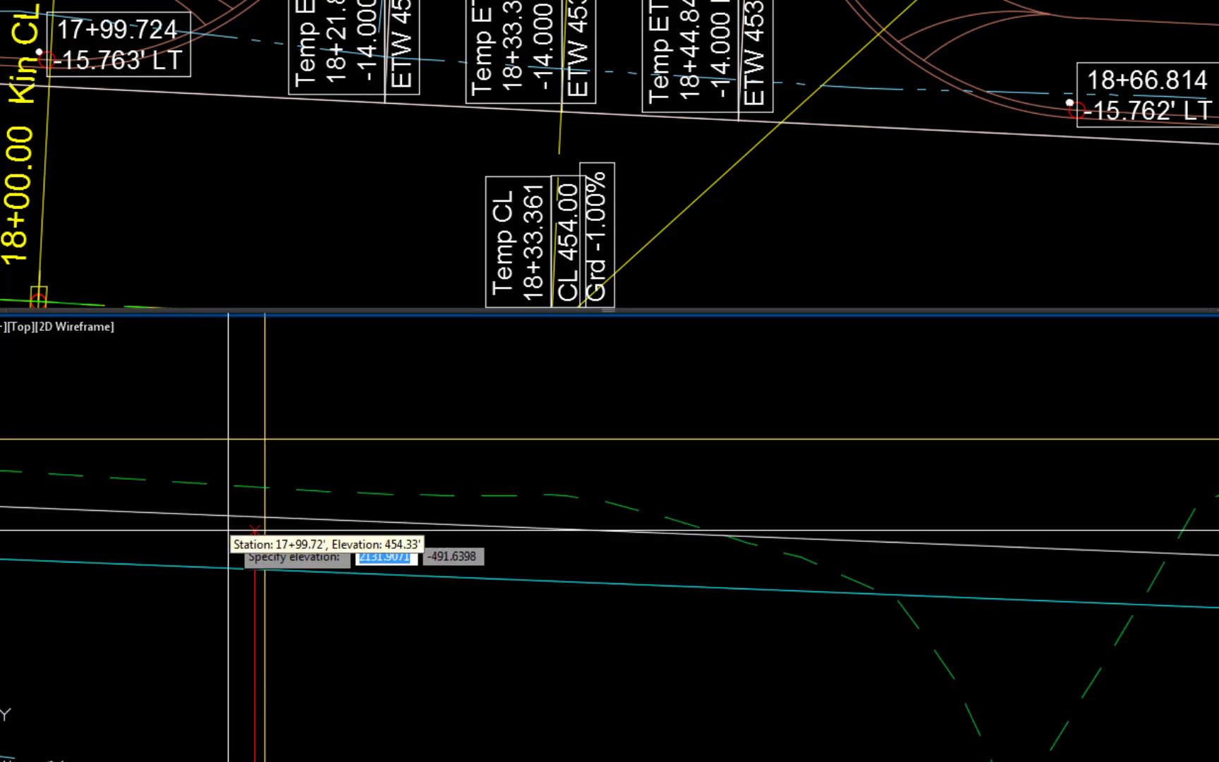
scroll(317, 467, up, 4)
click(322, 467)
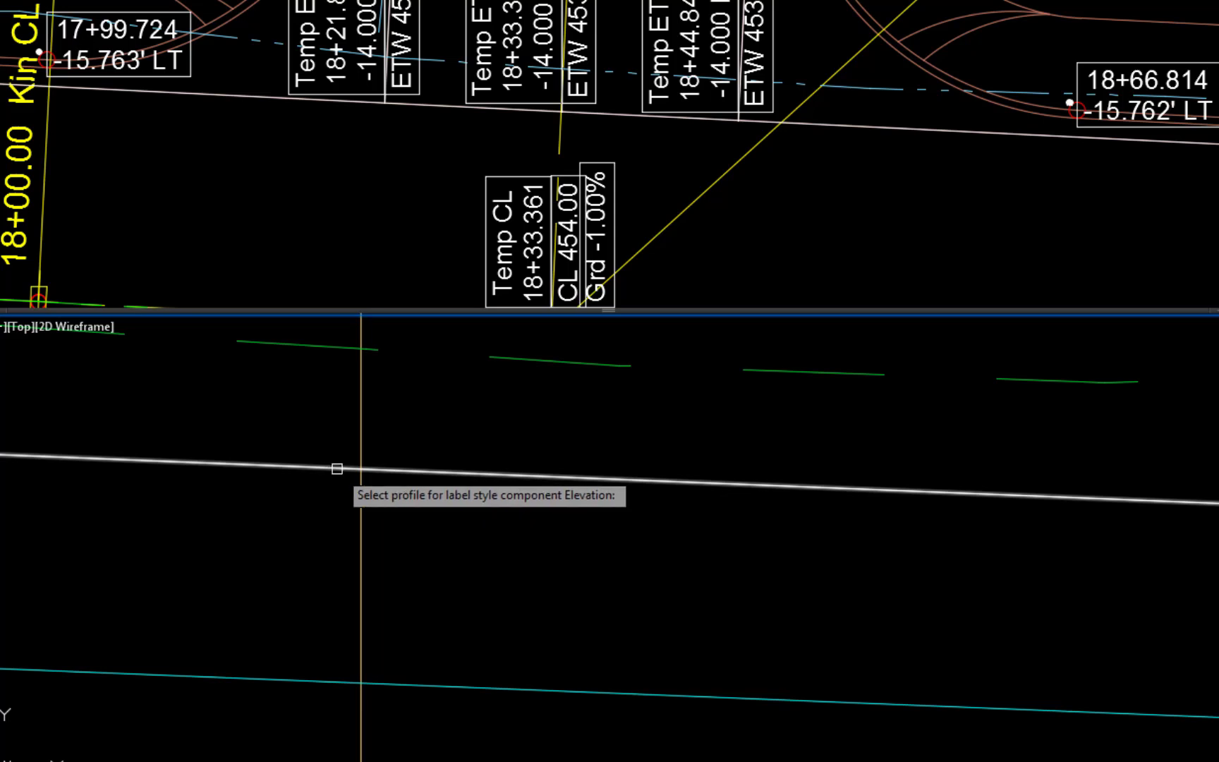
click(337, 469)
click(337, 468)
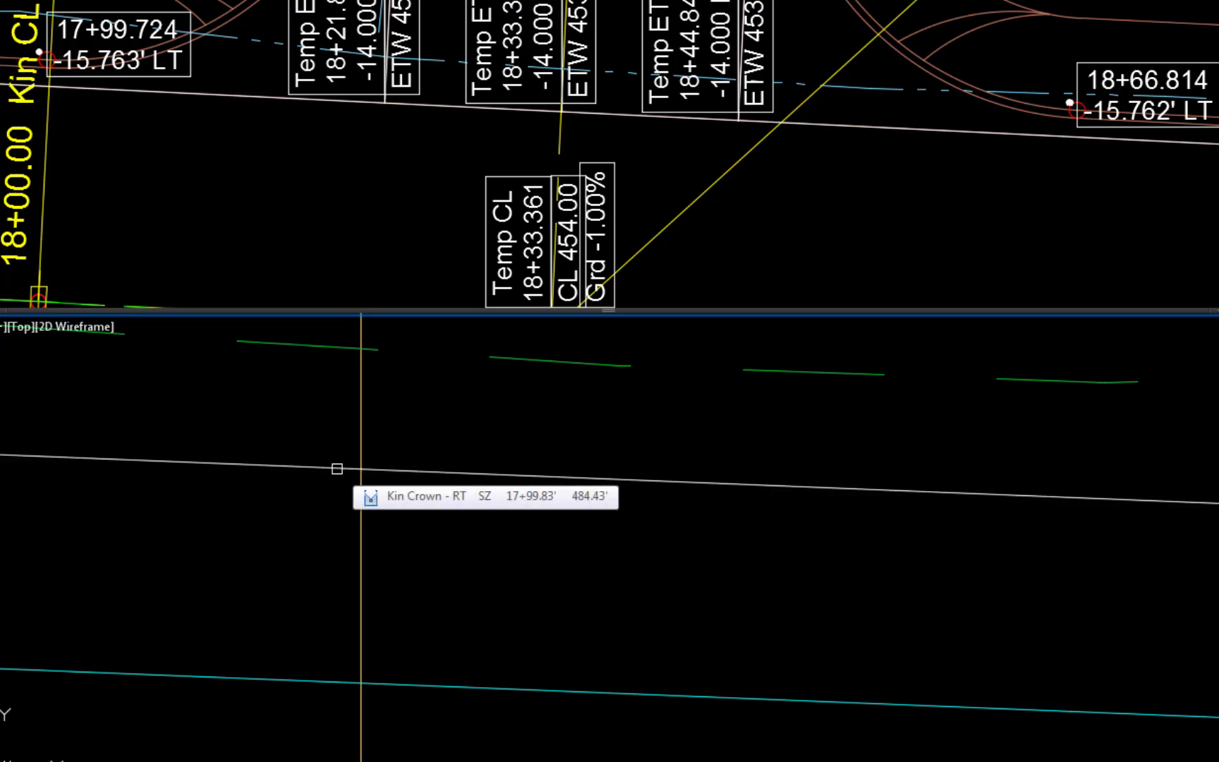
- Place a curb return label at station 18+66.81 on the left top-of-curb profile
scroll(338, 466, down, 3)
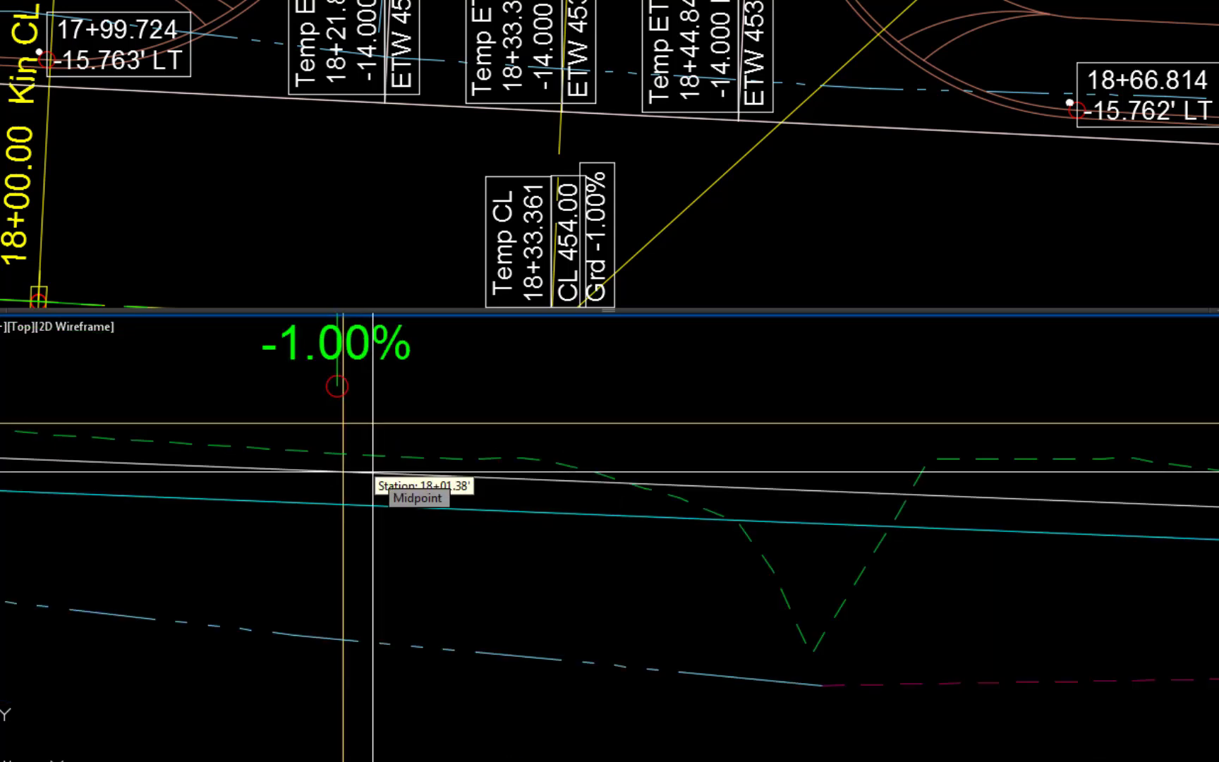
text(18)
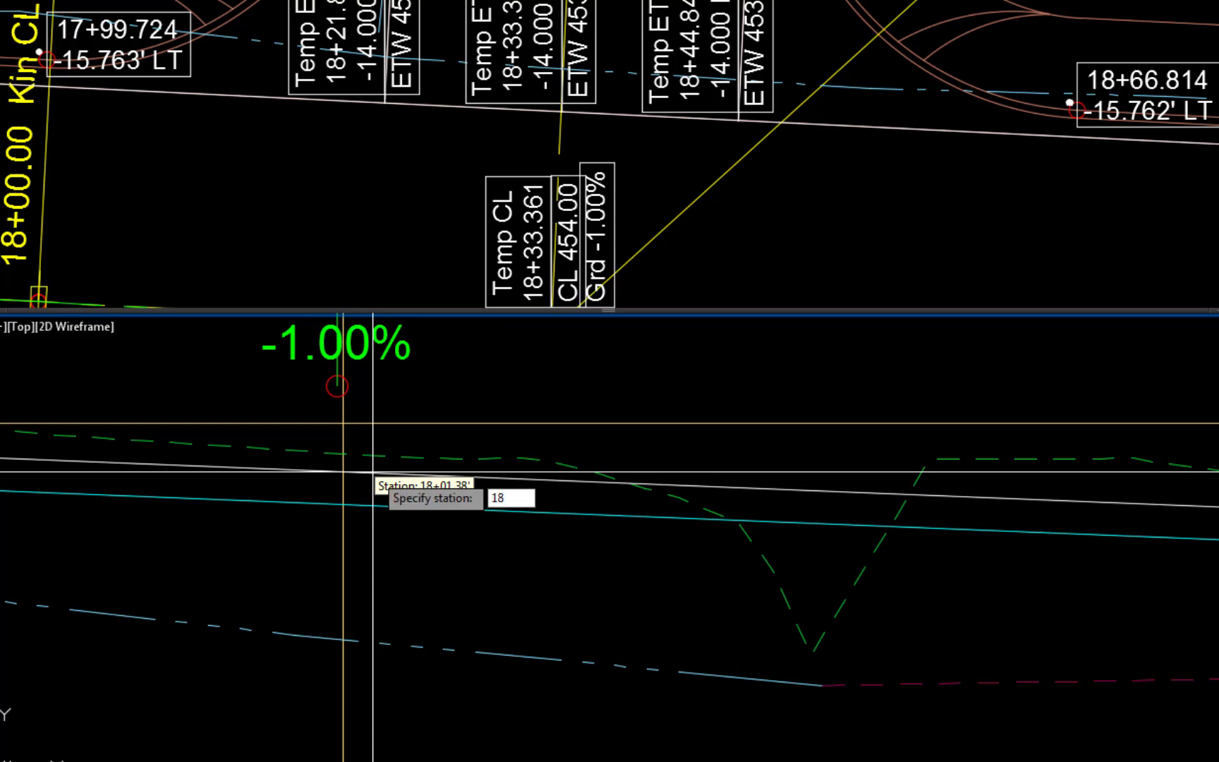
text(66.81)
key(Return)
scroll(589, 494, down, 4)
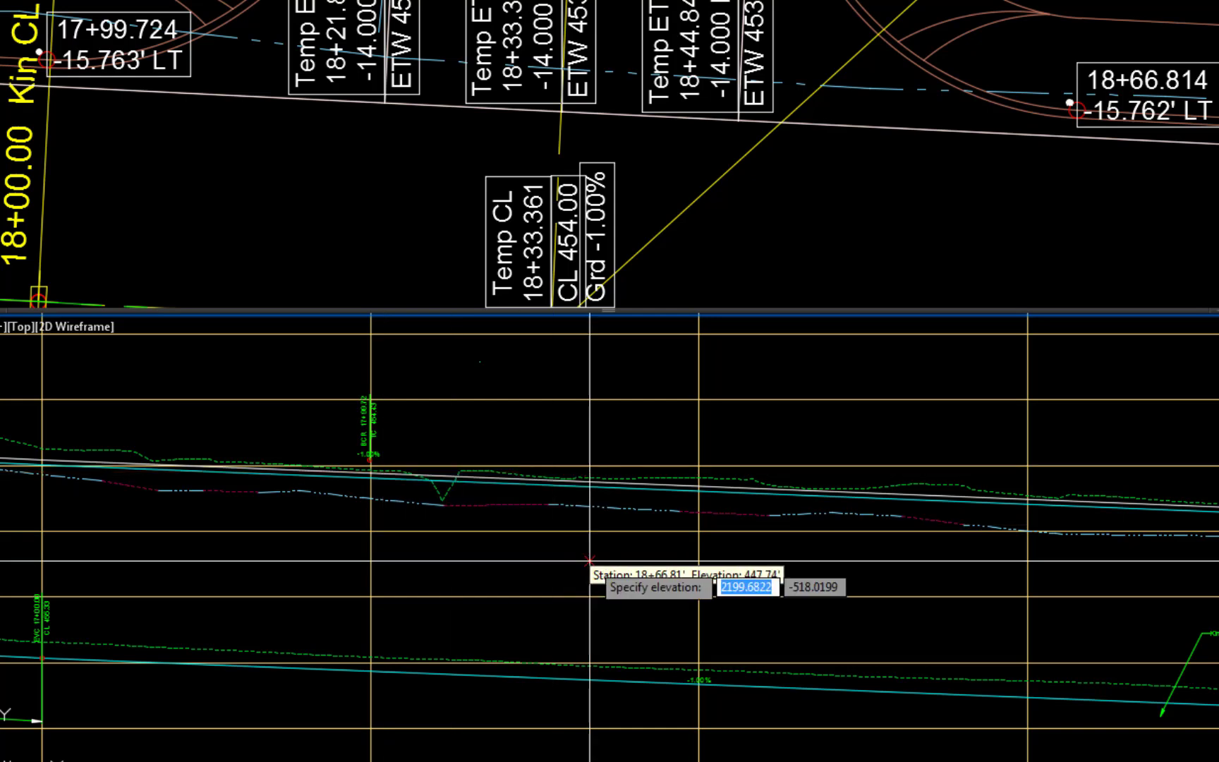
scroll(517, 436, up, 4)
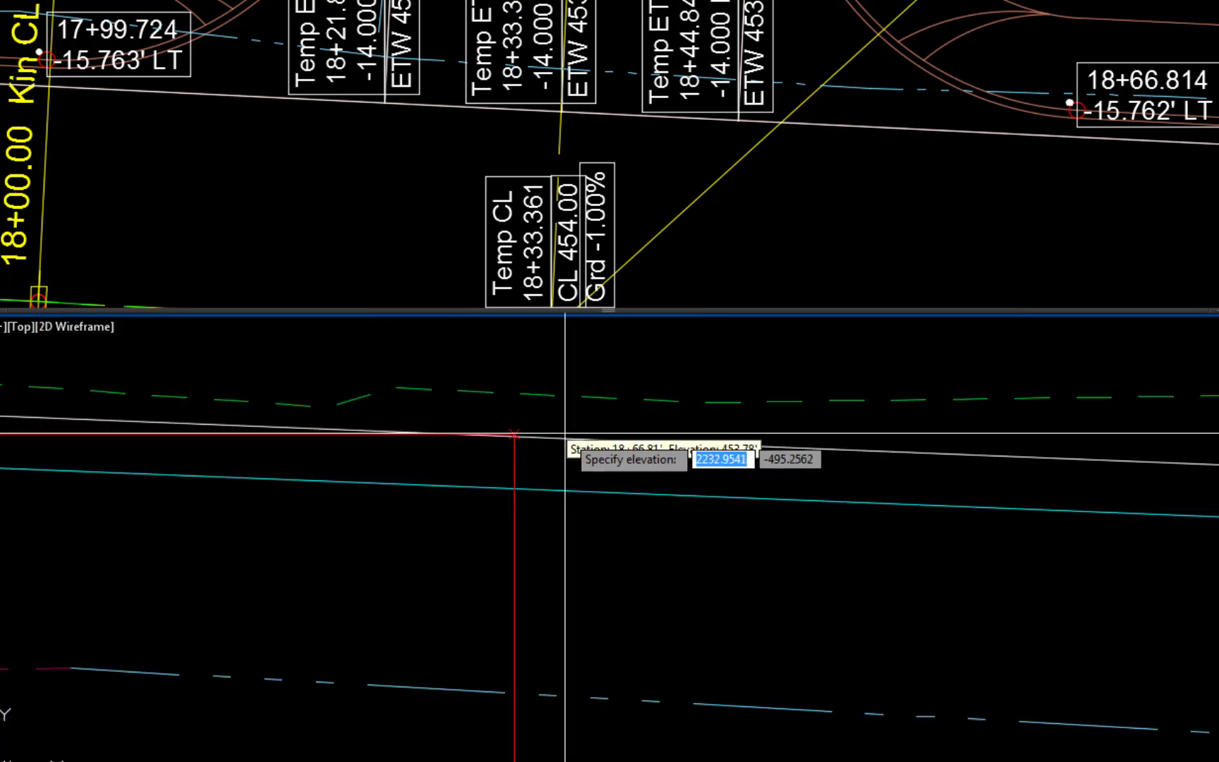
click(515, 440)
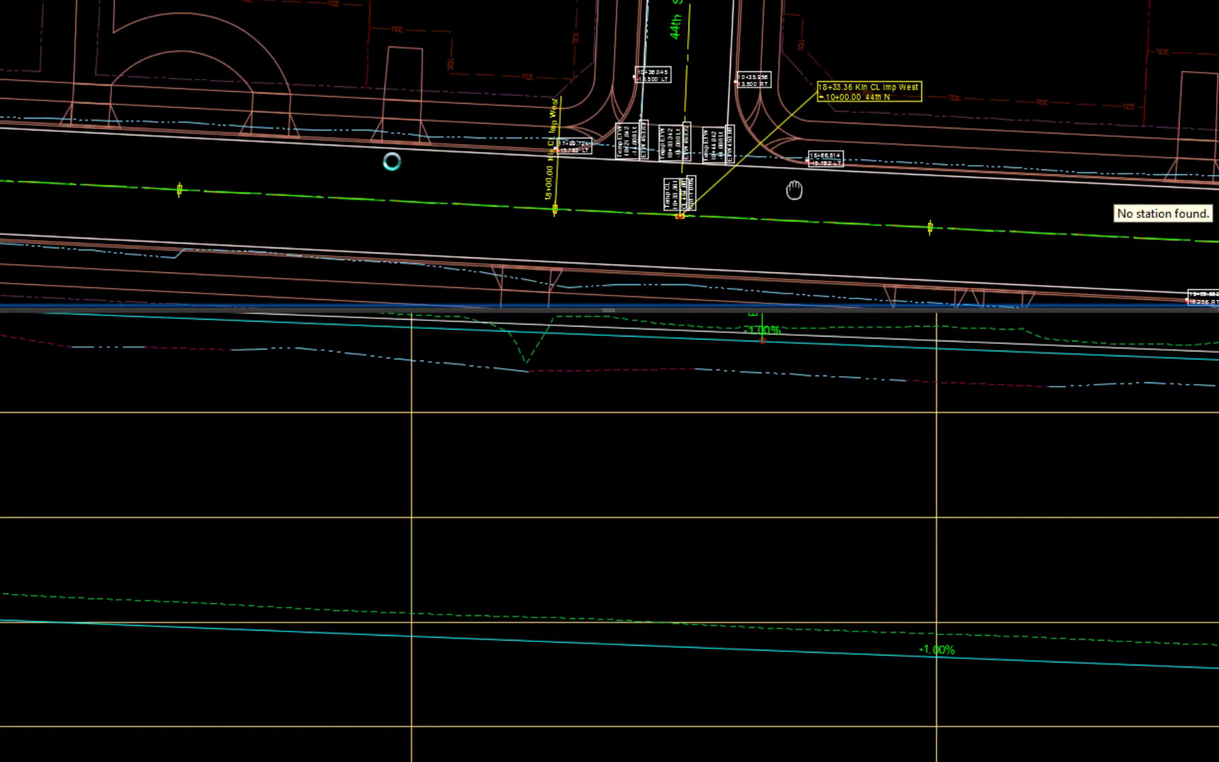
- Check the 45th street curb return stations in plan and label station 21+28.81 on the left top-of-curb profile
middle_drag(1110, 207, 203, 161)
middle_drag(1214, 209, 713, 204)
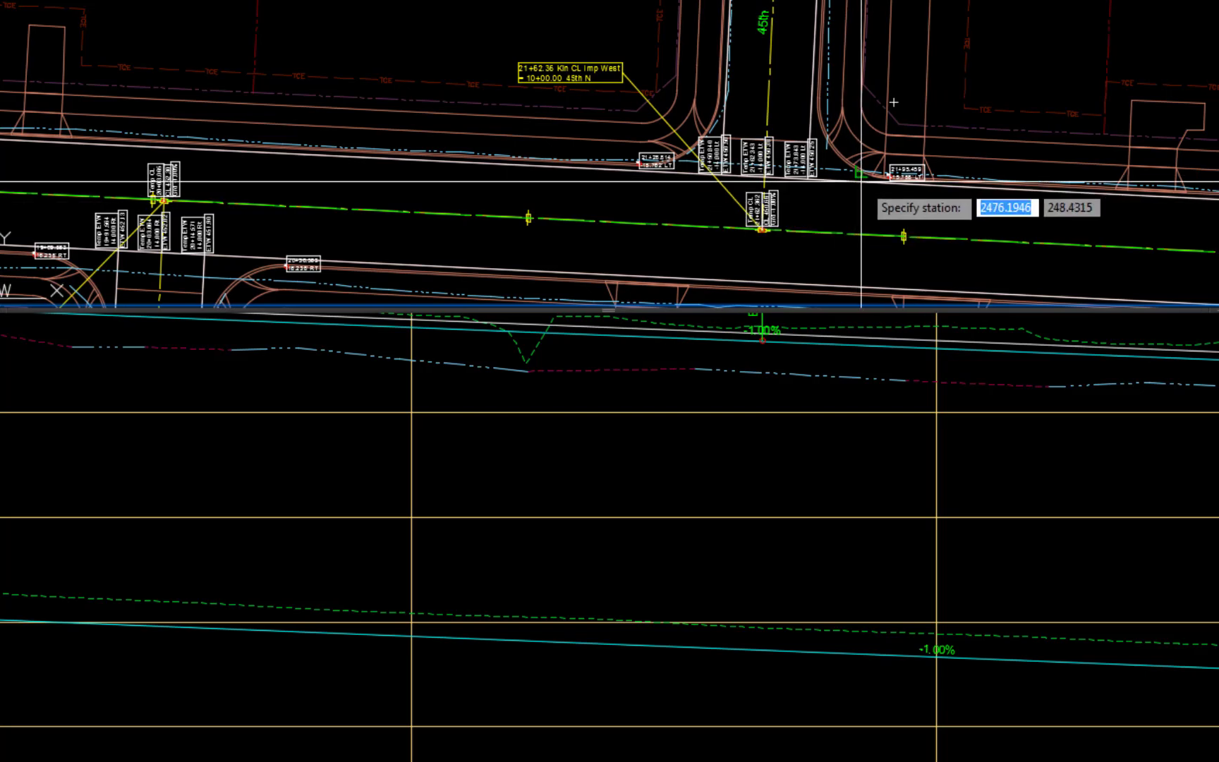
scroll(857, 181, up, 4)
click(441, 564)
text(2)
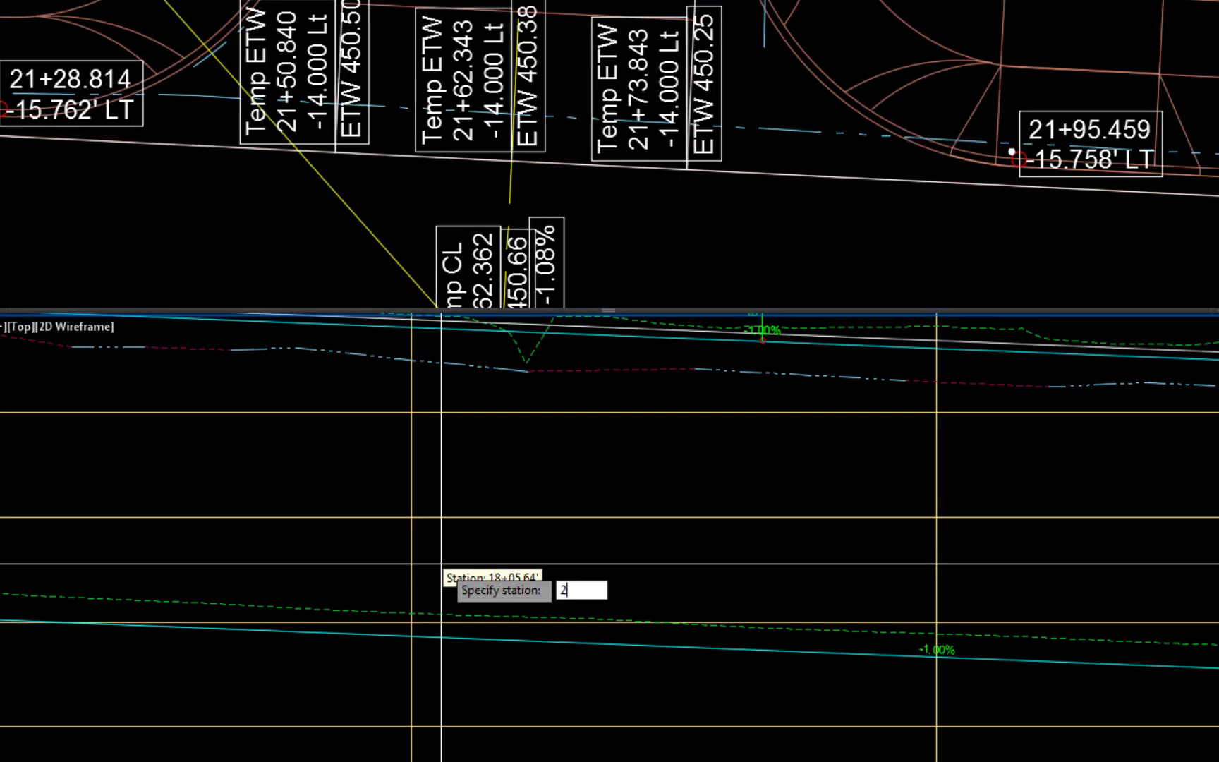
text(128.81)
key(Return)
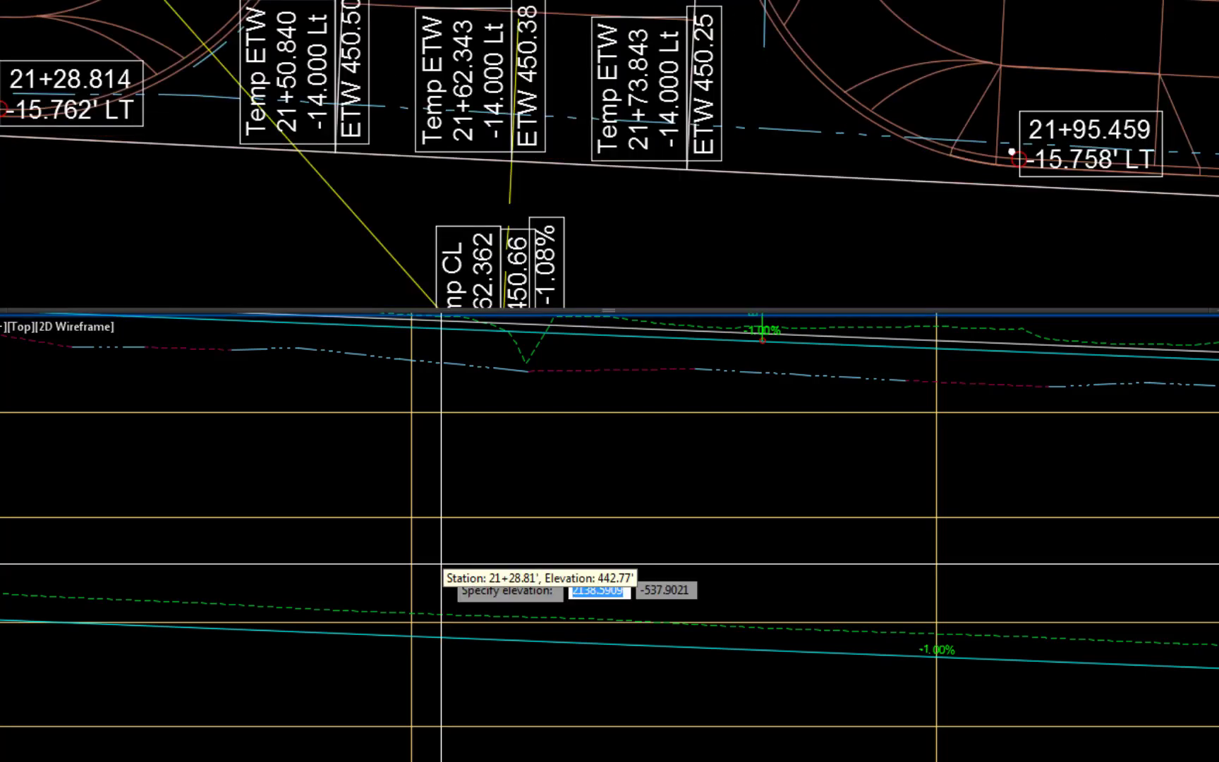
scroll(494, 571, down, 3)
scroll(416, 473, up, 8)
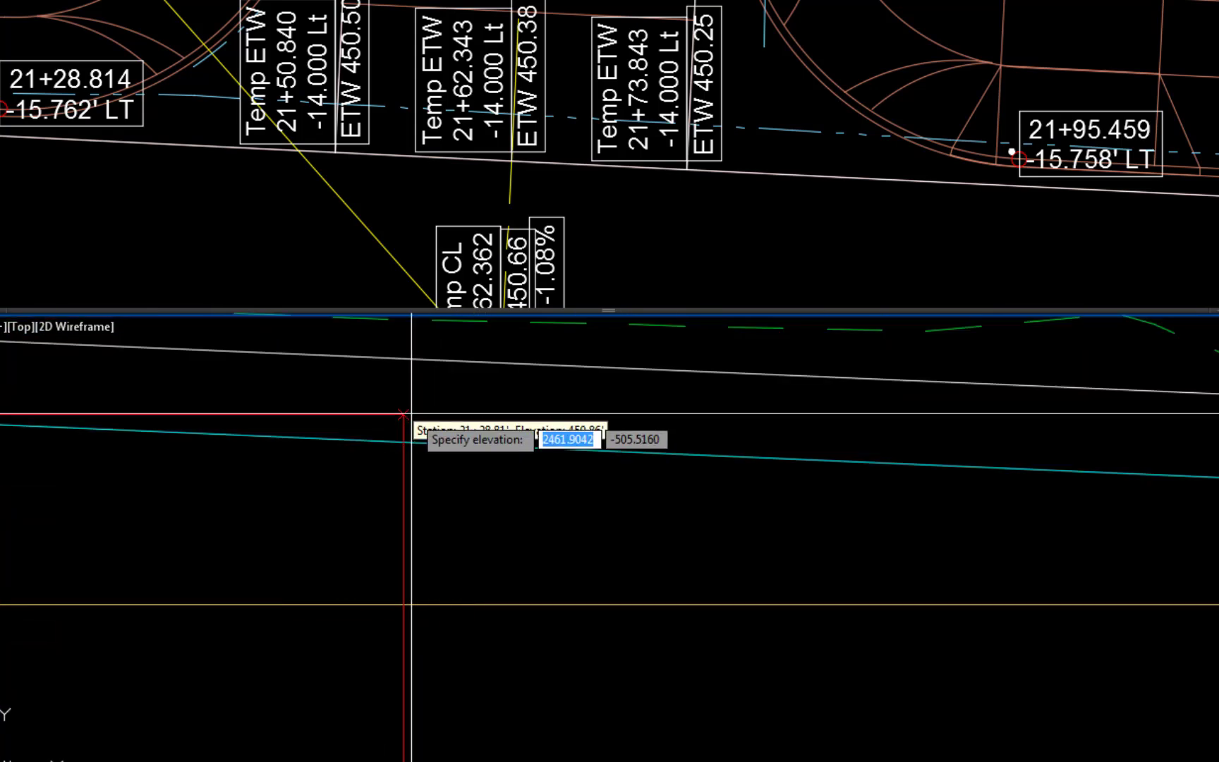
click(404, 358)
- Add a curb return label at station 21+73.84 on the left top-of-curb profile and finish labeling
text(2173.84)
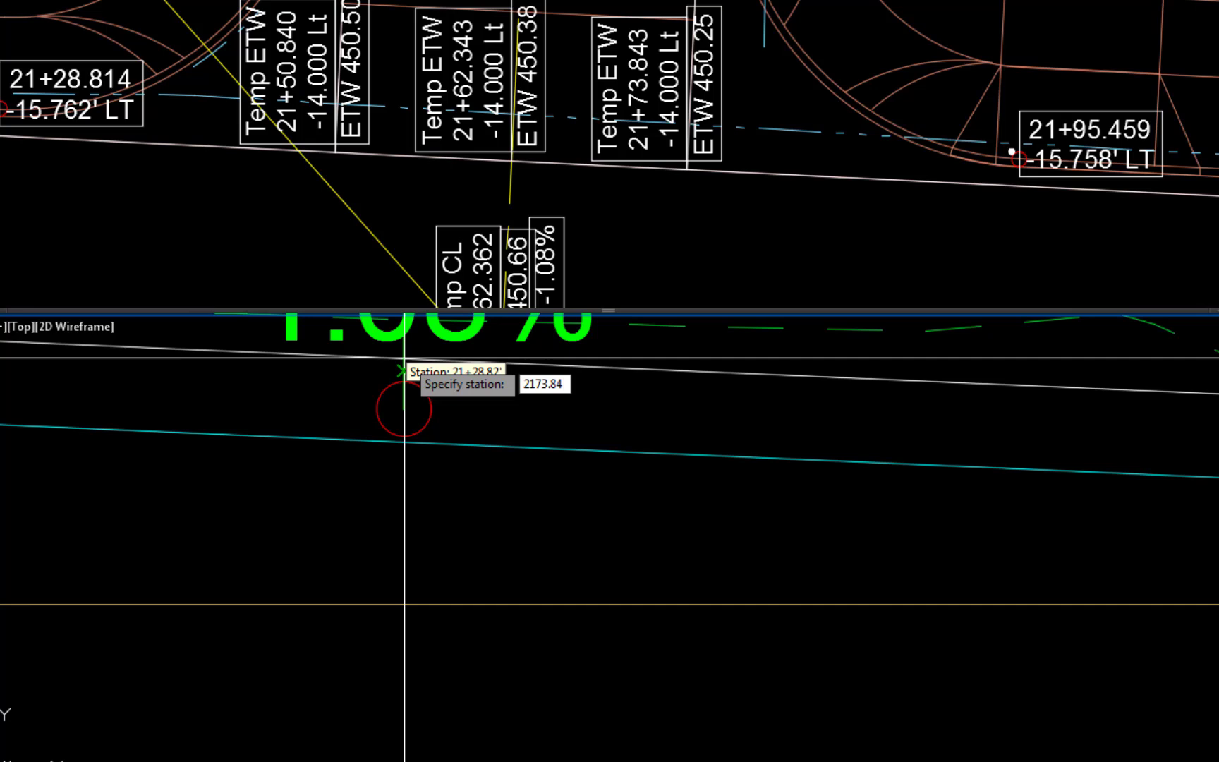
key(Return)
scroll(416, 361, down, 4)
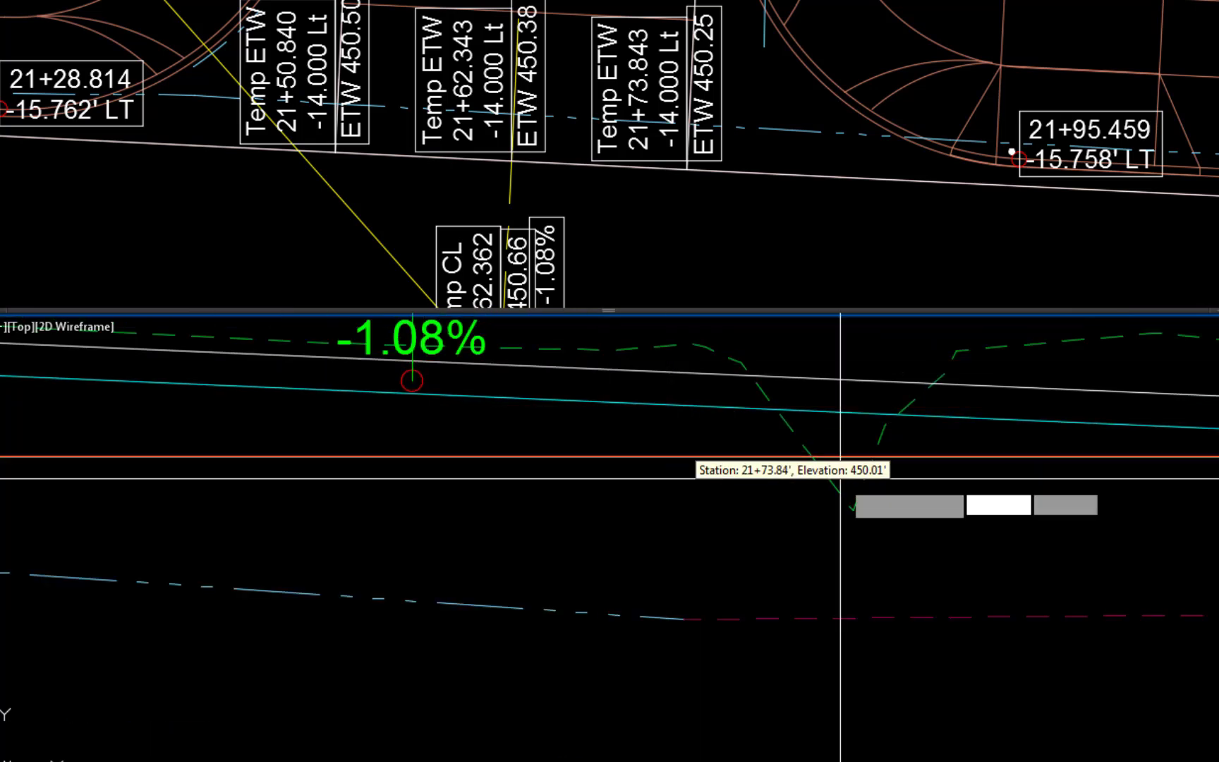
middle_drag(931, 485, 261, 528)
scroll(685, 440, up, 5)
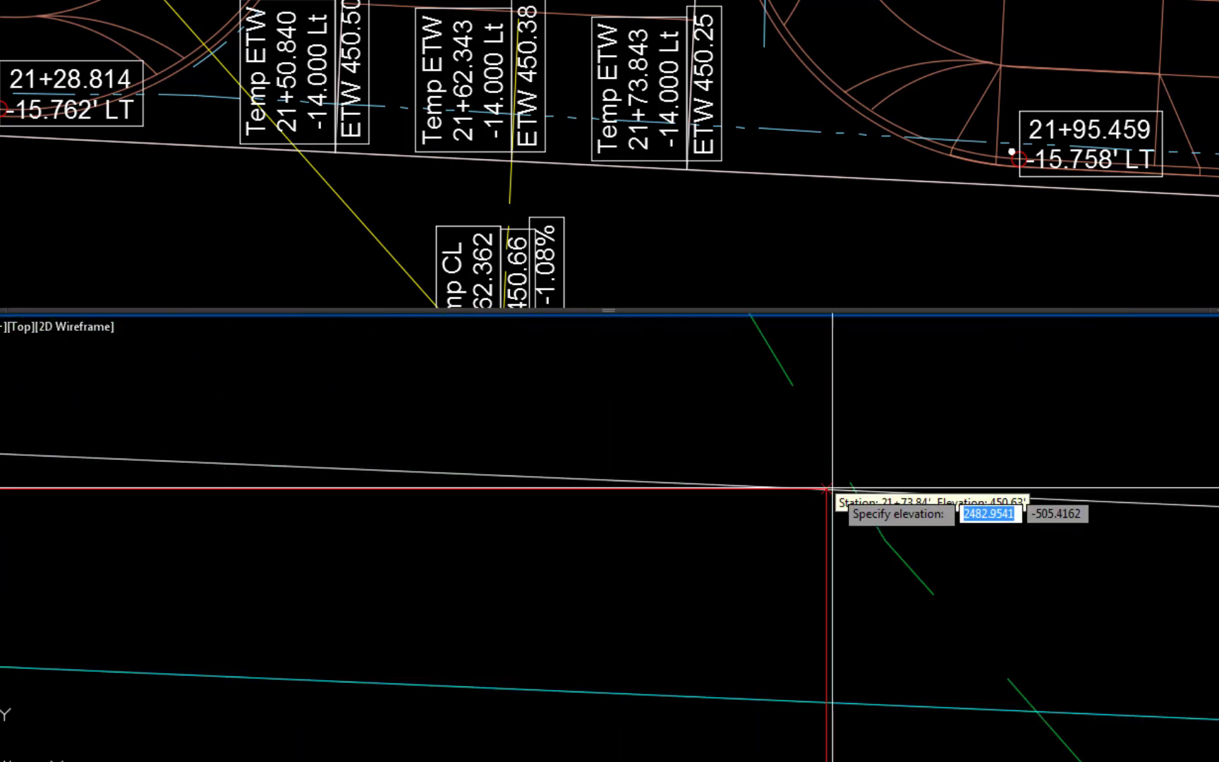
click(832, 488)
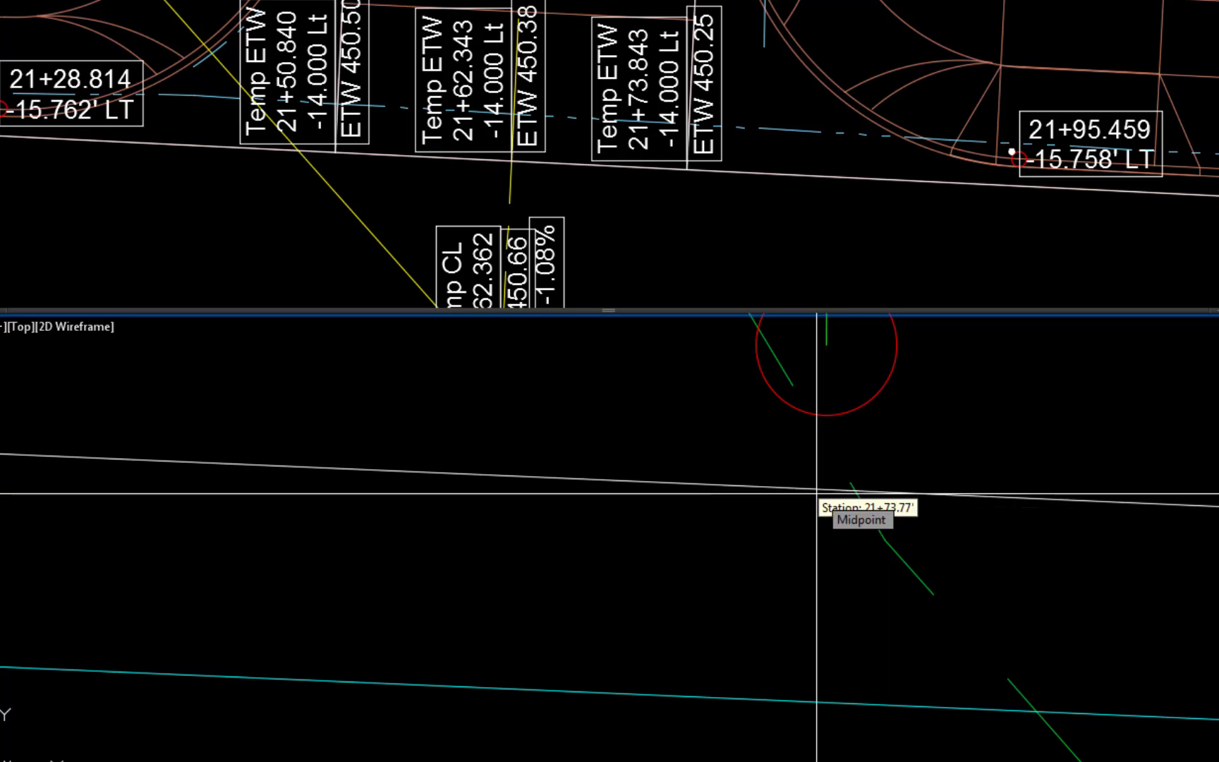
key(Escape)
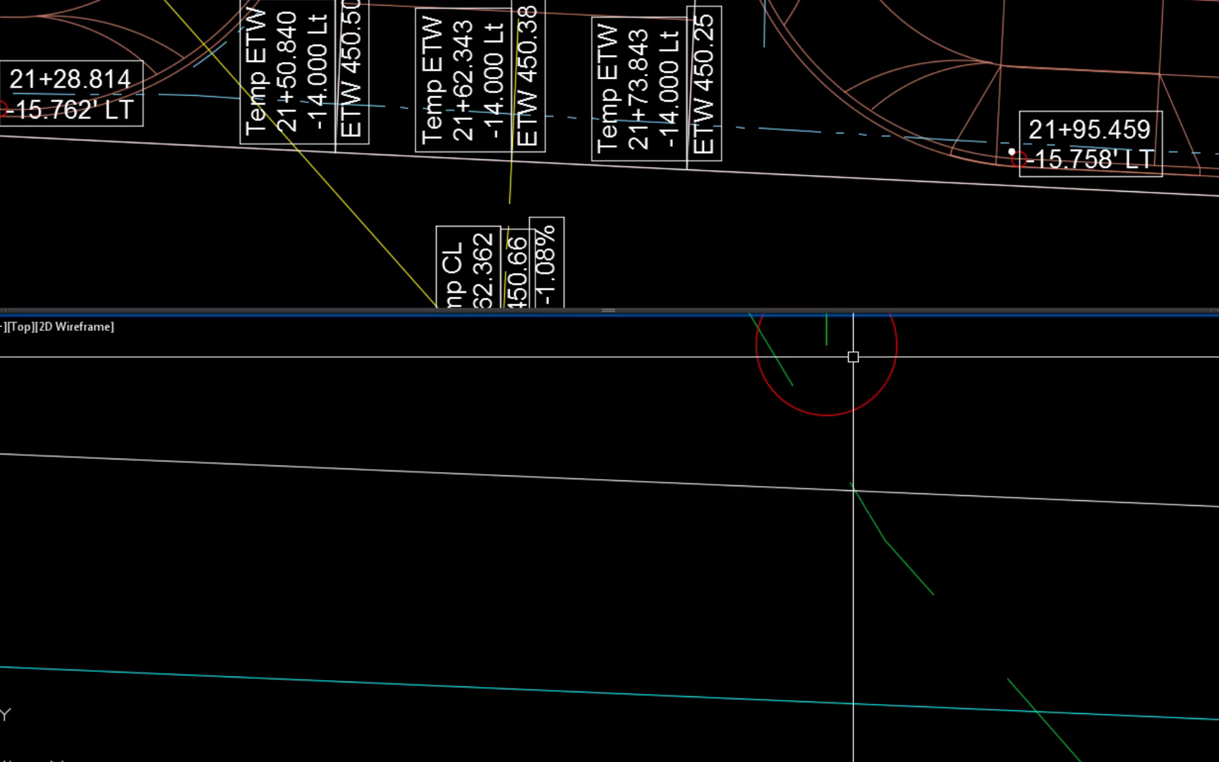
- Move the 21+73.84 label's anchor vertically onto the left top-of-curb profile line
click(825, 332)
click(826, 344)
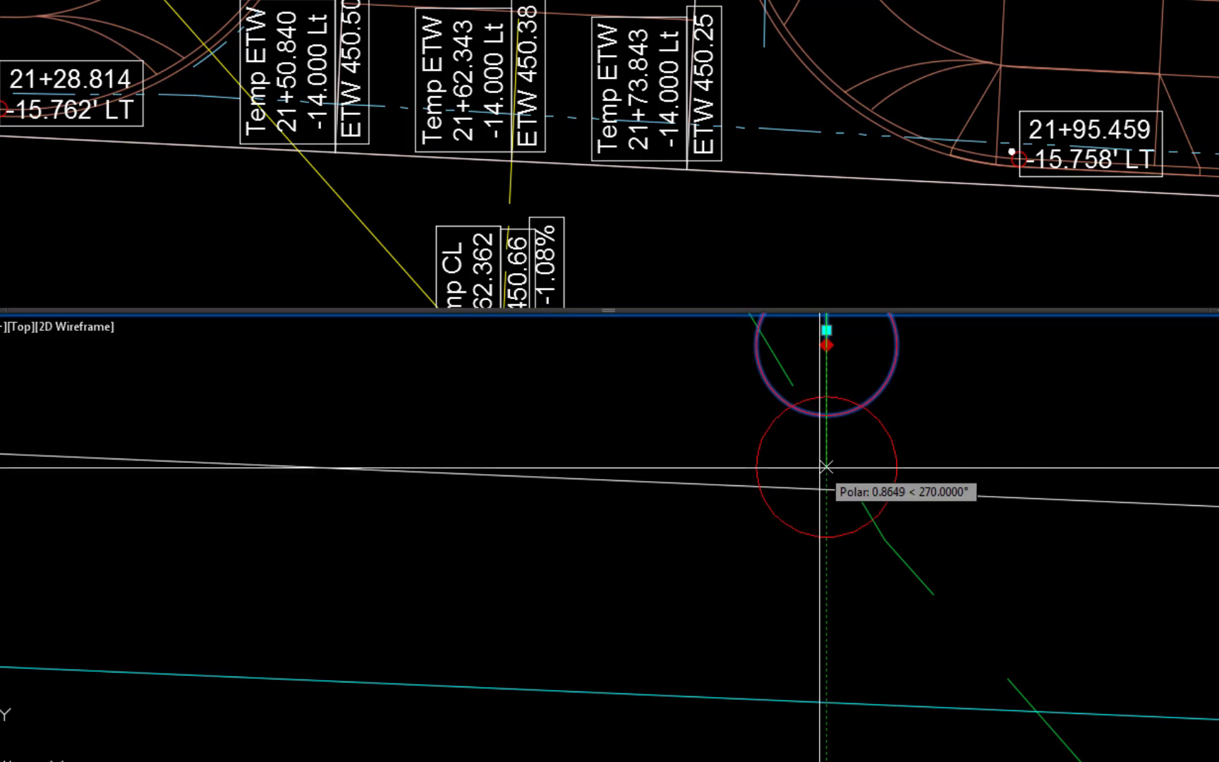
click(826, 488)
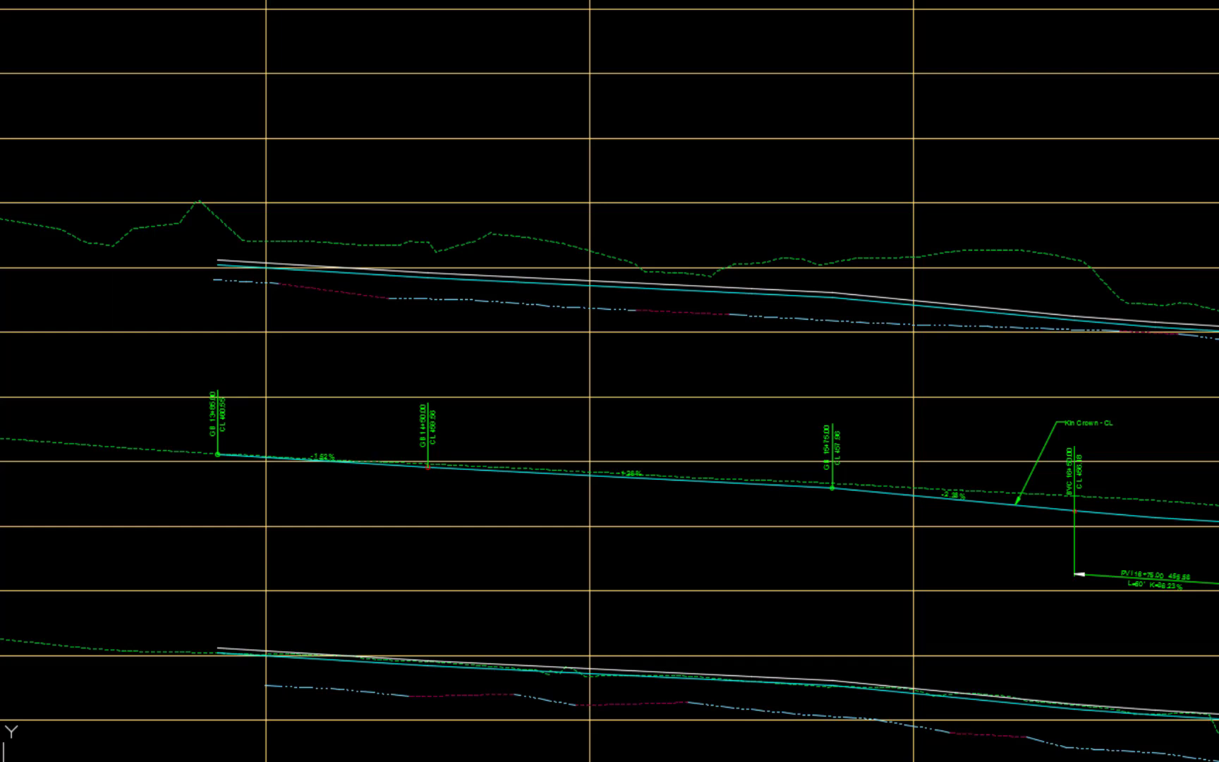
- Start a polyline over the left top-of-curb profile from its beginning through the 14+50 and 15+75 grade breaks to the vertical curve start at 16+50
text(pl)
key(Return)
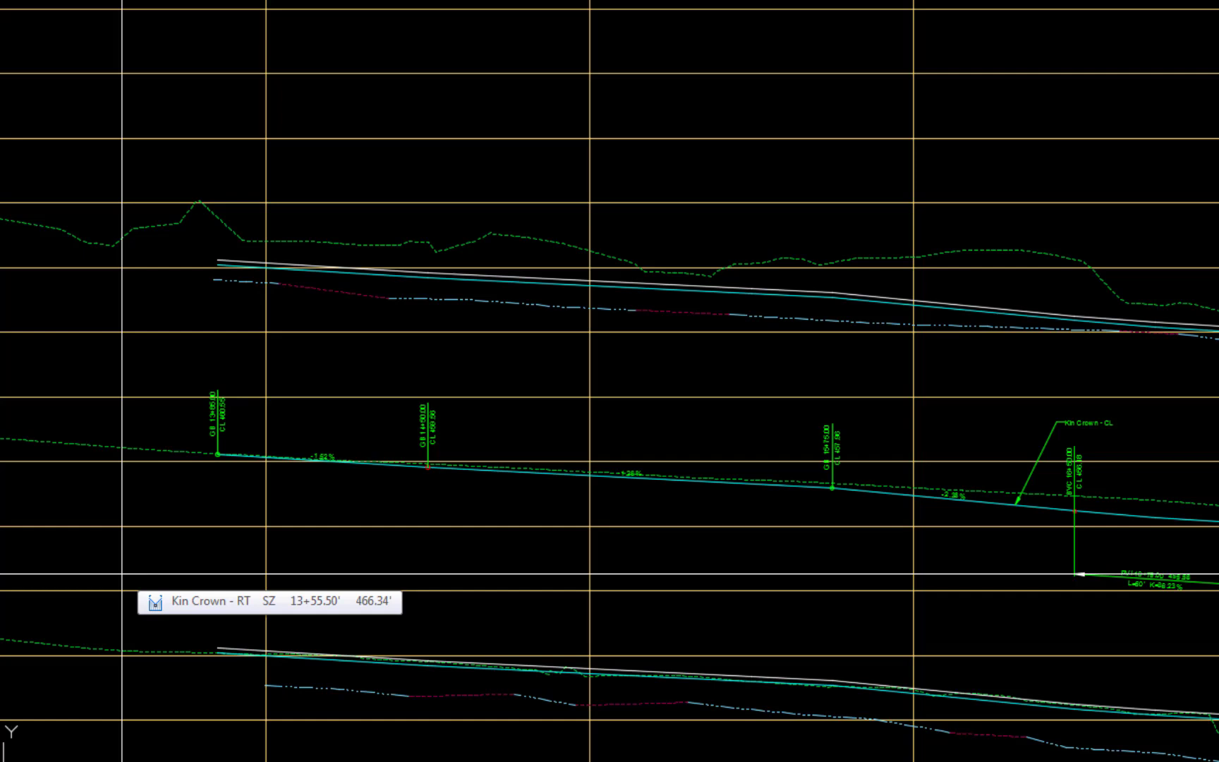
click(218, 260)
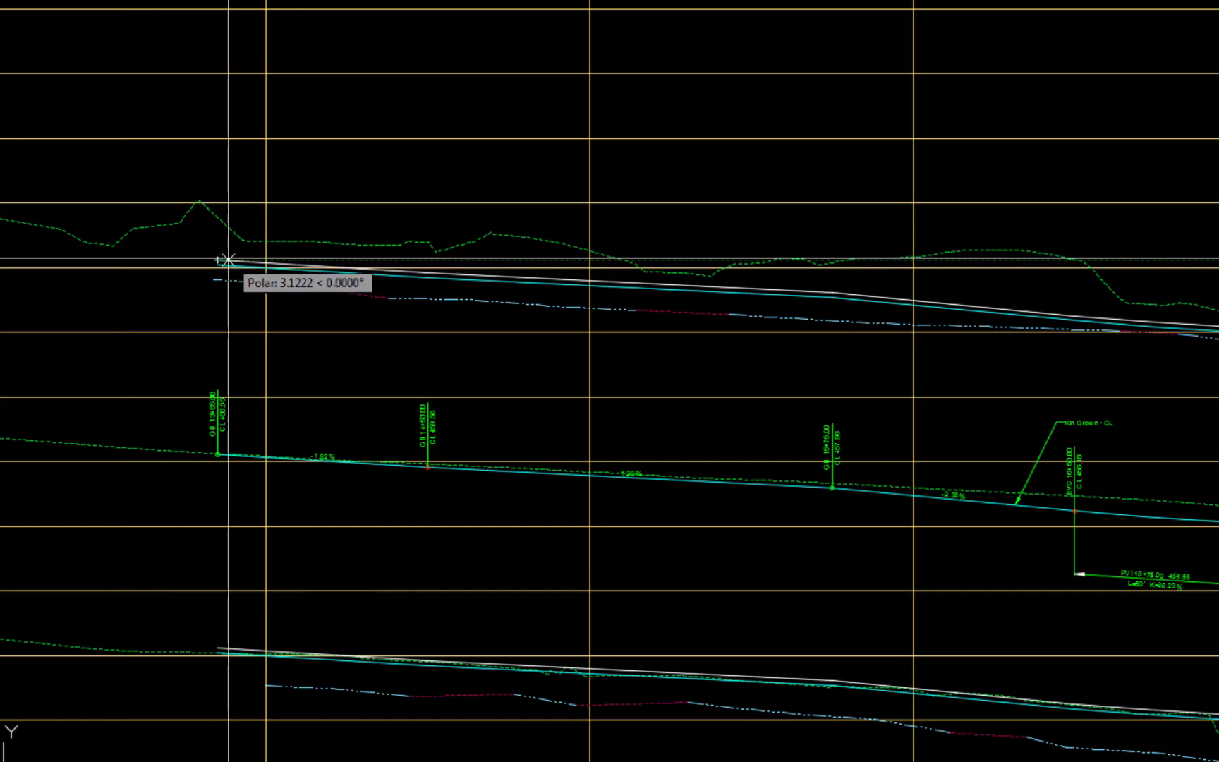
click(428, 271)
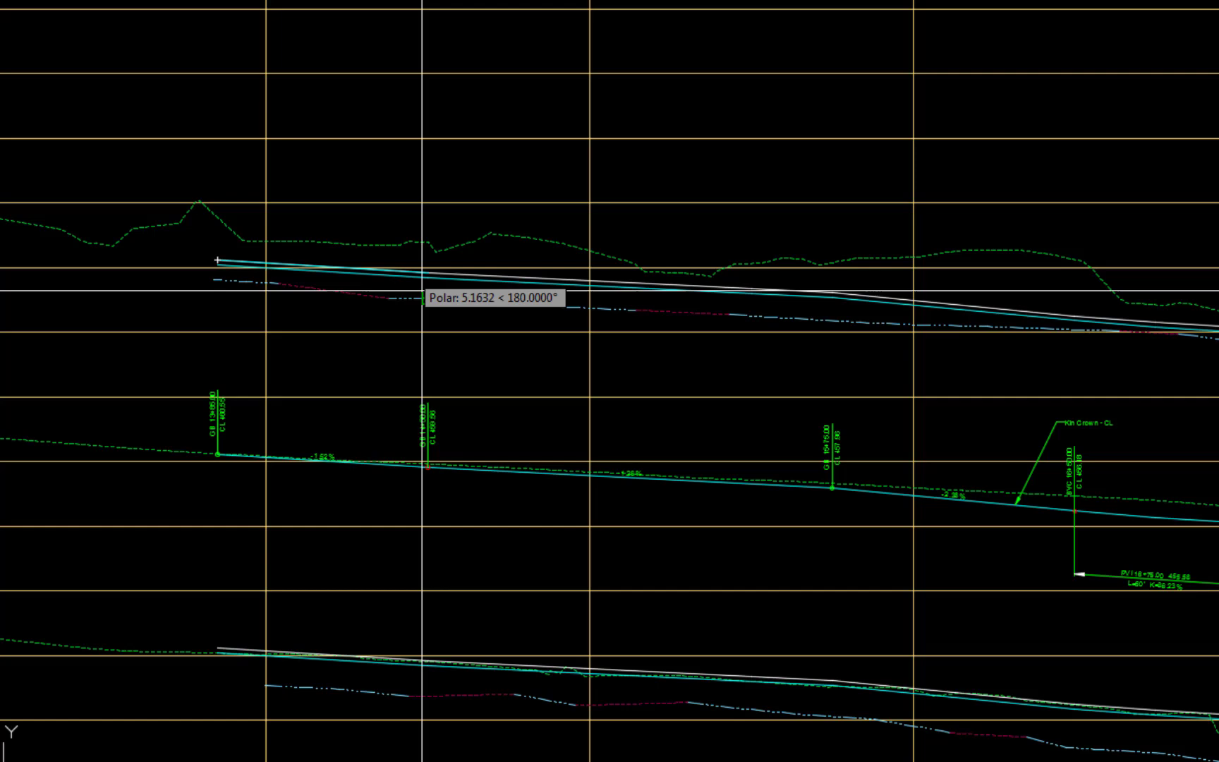
click(840, 290)
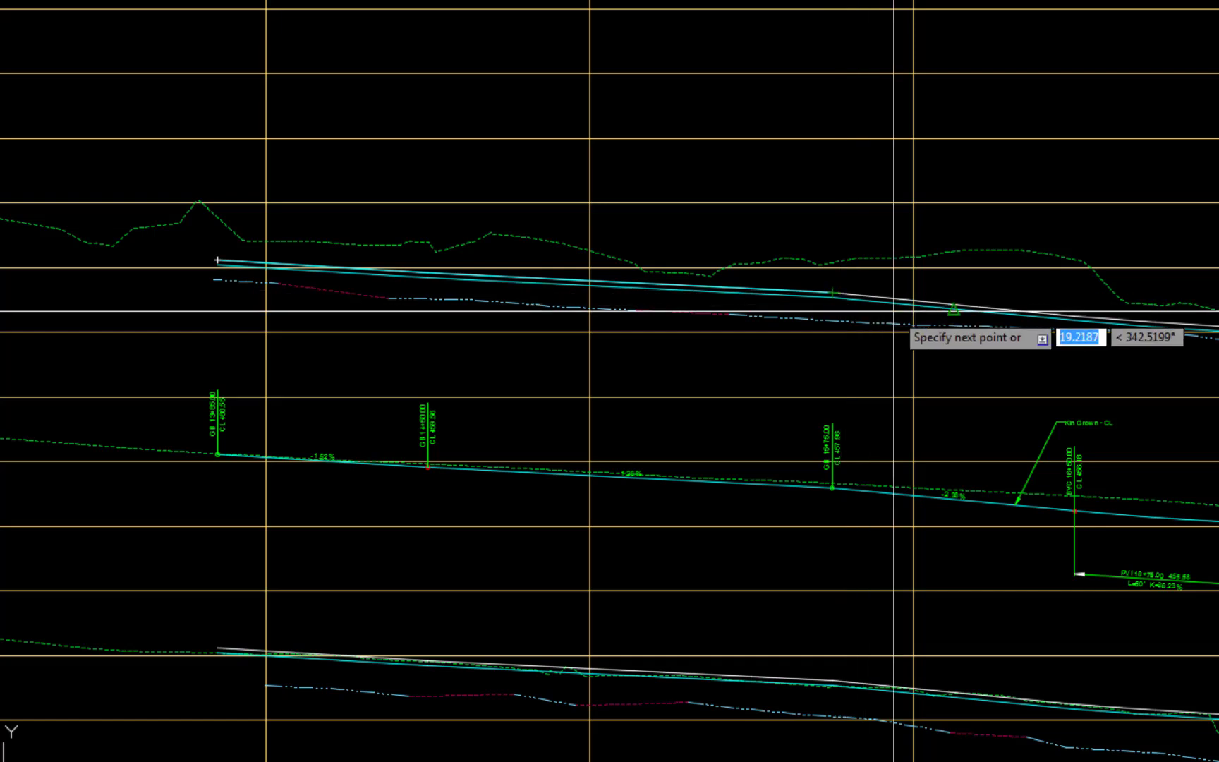
click(1067, 314)
middle_drag(1196, 324, 602, 264)
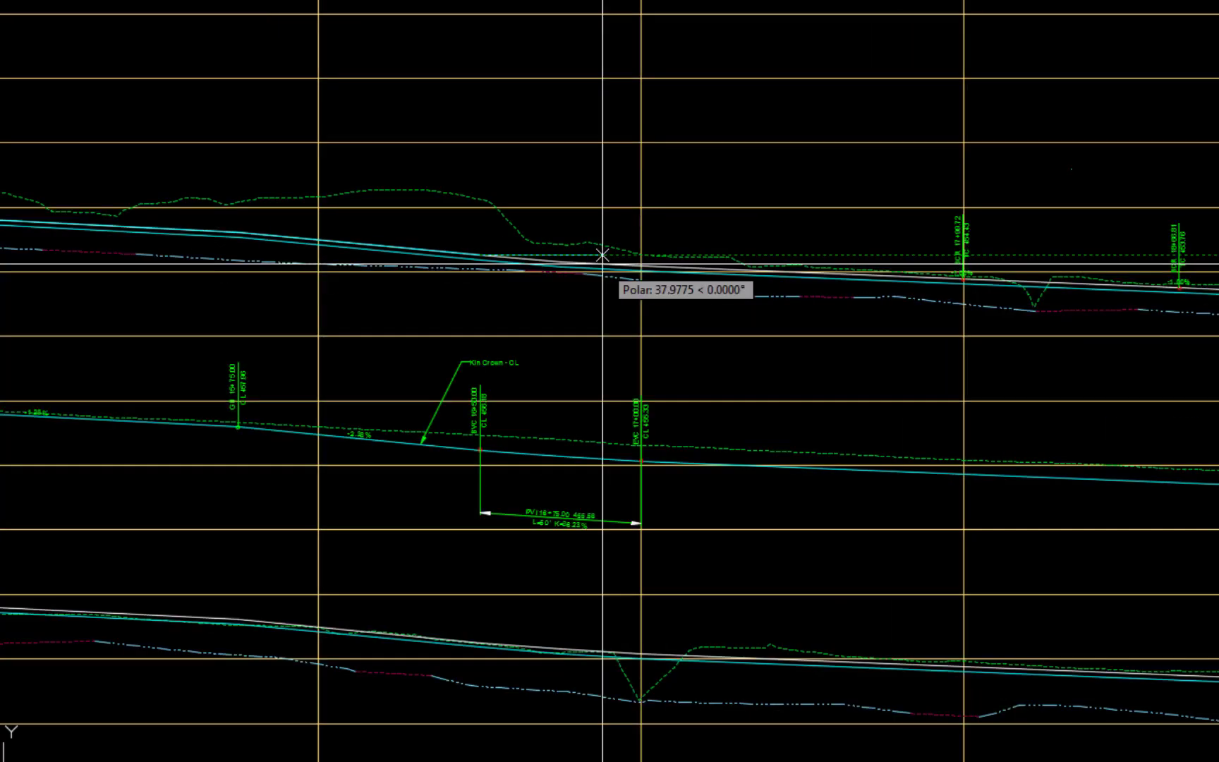
- Continue the polyline with an arc to the vertical curve end at 17+00 and a straight segment to the 17+99.72 curb return
text(a)
key(Return)
click(652, 267)
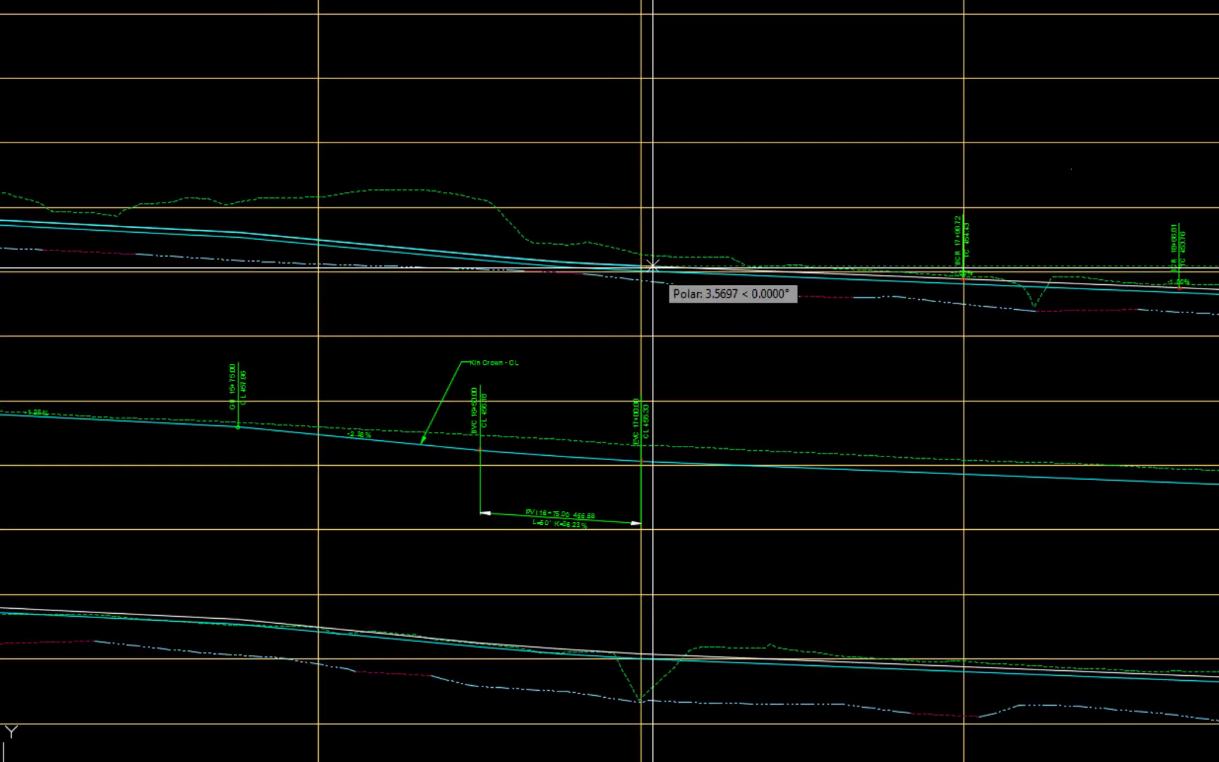
text(l)
key(Return)
scroll(964, 275, up, 8)
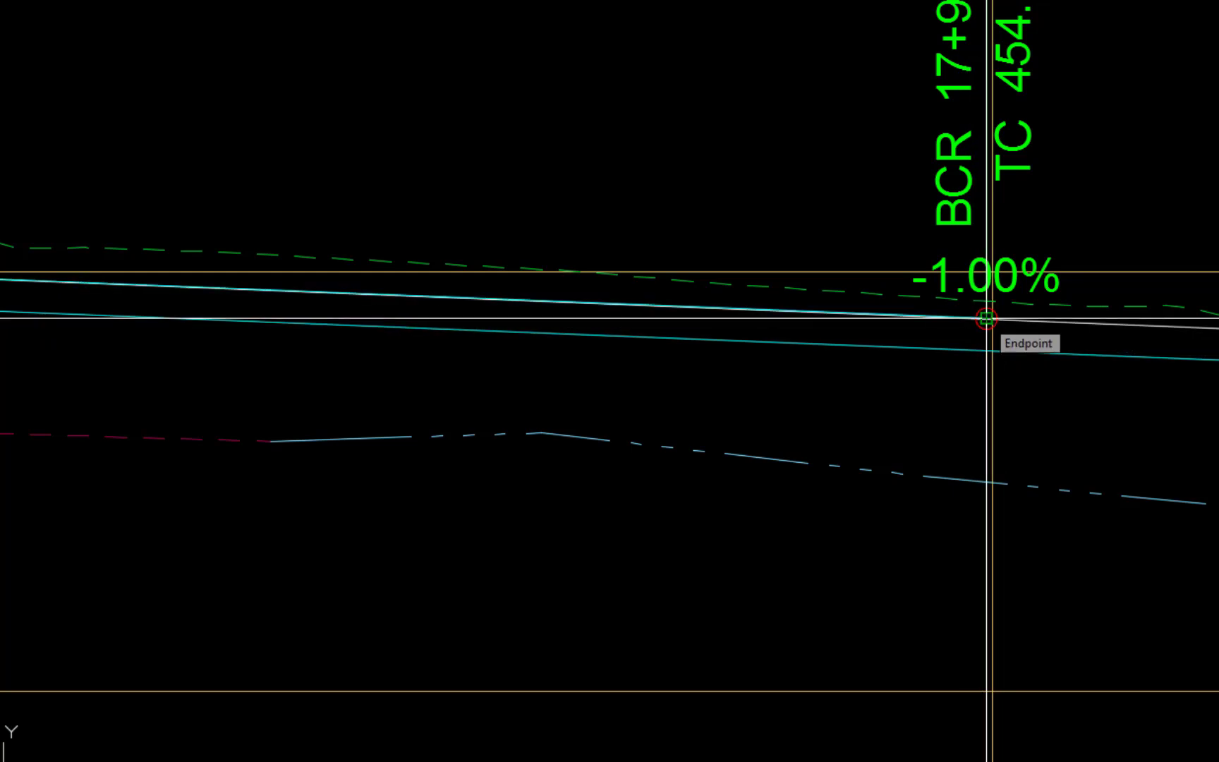
key(Return)
key(Return)
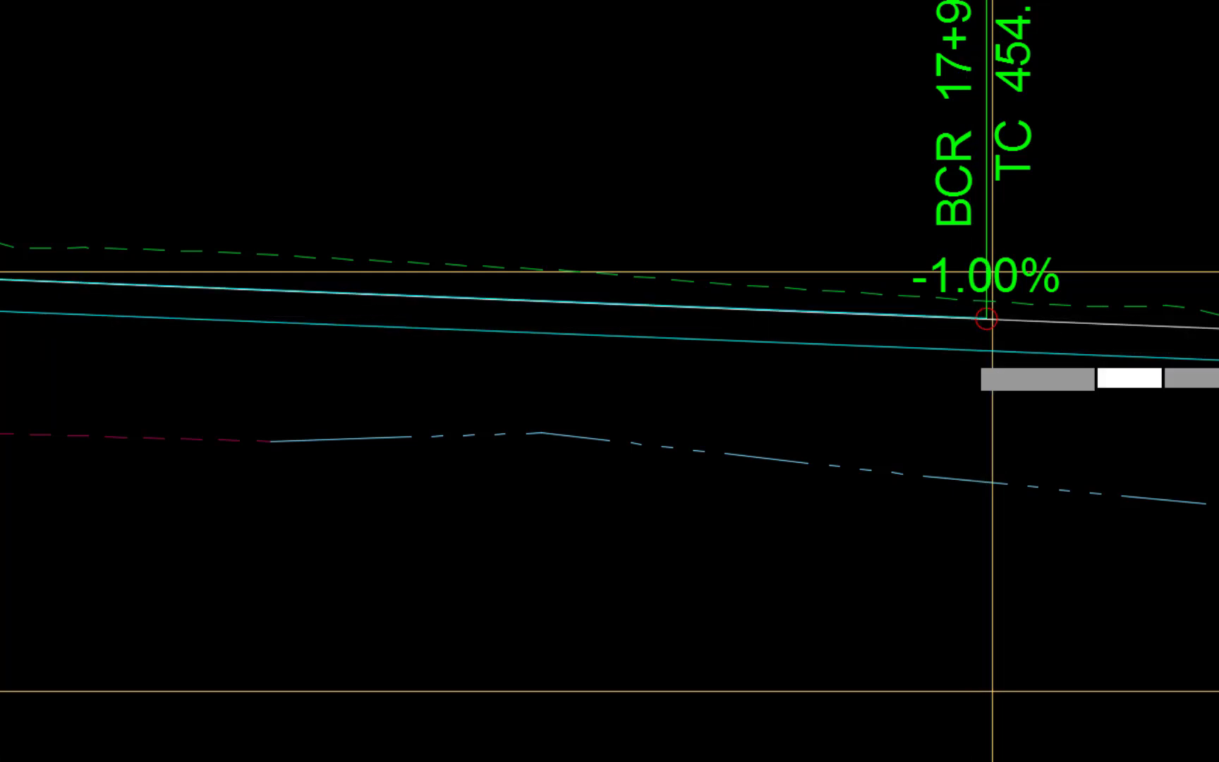
- Draw a second polyline over the left top-of-curb profile from the 18+66.81 curb return through the 21+00 grade break to the 21+28.81 curb return
scroll(967, 352, down, 8)
middle_drag(1156, 409, 498, 346)
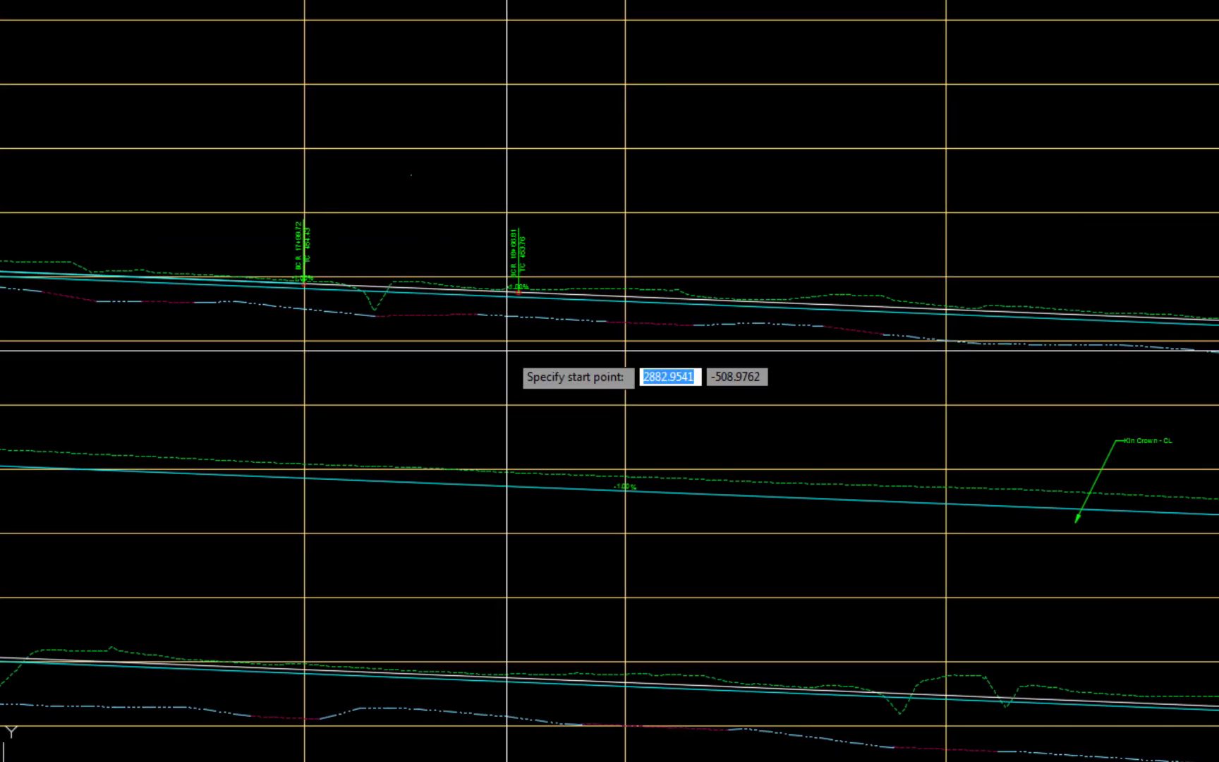
scroll(528, 321, up, 8)
click(500, 81)
scroll(888, 217, down, 10)
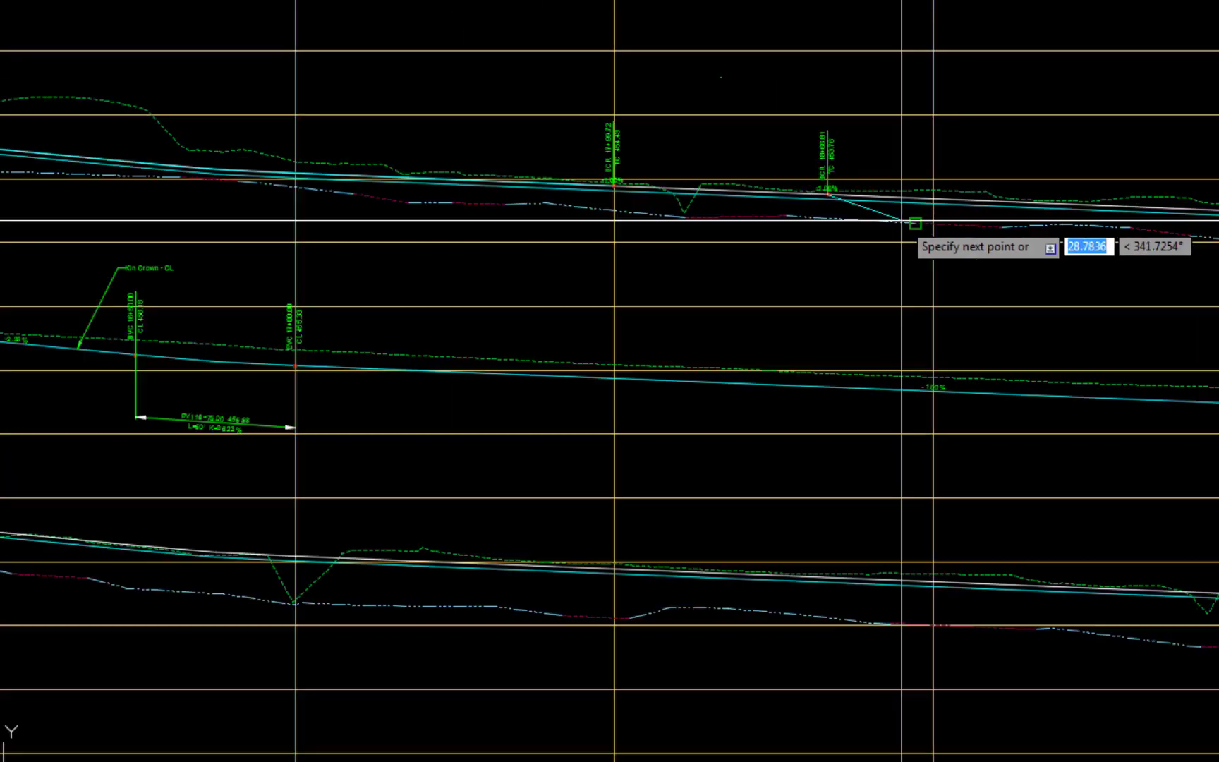
middle_drag(924, 234, 273, 376)
scroll(670, 392, up, 4)
scroll(858, 310, up, 6)
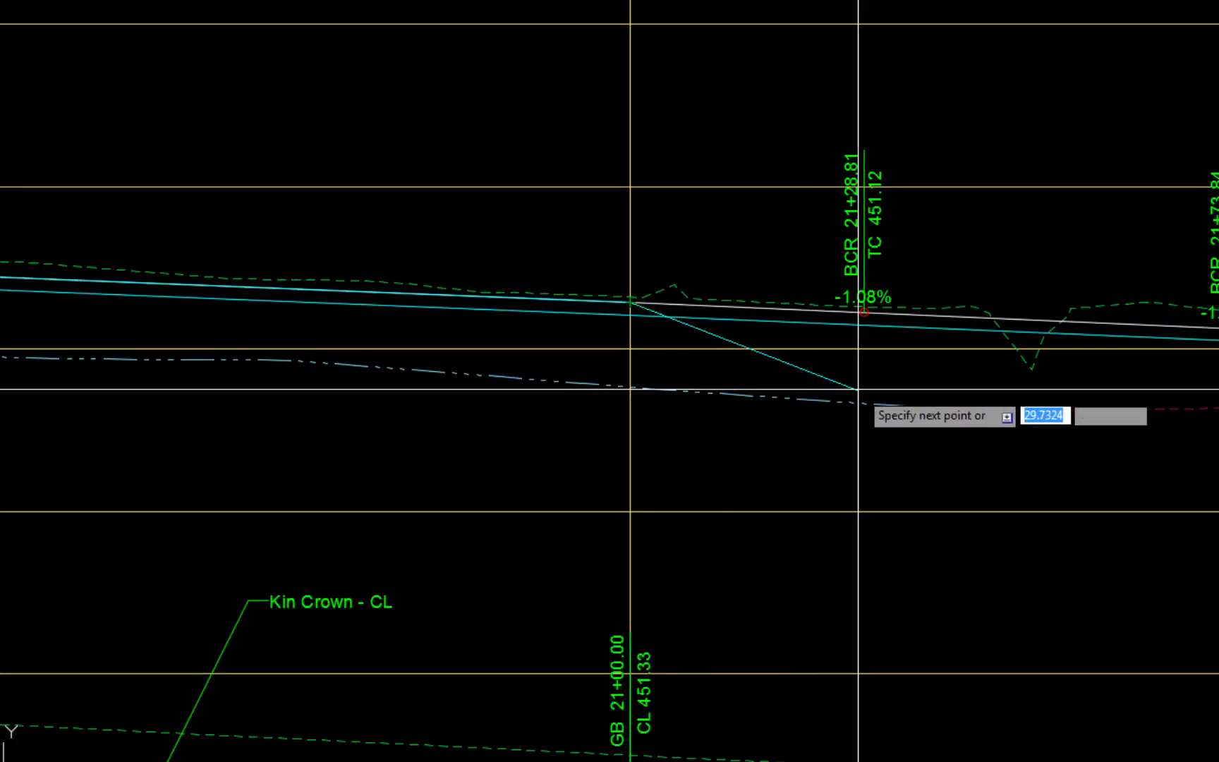
click(858, 305)
key(Return)
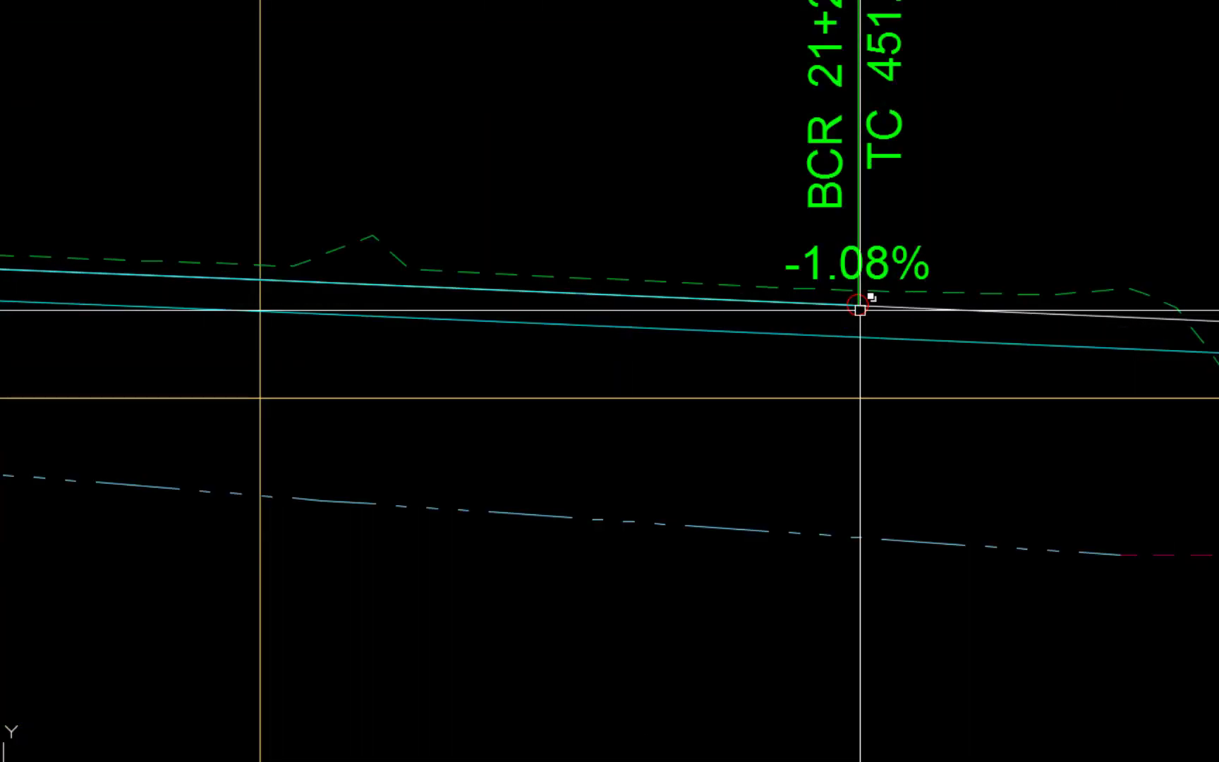
scroll(851, 324, down, 6)
middle_drag(852, 325, 841, 81)
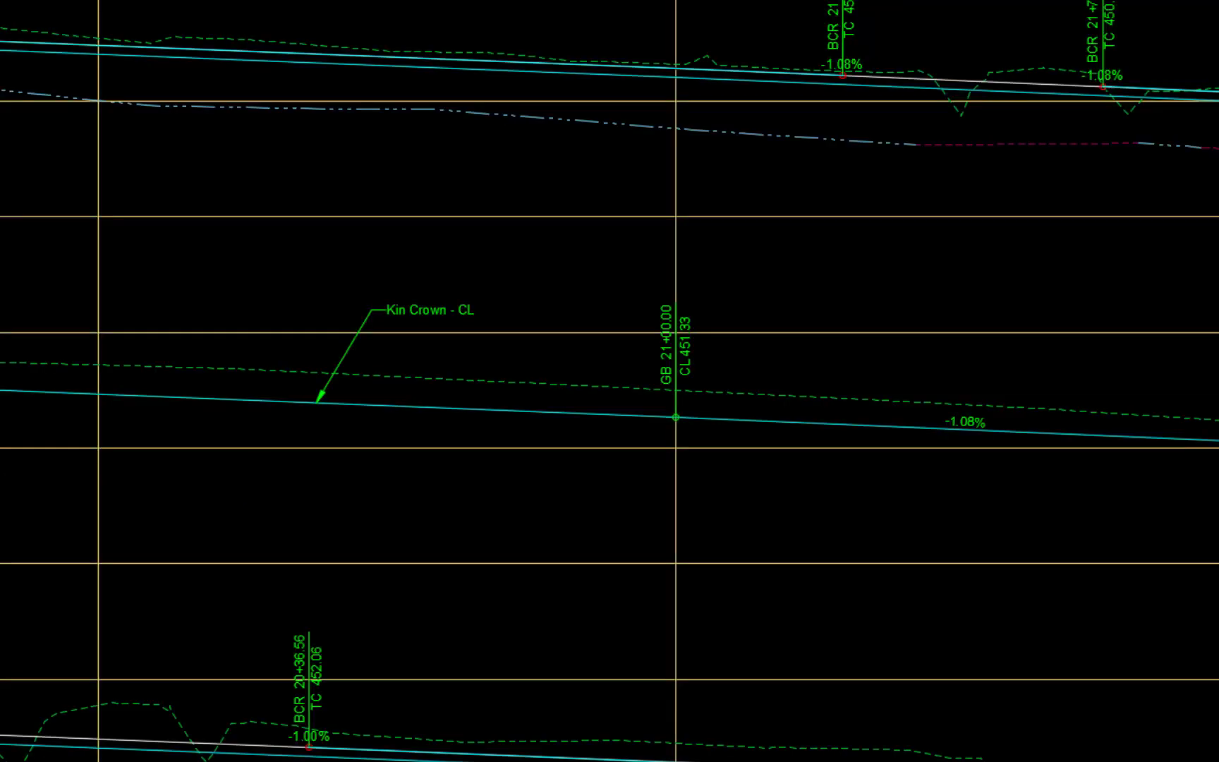
- Copy all PVIs of the Kin TC - LT profile into a new profile
click(952, 82)
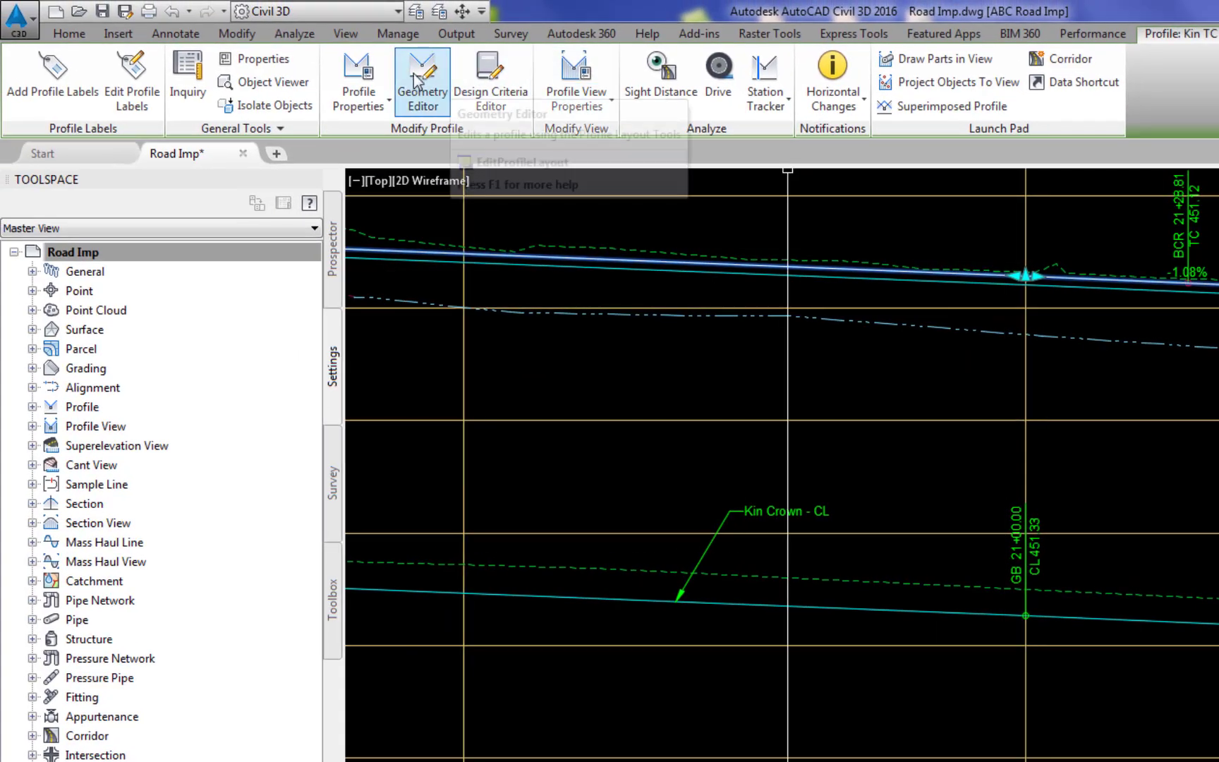
click(418, 79)
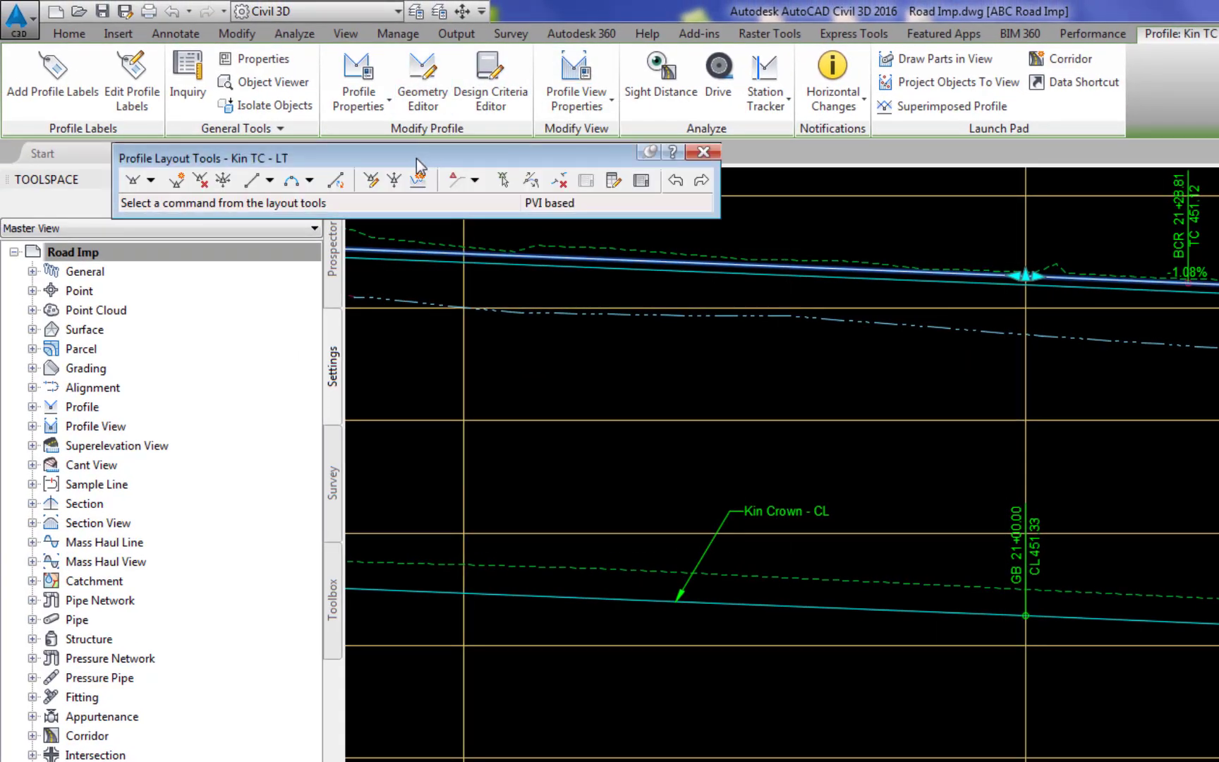
click(417, 181)
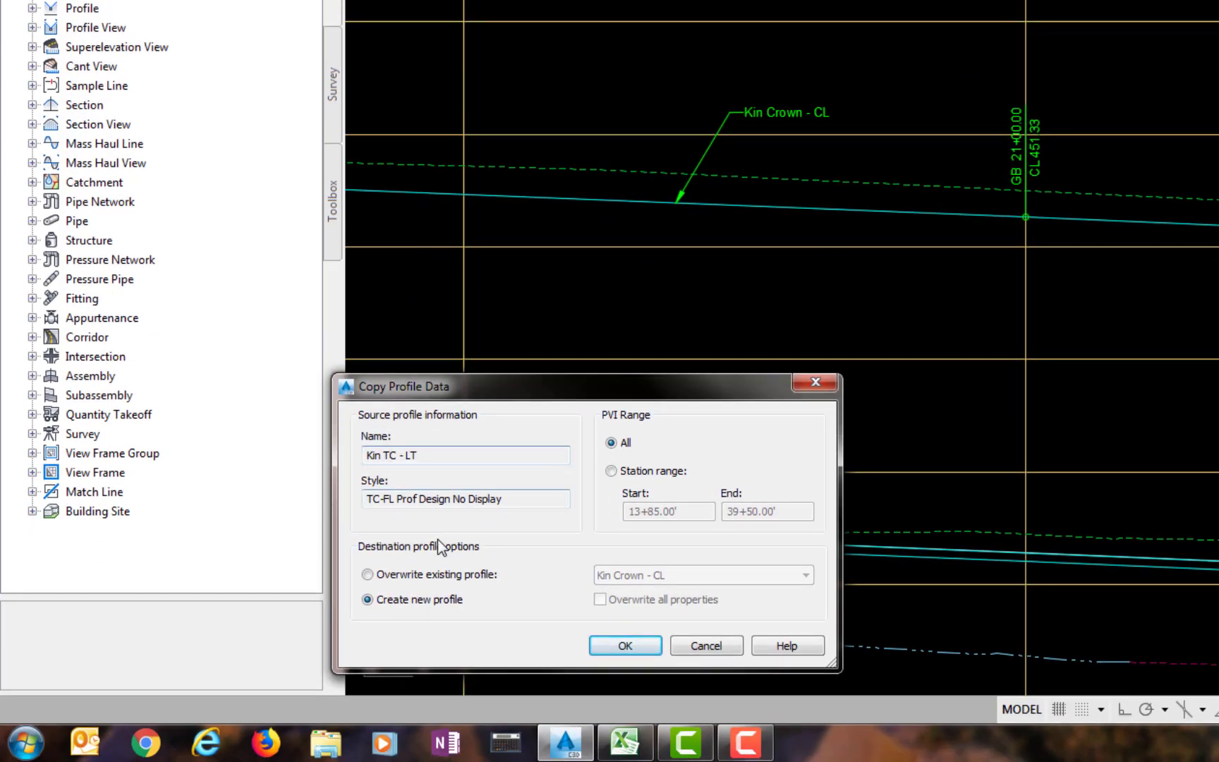
click(625, 646)
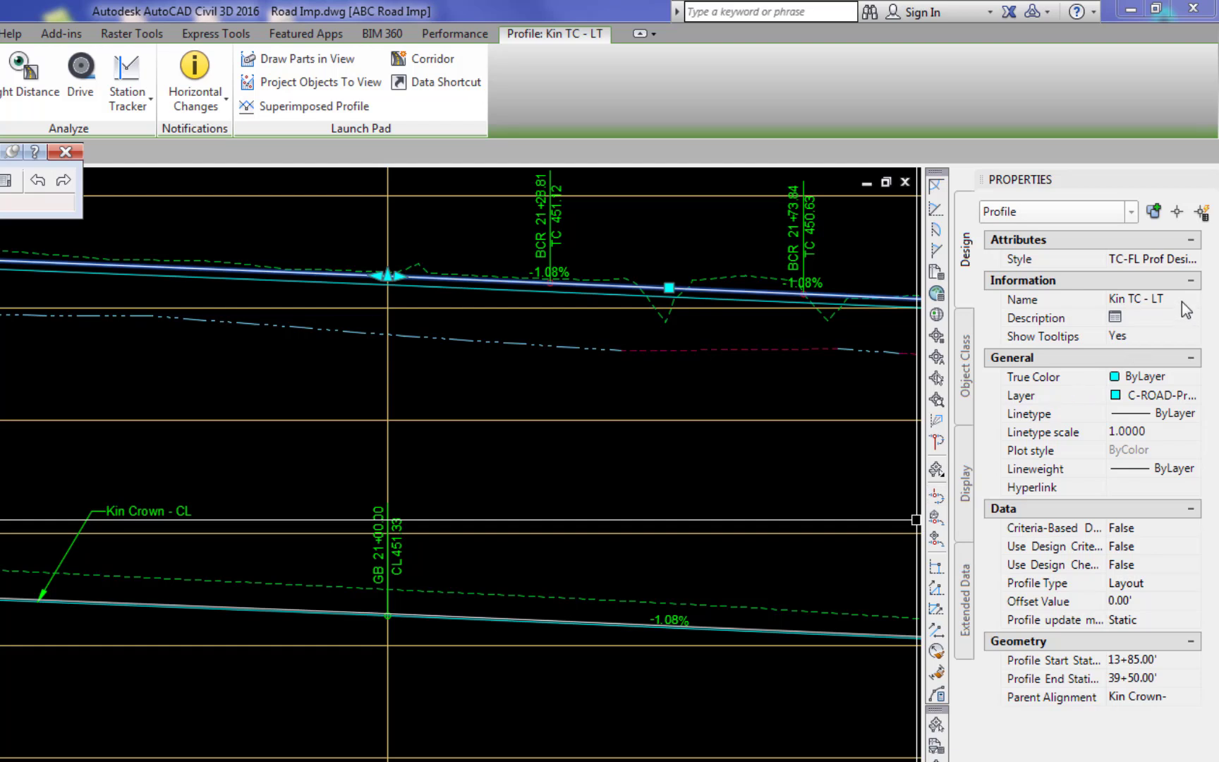
- Rename the left curb profile copy as Kin FL - LT
click(1153, 301)
key(Delete)
key(Delete)
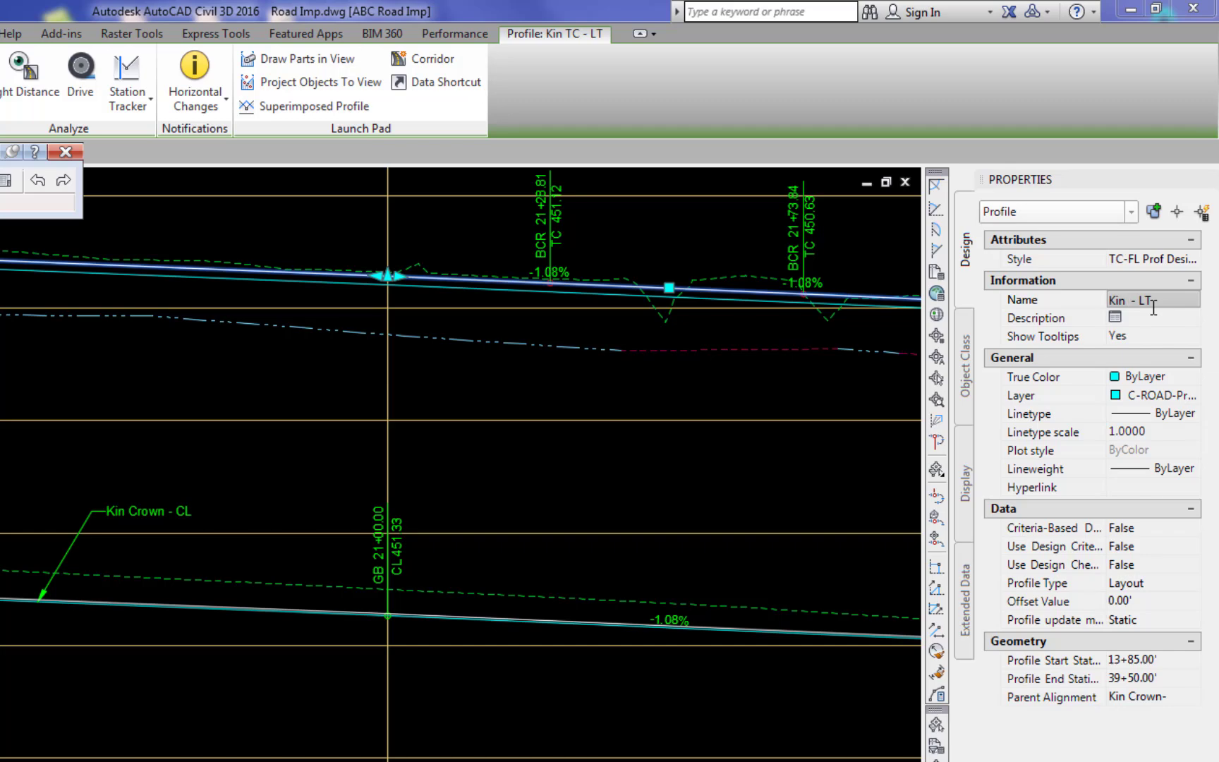
text(FL)
key(Return)
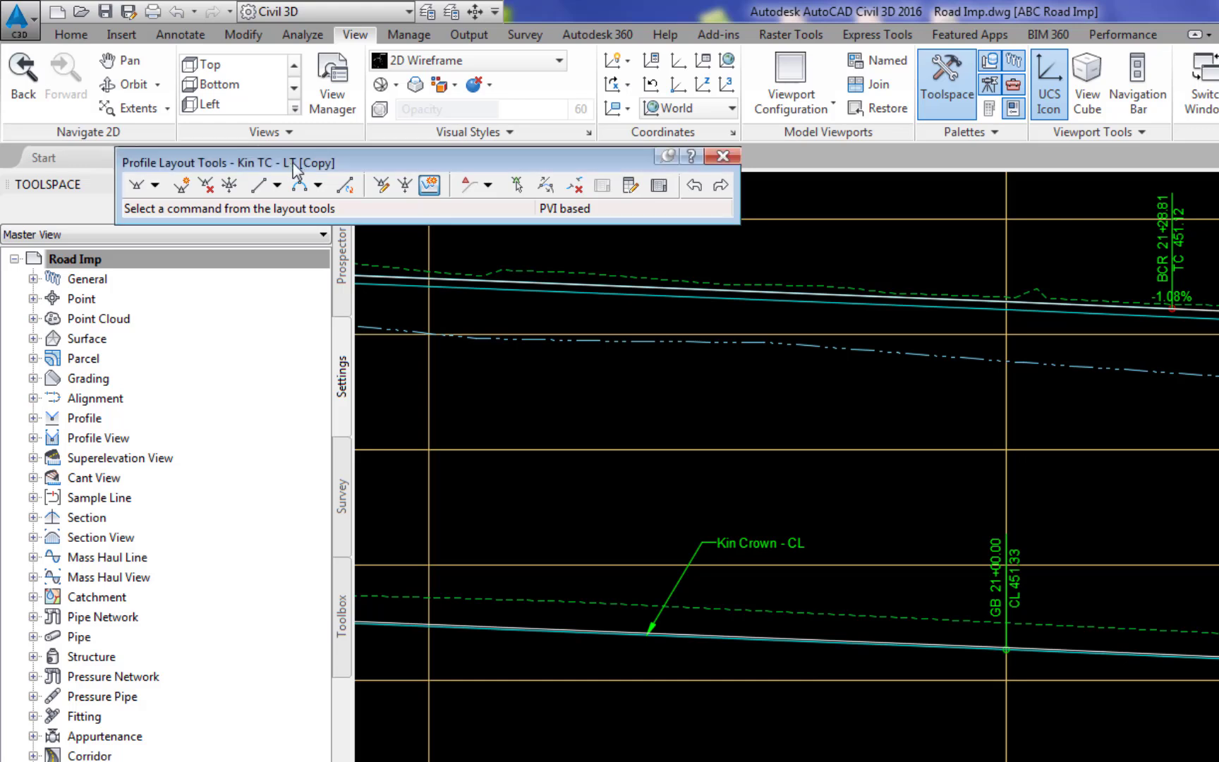
- Lower all PVIs of the copied left curb profile with an elevation change of -0.50 ft
click(405, 186)
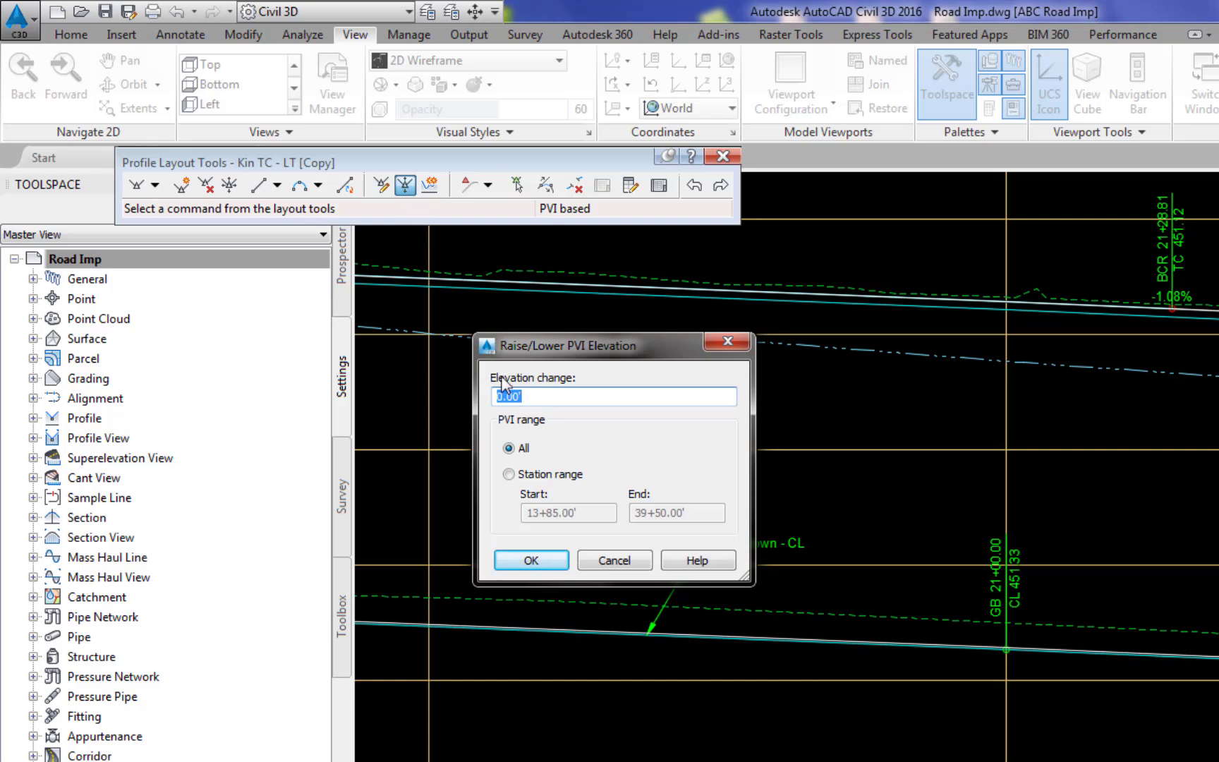
text(-0.50)
key(Return)
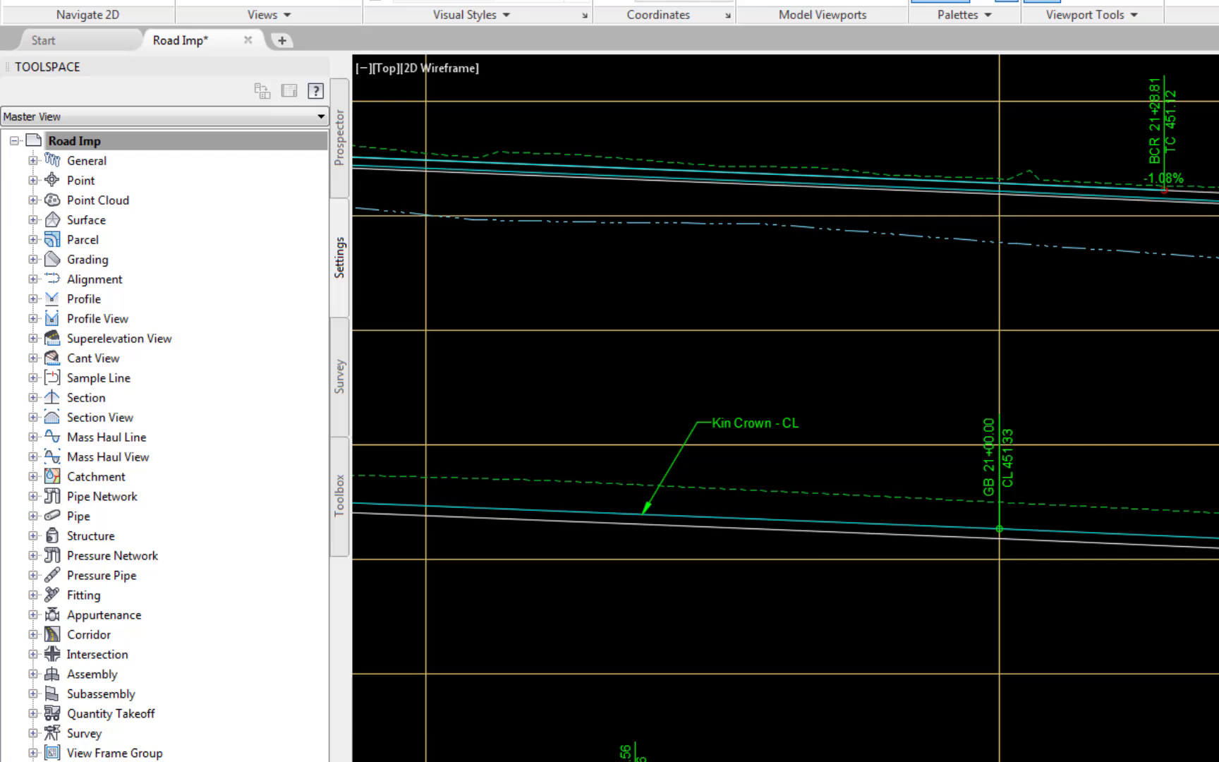
- Turn off drawing of the Kin FL - LT profile in the Kin Crown- CL profile view's properties
click(340, 141)
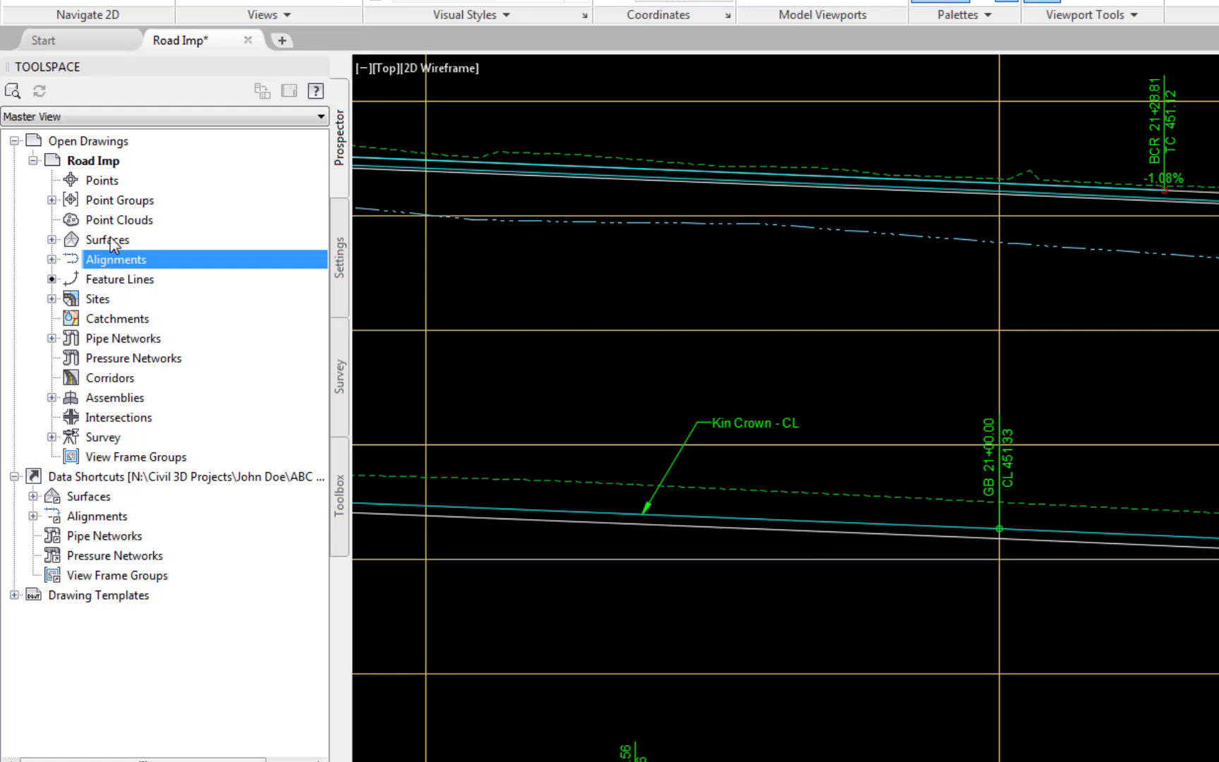
click(51, 259)
click(70, 279)
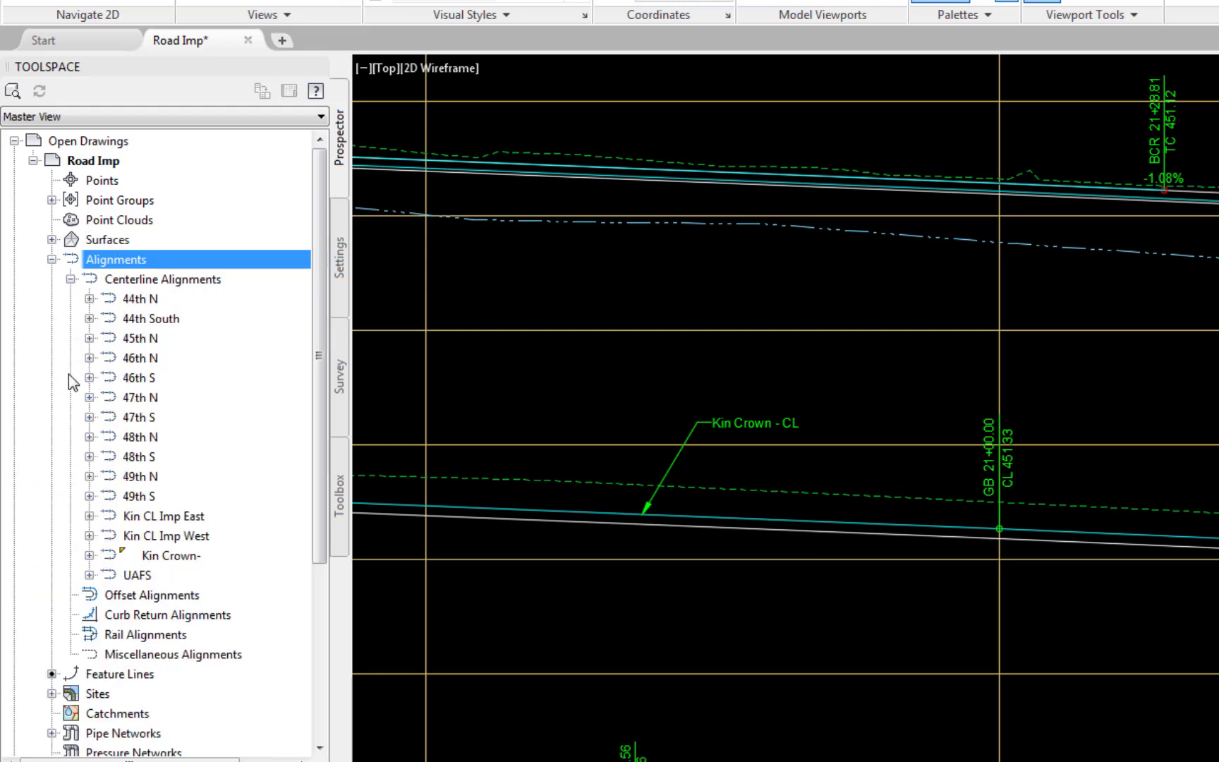
click(90, 555)
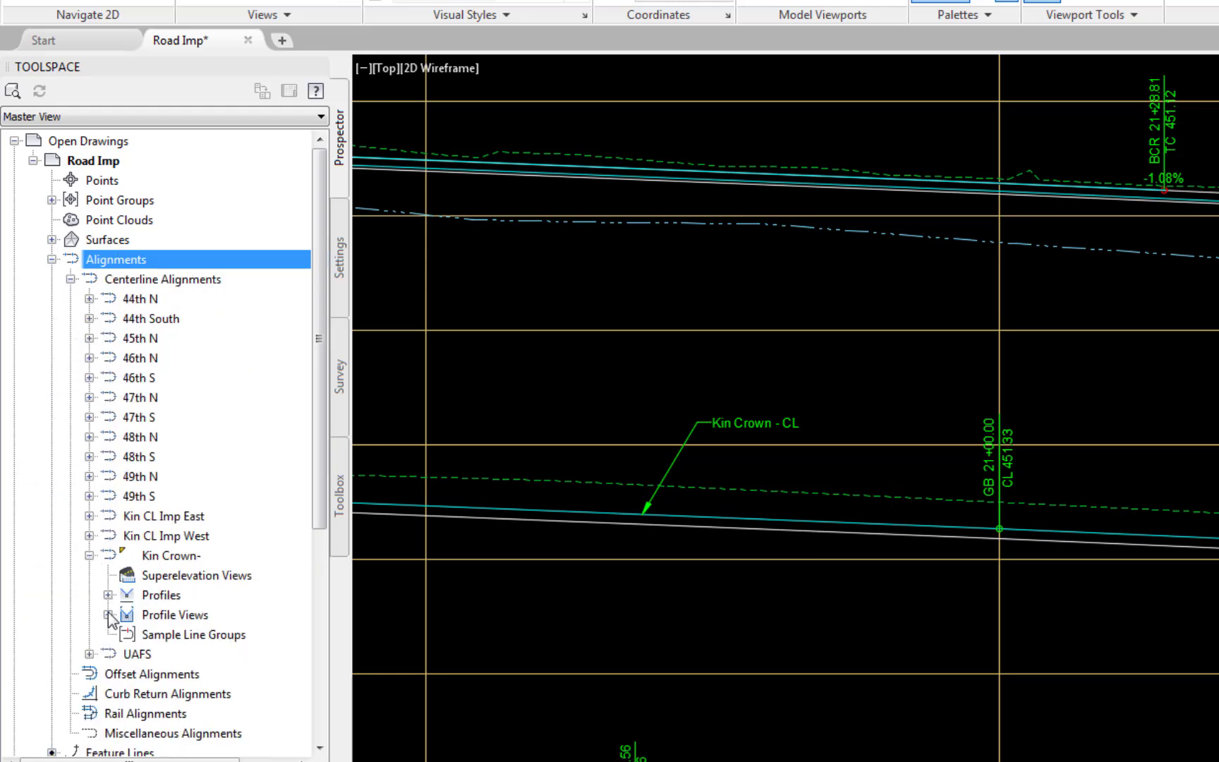
click(108, 614)
right_click(188, 639)
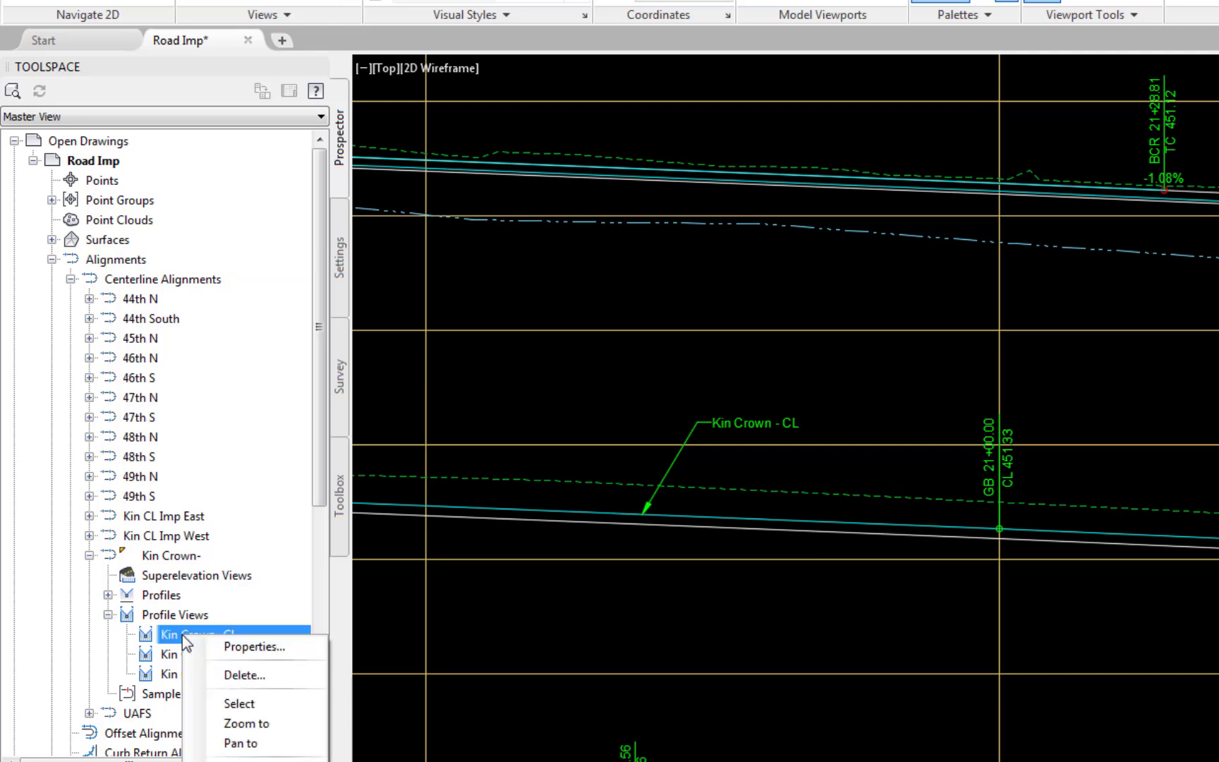
click(233, 645)
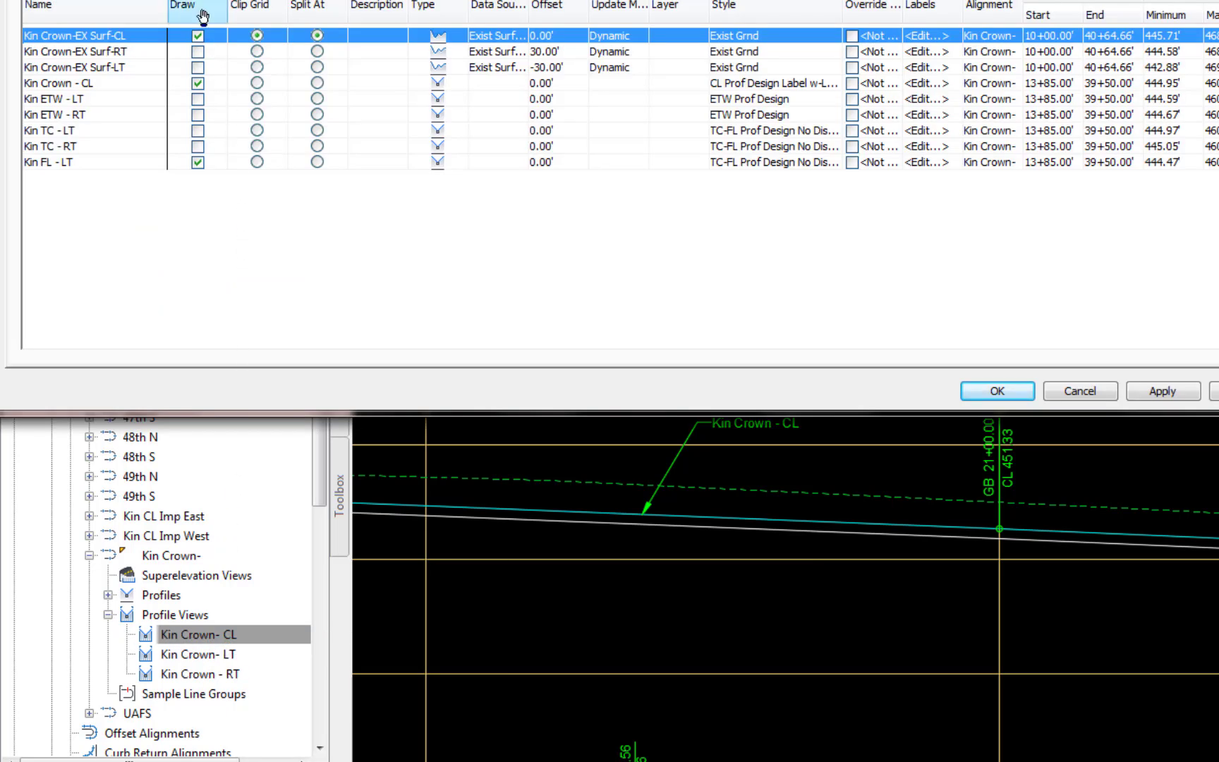
click(198, 162)
click(1171, 390)
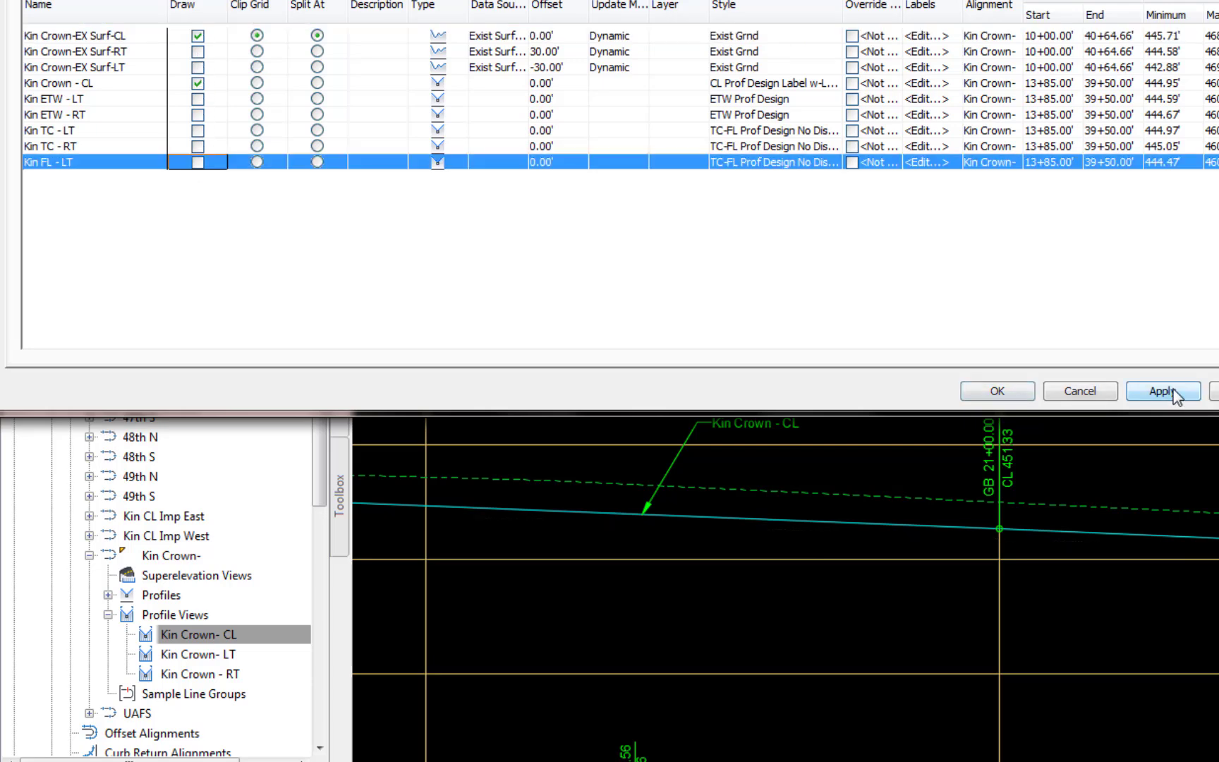
click(997, 390)
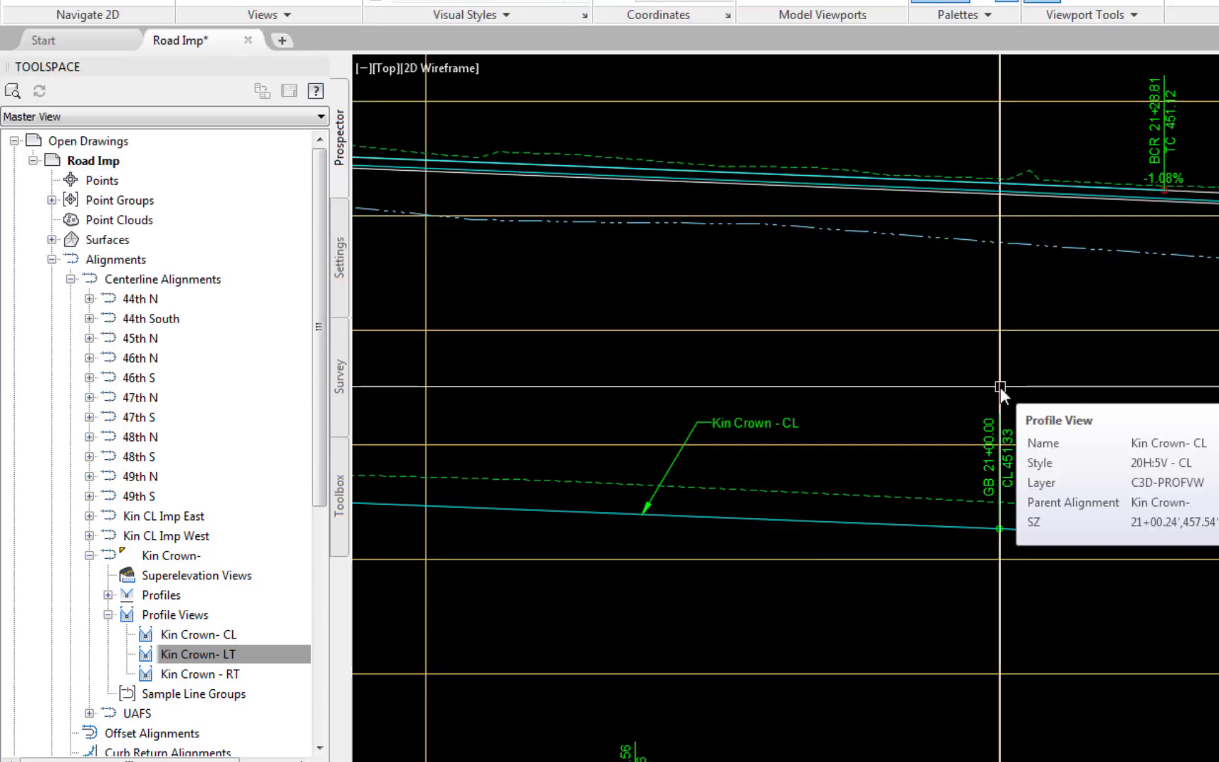
- Turn off drawing of the Kin FL - LT profile in the Kin Crown - RT profile view's properties
right_click(237, 678)
click(275, 690)
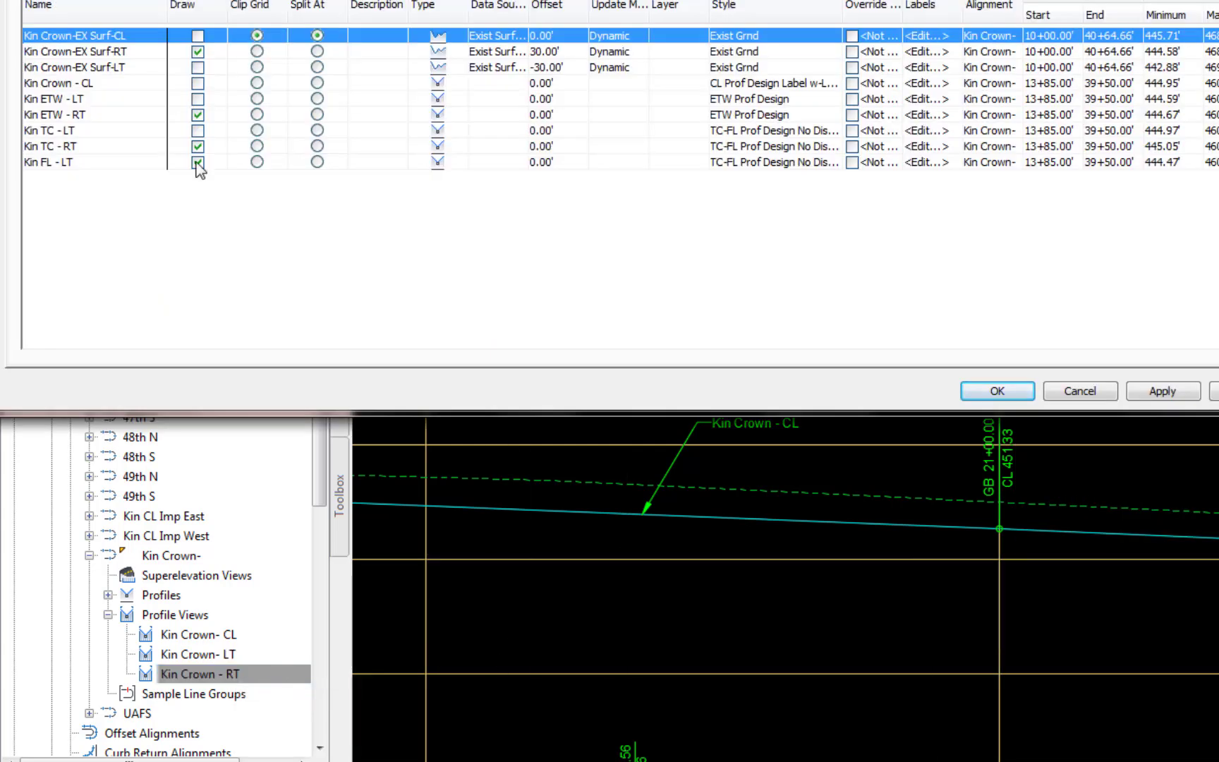
click(197, 163)
click(1180, 393)
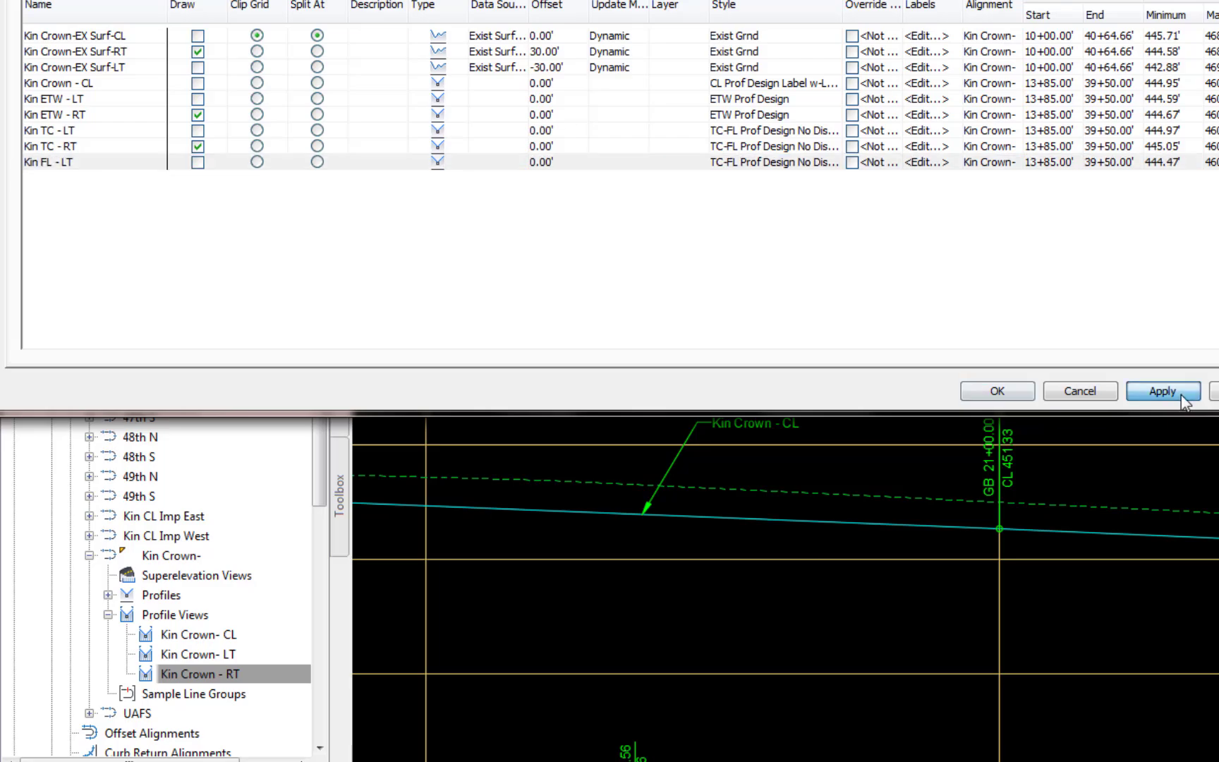
click(1020, 390)
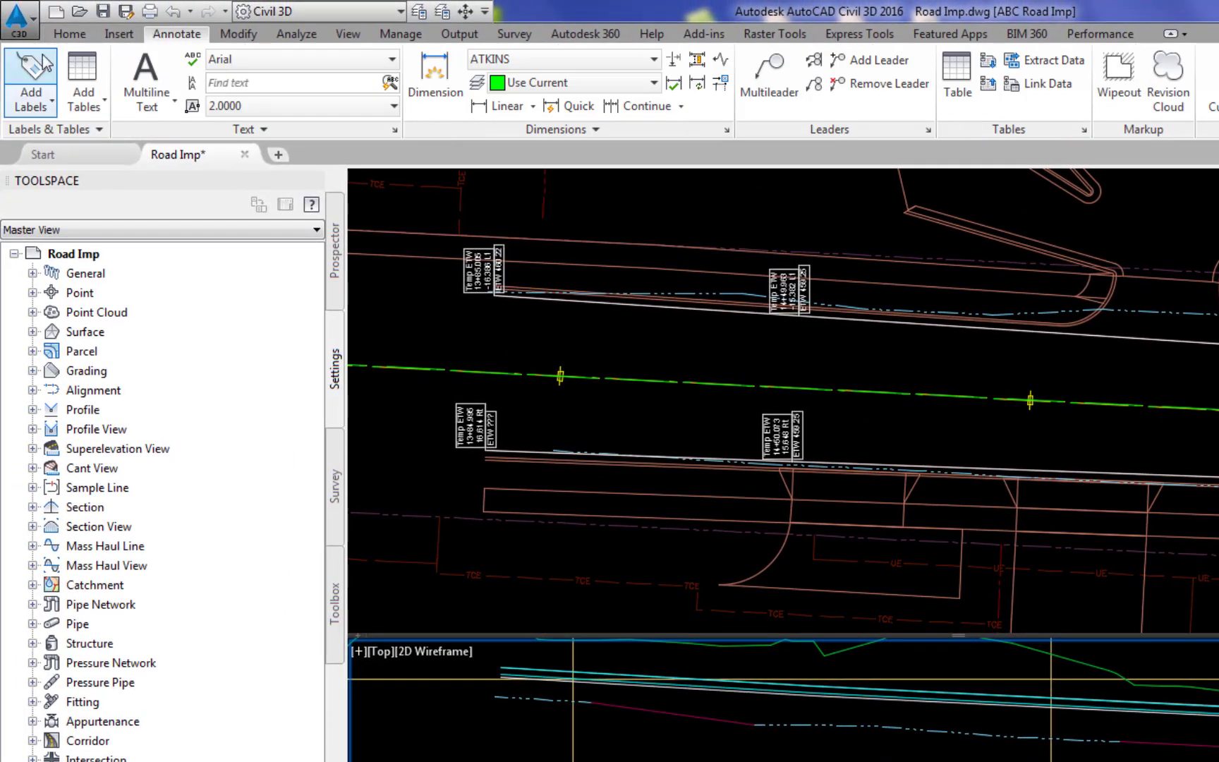
- Start adding profile view Station Elevation labels with the TC - GB label style and the Circle-Small marker style
click(41, 59)
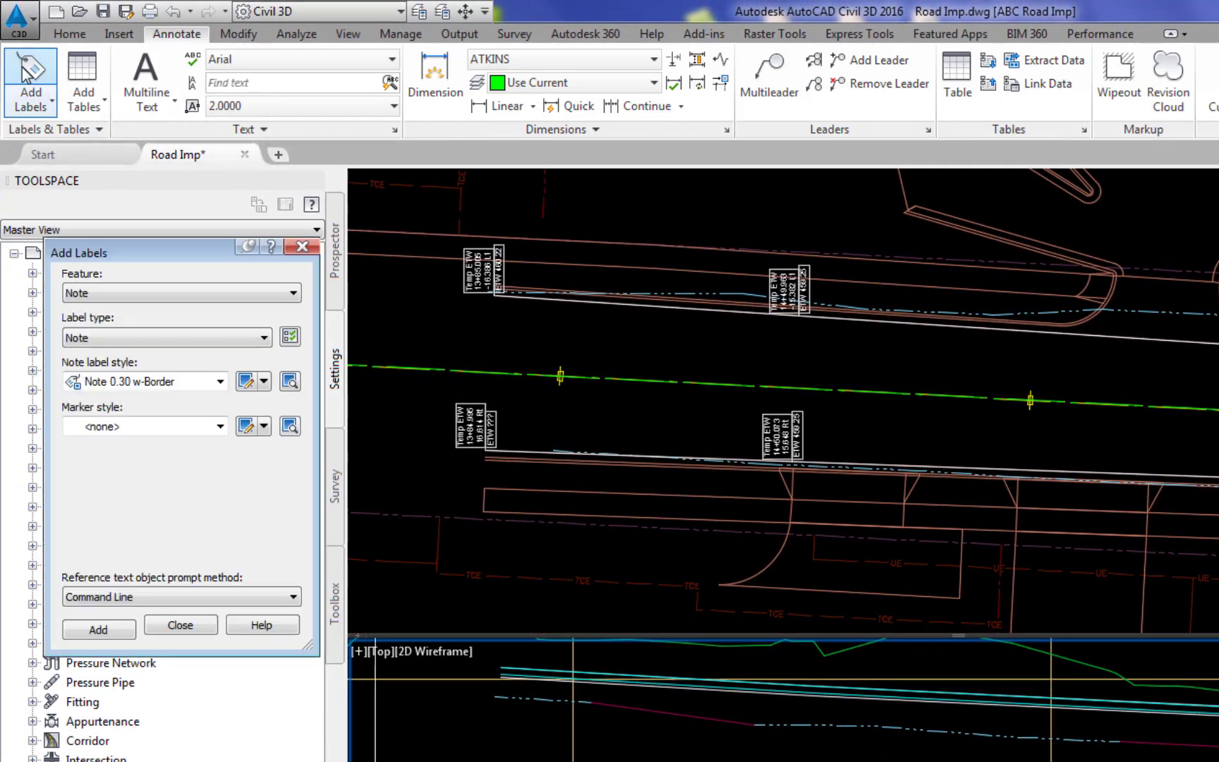
click(293, 293)
click(110, 365)
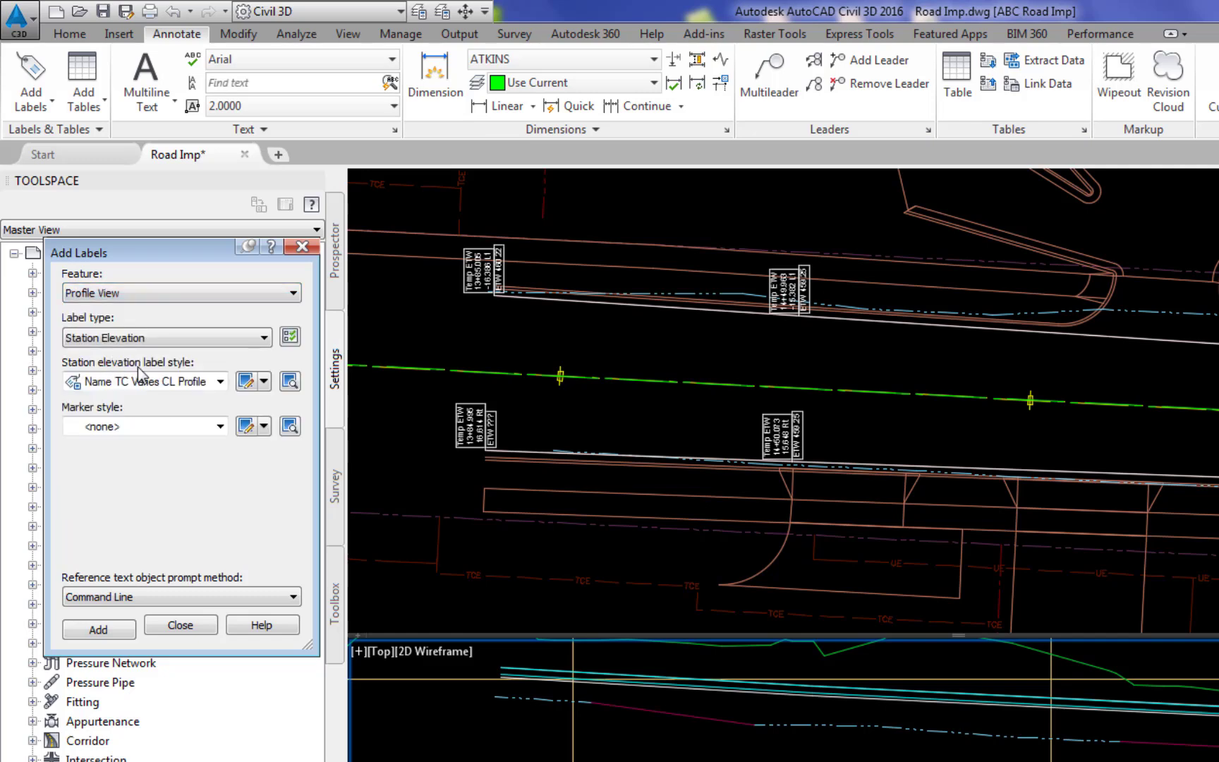
click(220, 380)
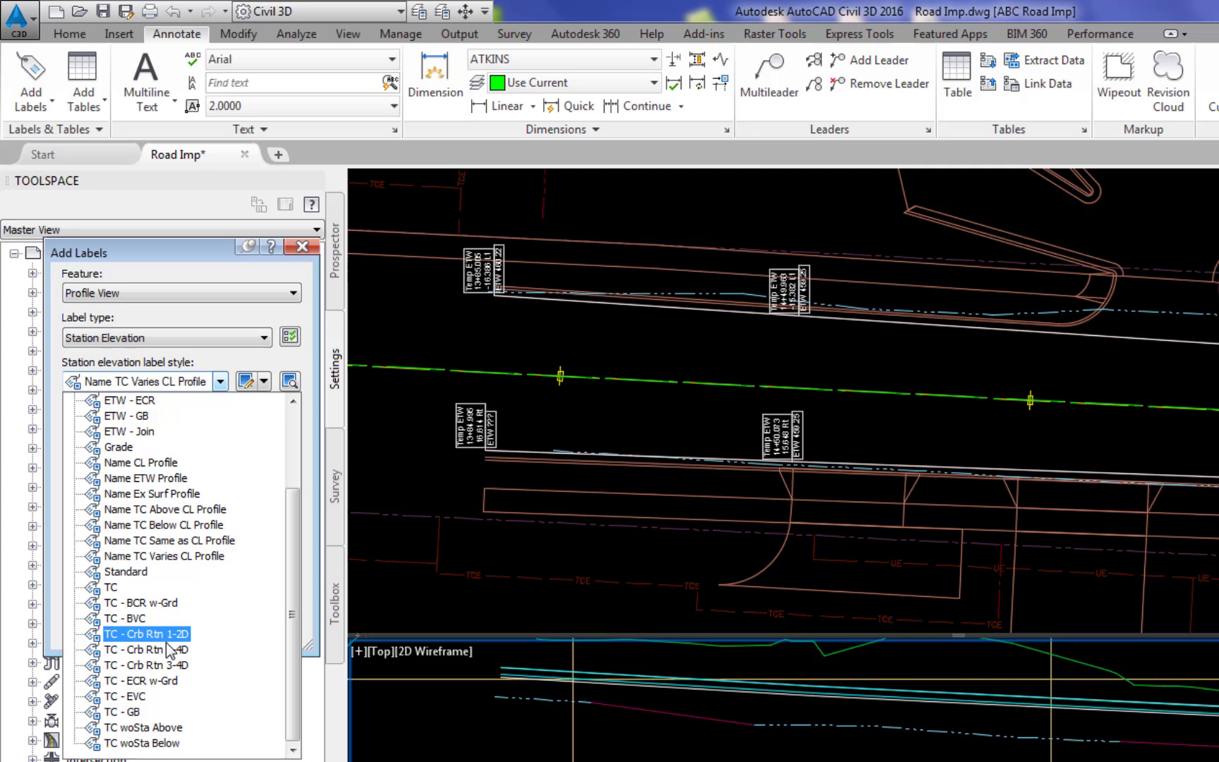
click(139, 714)
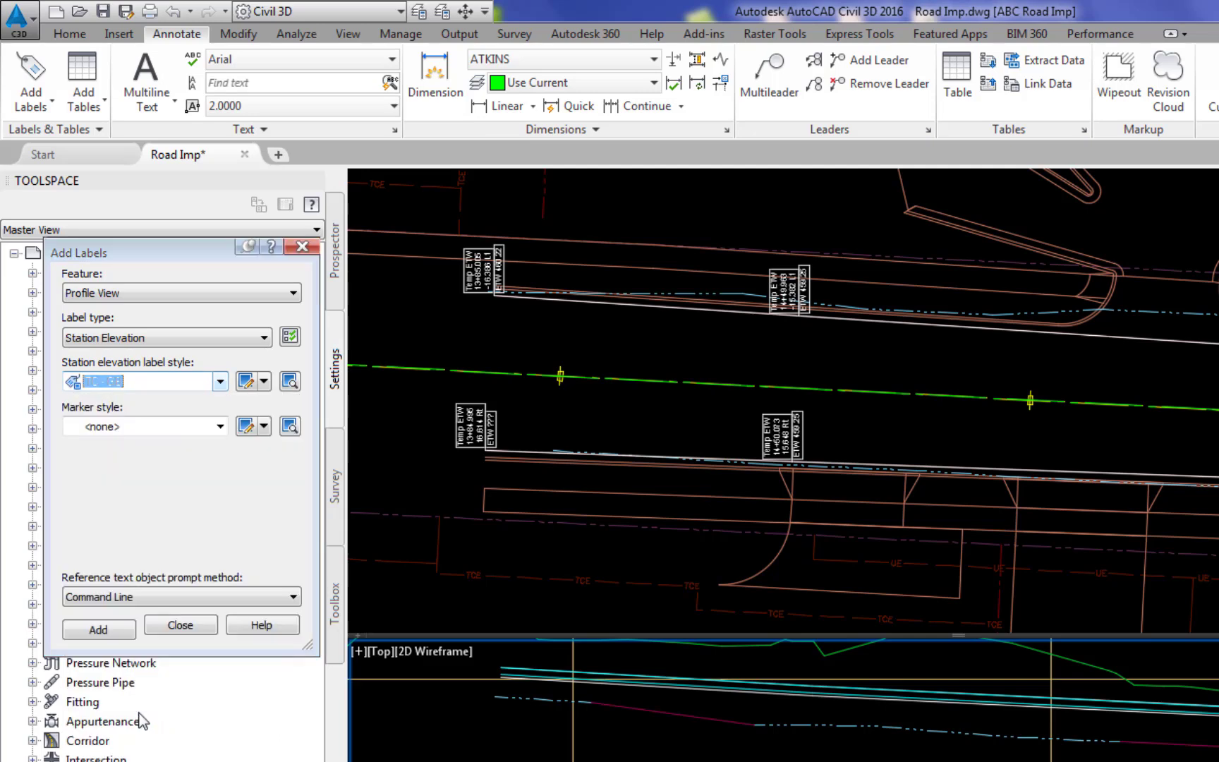
click(220, 426)
click(140, 471)
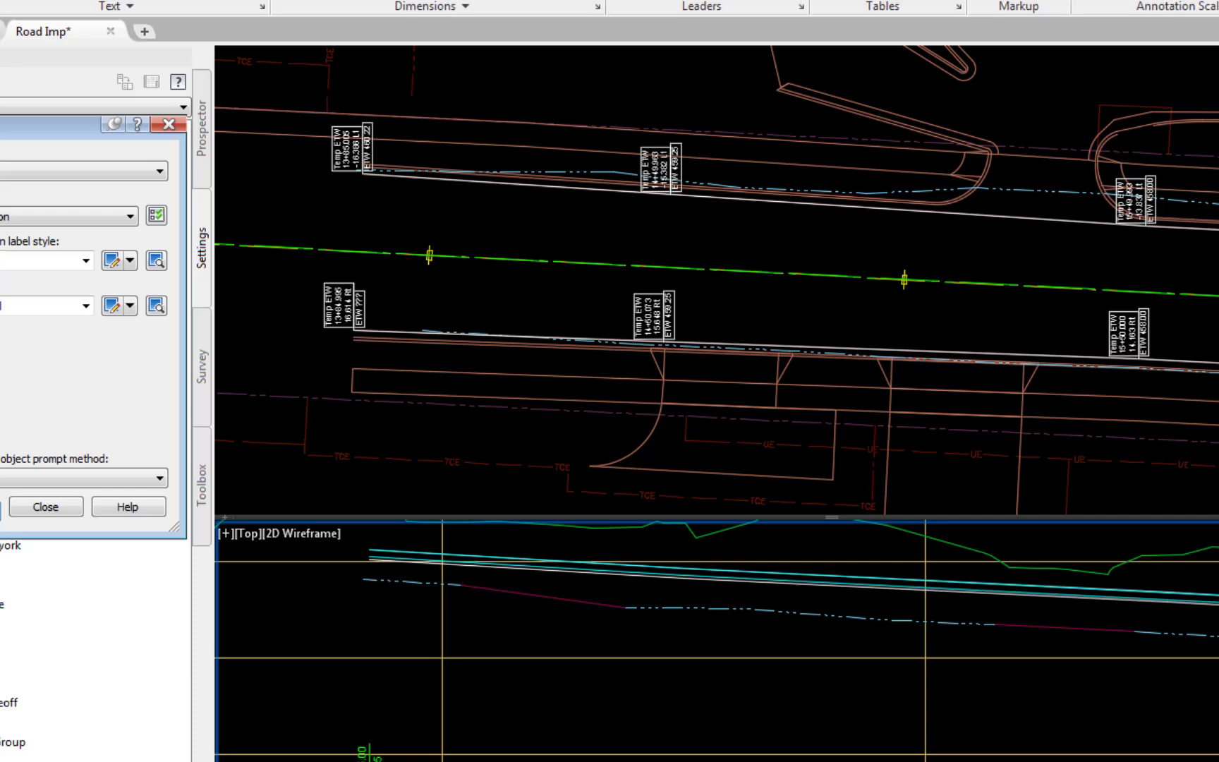
click(104, 629)
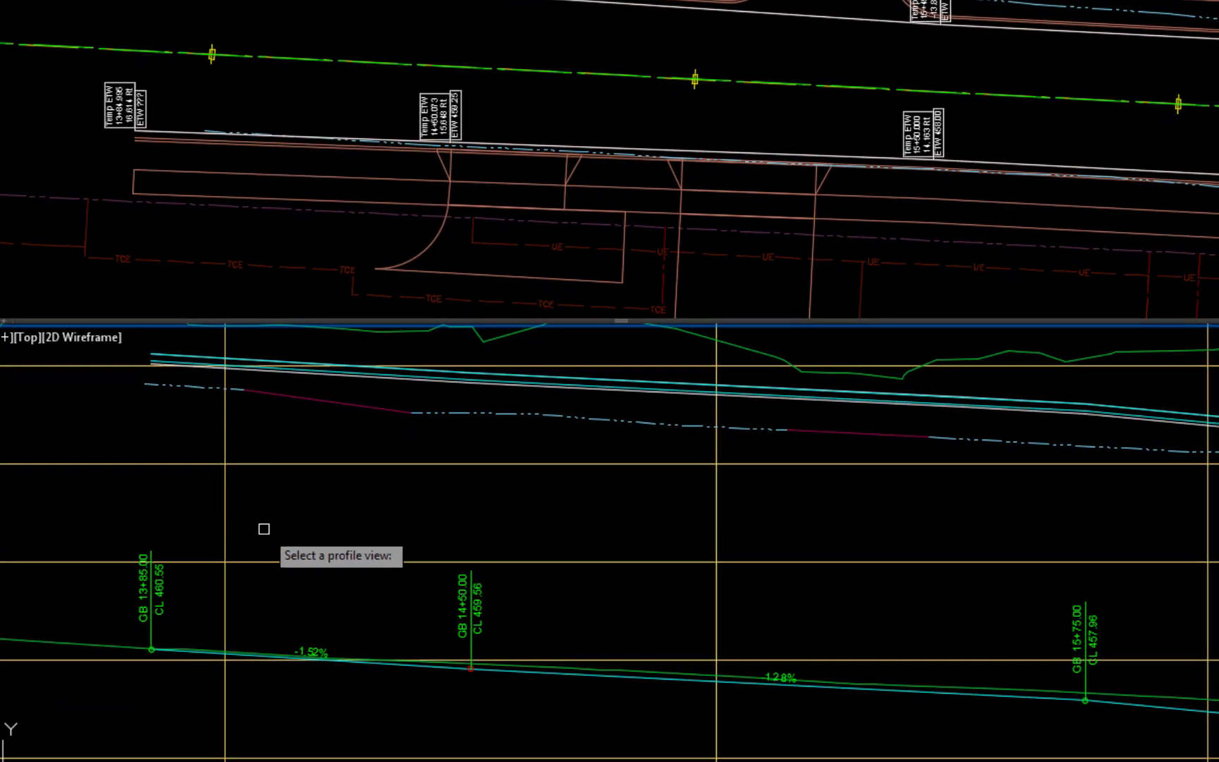
- Label the start of the left top-of-curb profile at 13+85.00 in the Kin Crown- LT view, referencing that profile for its elevation
scroll(263, 528, down, 10)
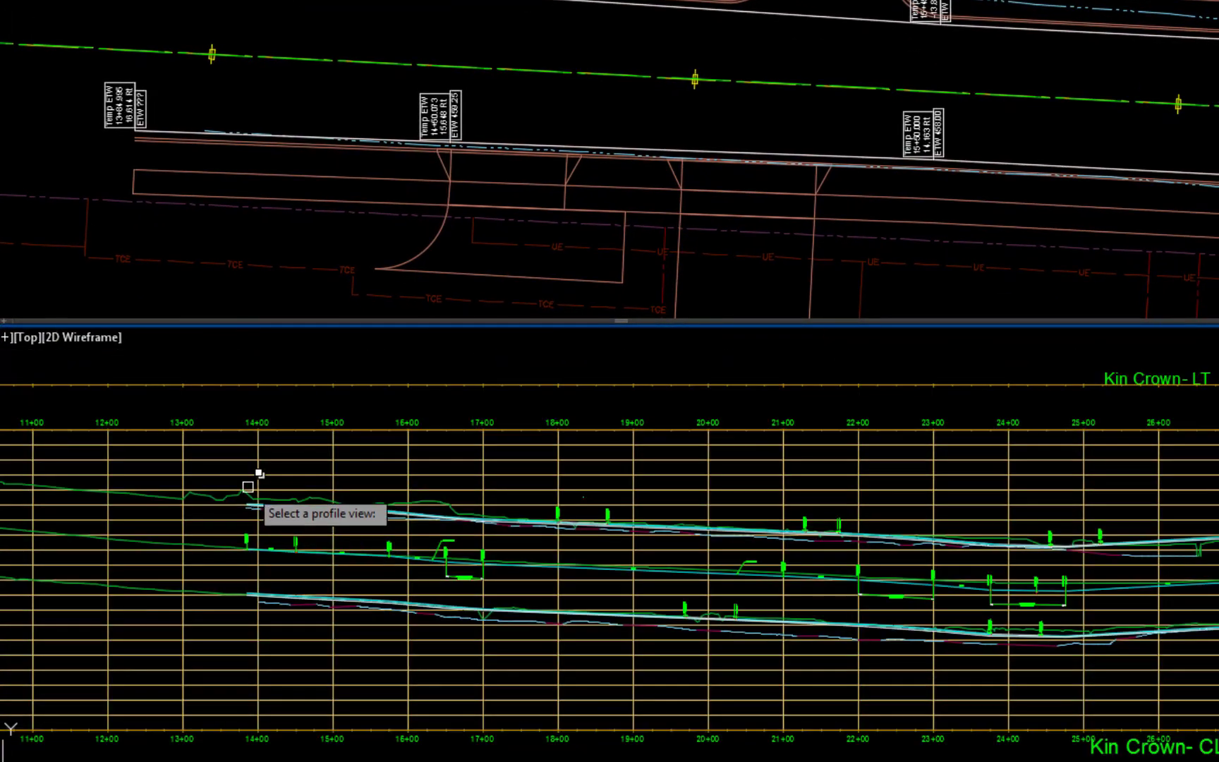
click(287, 382)
scroll(286, 506, up, 6)
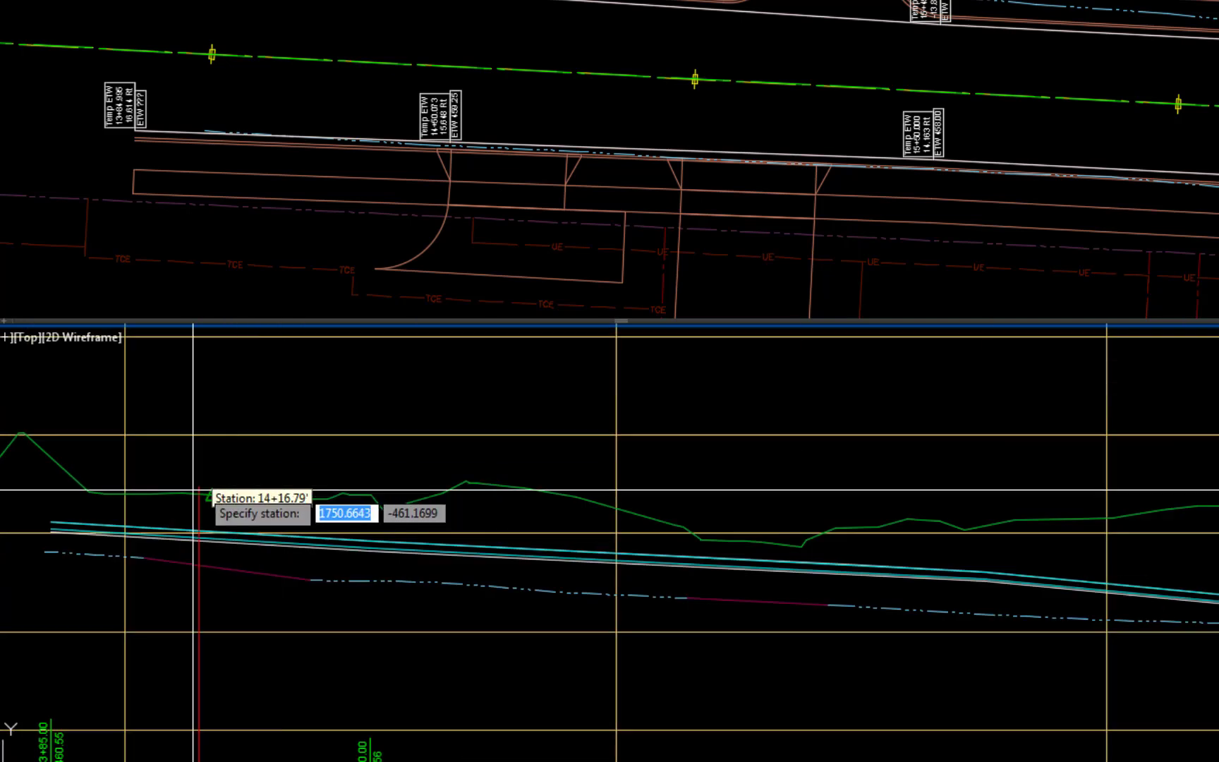
click(68, 518)
click(70, 516)
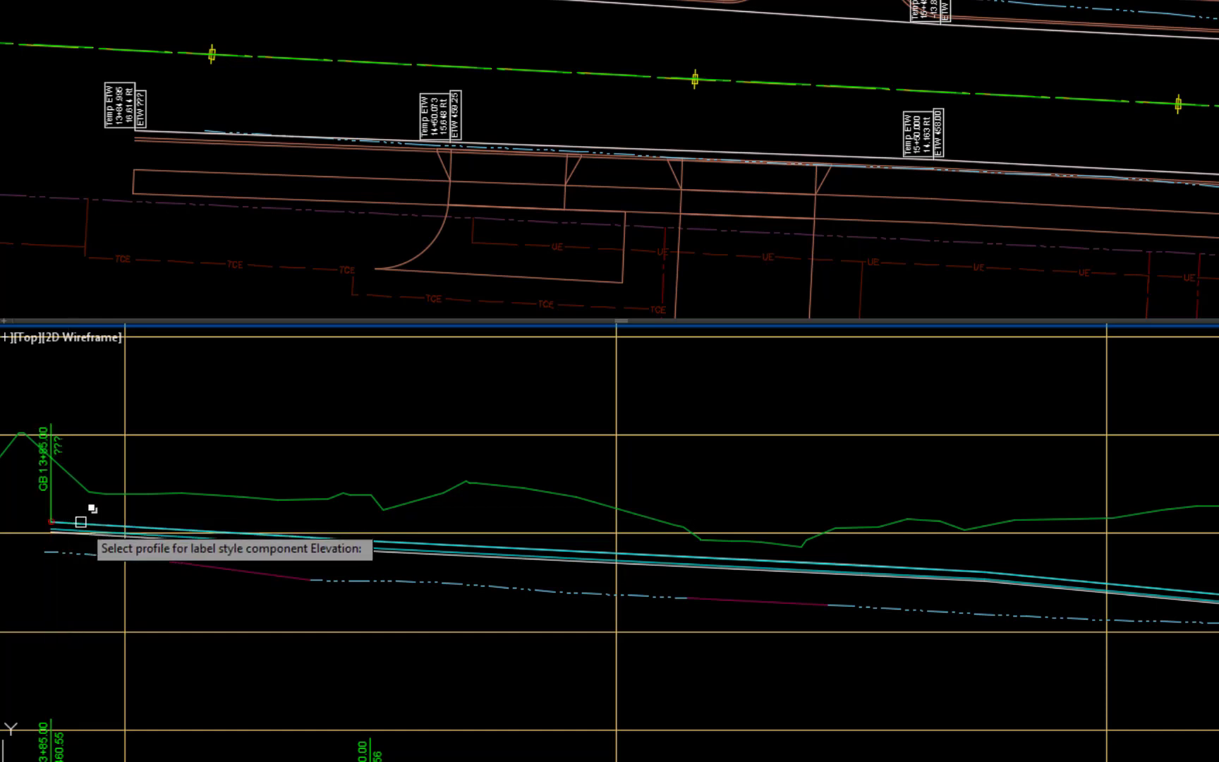
click(80, 521)
click(127, 622)
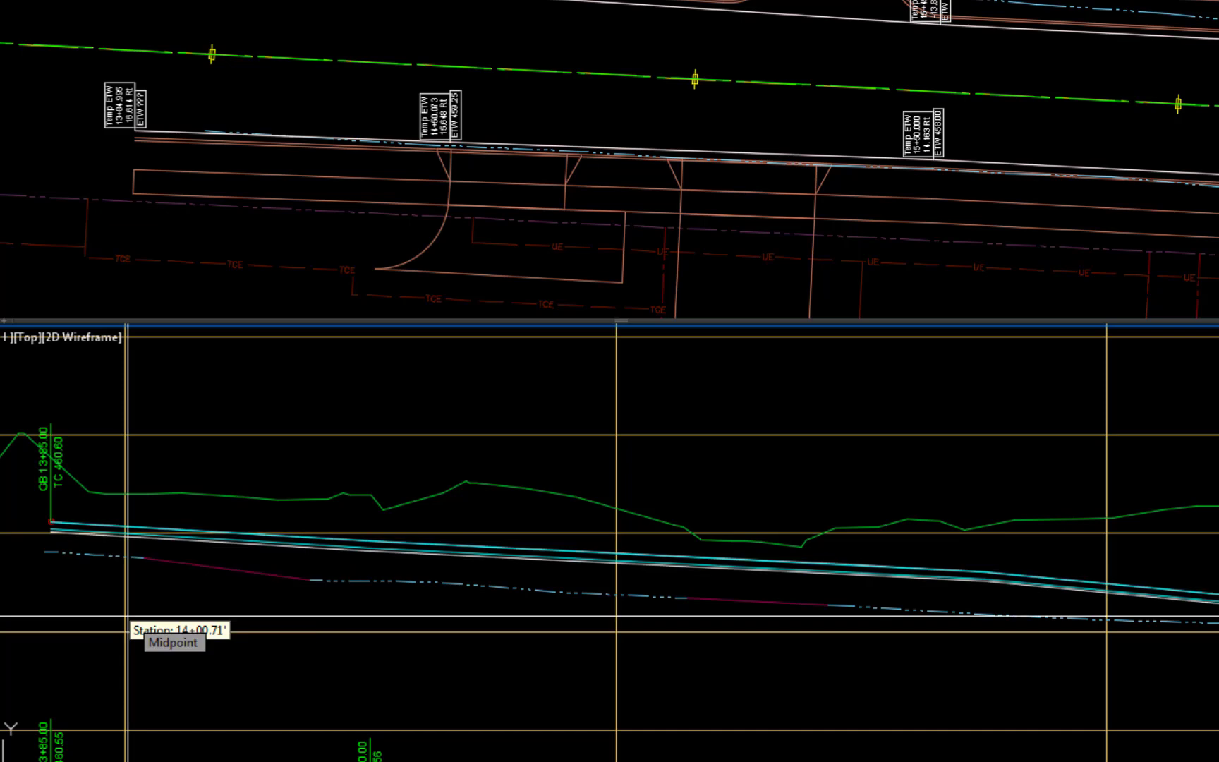
- Add grade break labels on the left top-of-curb profile at stations 14+50.00 and 15+50.00
click(394, 542)
click(395, 542)
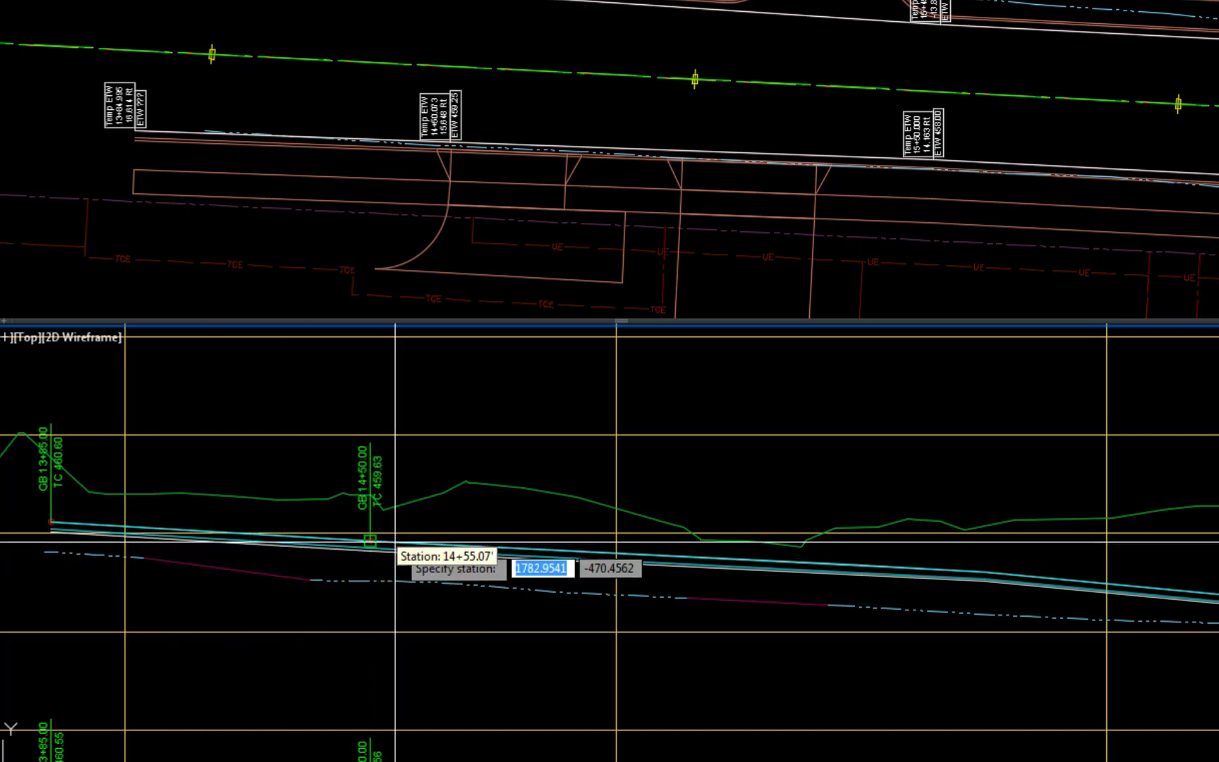
click(861, 564)
click(861, 564)
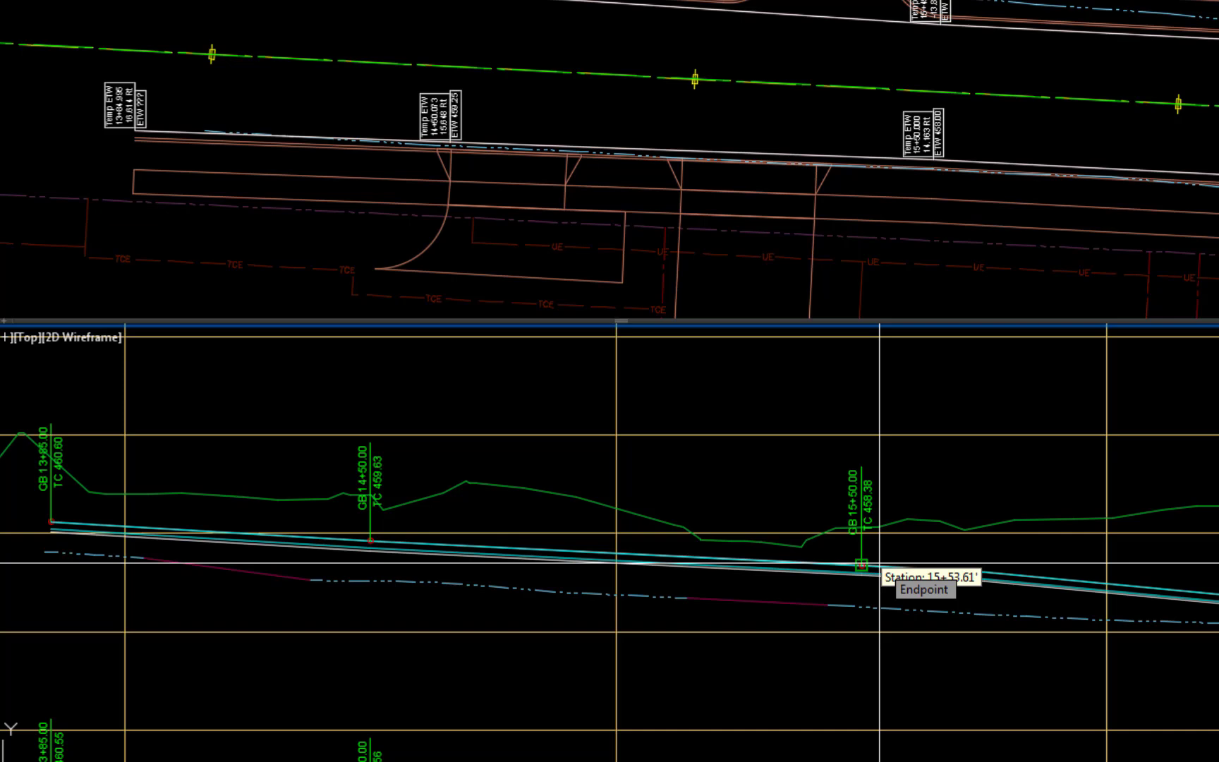
- Add a grade break label on the left top-of-curb profile at station 36+10.00, beyond the 35+15.57 curb return
click(1003, 115)
scroll(1003, 115, down, 6)
middle_drag(576, 113, 21, 113)
middle_drag(949, 203, 19, 145)
middle_drag(1072, 187, 427, 196)
scroll(431, 189, up, 3)
click(774, 485)
scroll(775, 484, down, 4)
mouse_move(1149, 555)
middle_down()
mouse_move(1118, 544)
mouse_move(10, 509)
middle_up()
middle_drag(1131, 560, 330, 550)
scroll(411, 509, up, 4)
mouse_move(410, 483)
middle_down()
mouse_move(566, 717)
mouse_move(777, 761)
mouse_move(946, 761)
middle_up()
click(721, 558)
click(721, 558)
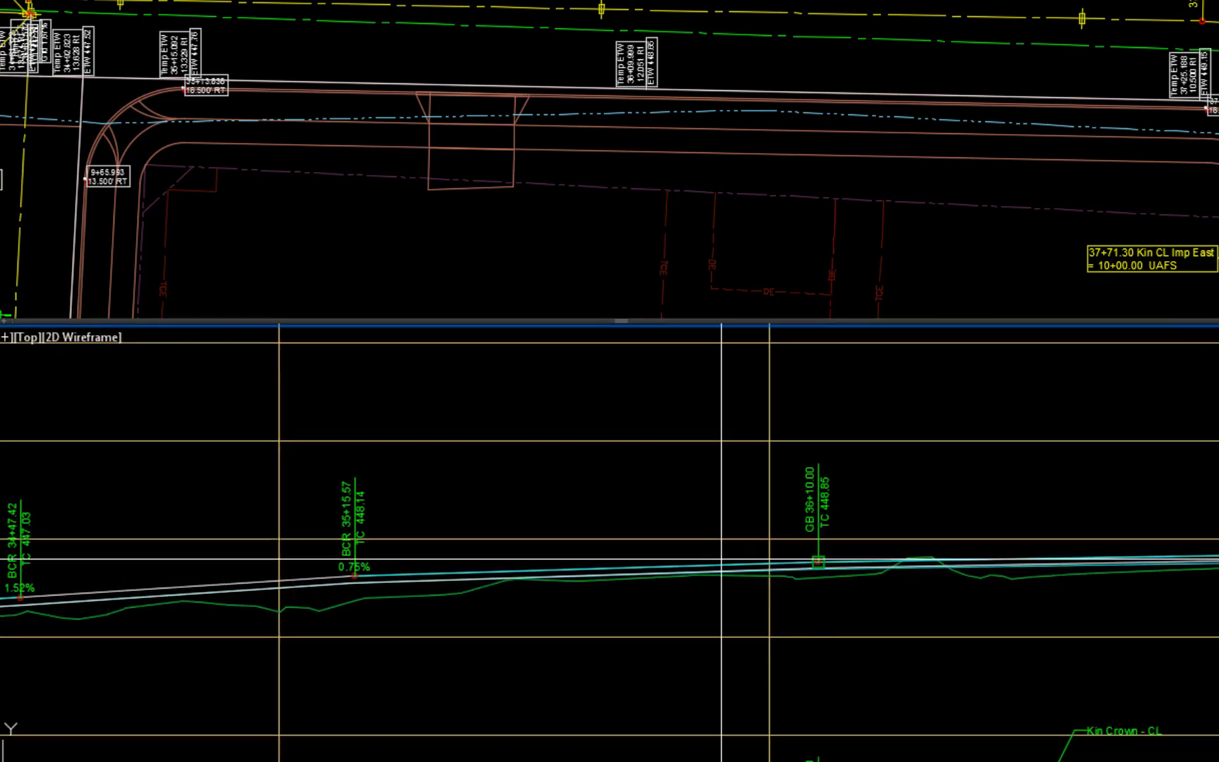
- Add a grade break label at the next grade break beyond 36+10.00 on the left top-of-curb profile
scroll(1026, 643, down, 2)
middle_drag(1027, 643, 482, 612)
scroll(721, 596, up, 2)
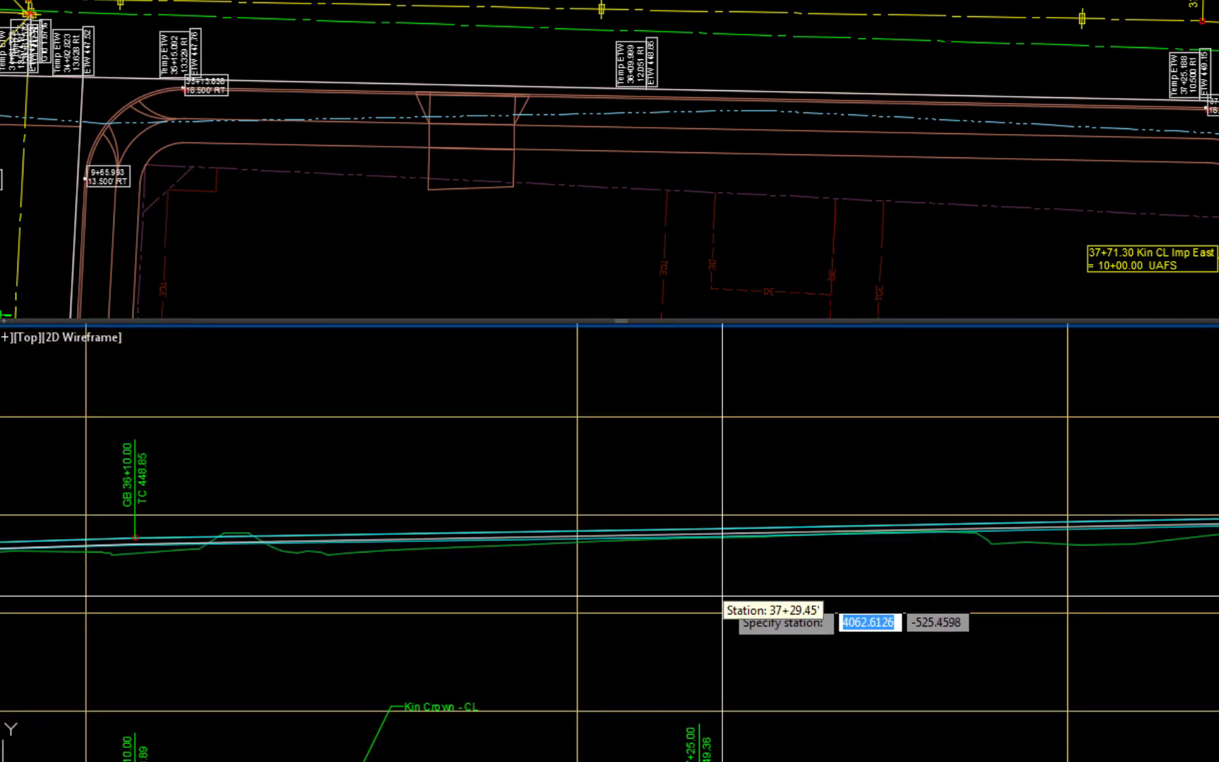
scroll(722, 596, up, 1)
click(793, 482)
click(791, 486)
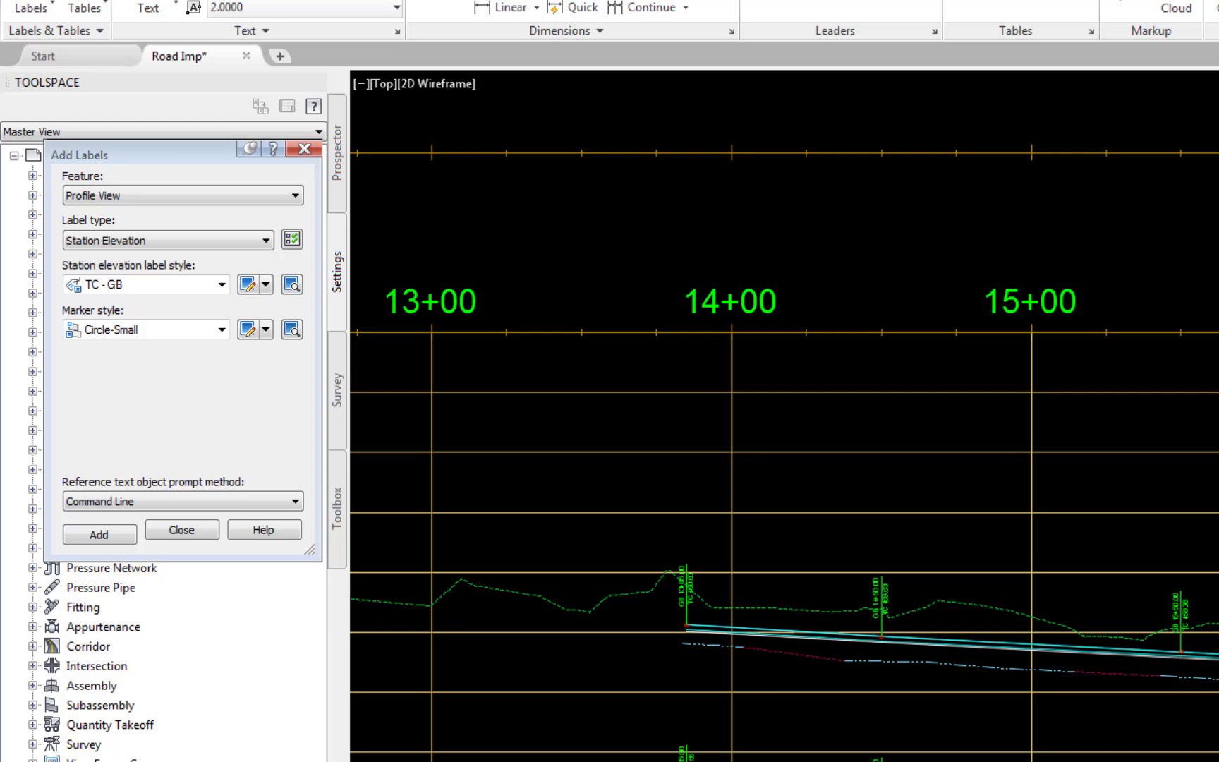
- Set the station elevation label style to Grade and the marker style to none
click(212, 284)
click(177, 348)
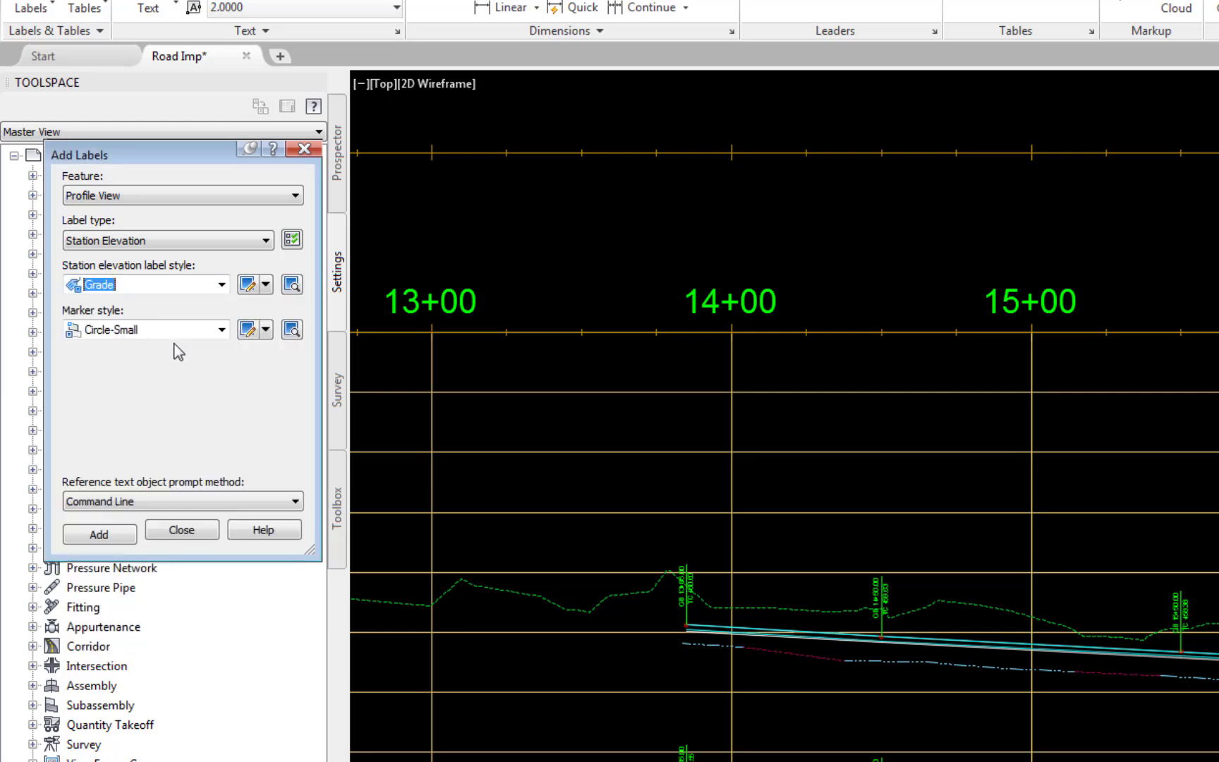
click(222, 330)
click(105, 348)
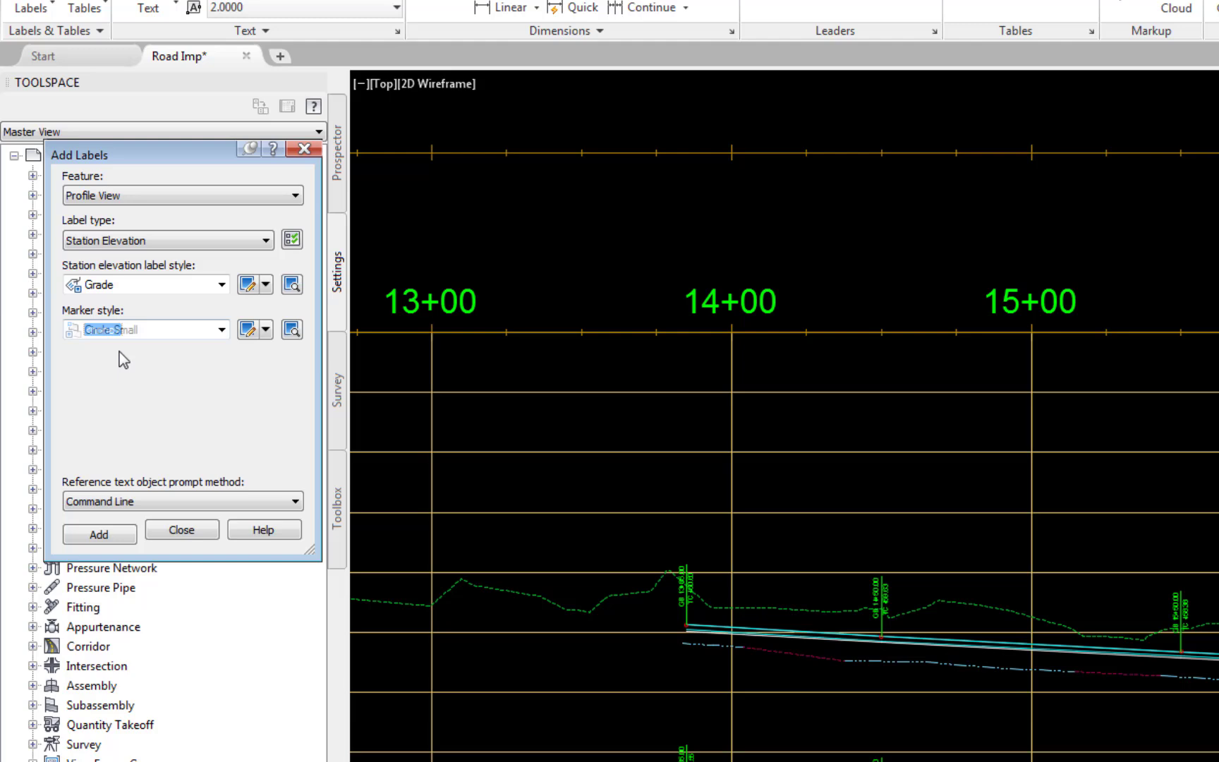
- Add a grade label on the left top-of-curb profile between the grade breaks at 13+85.00 and 14+50.00
click(99, 533)
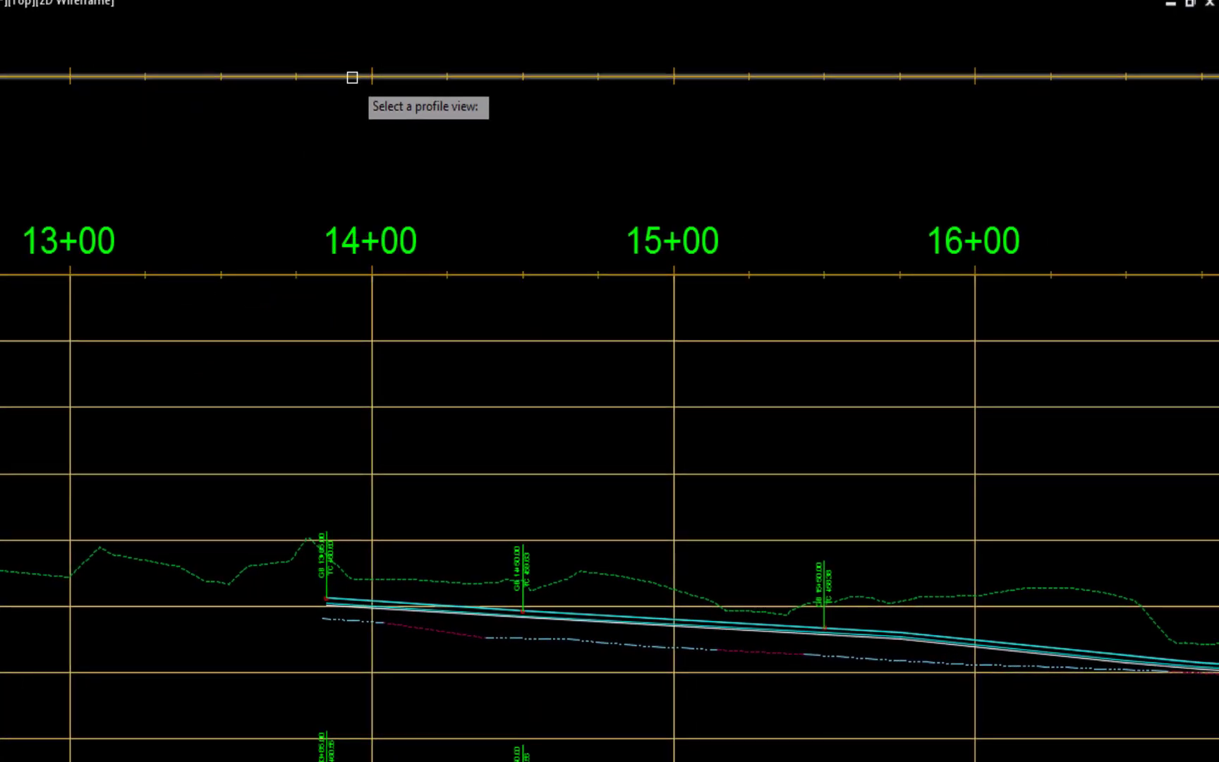
click(351, 77)
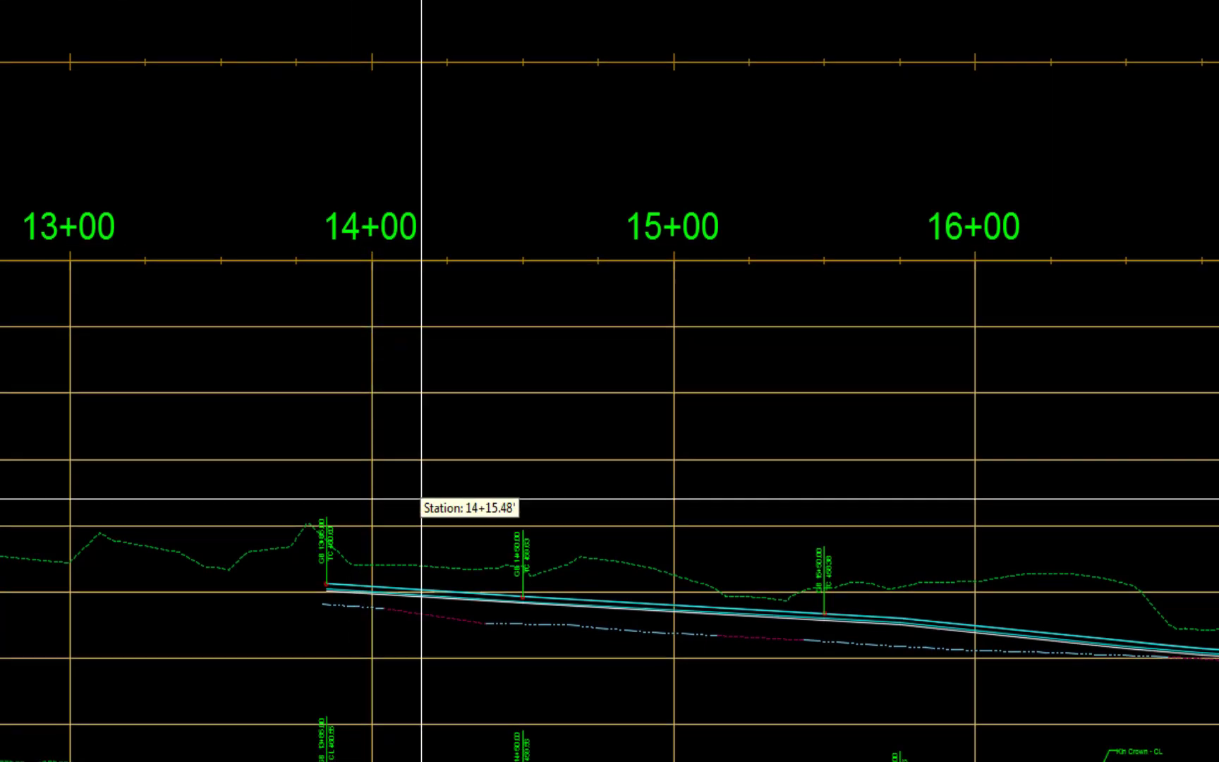
scroll(416, 494, up, 5)
click(397, 403)
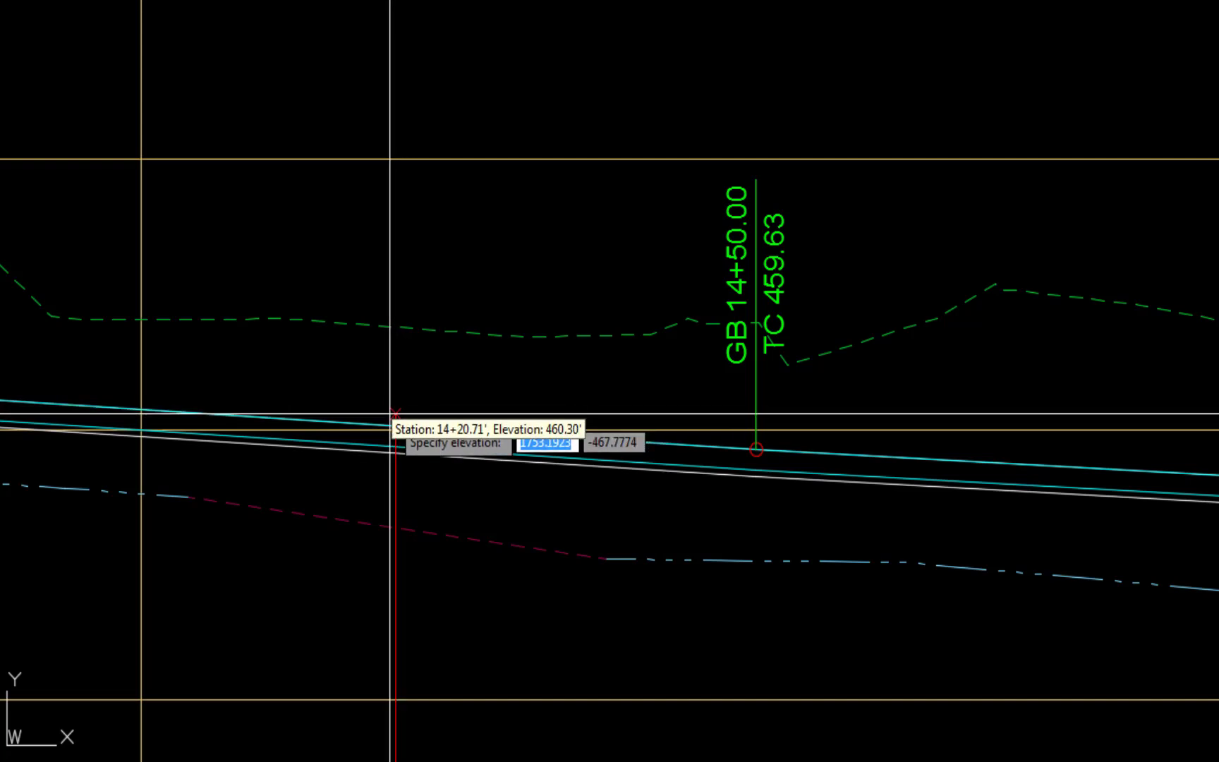
click(390, 413)
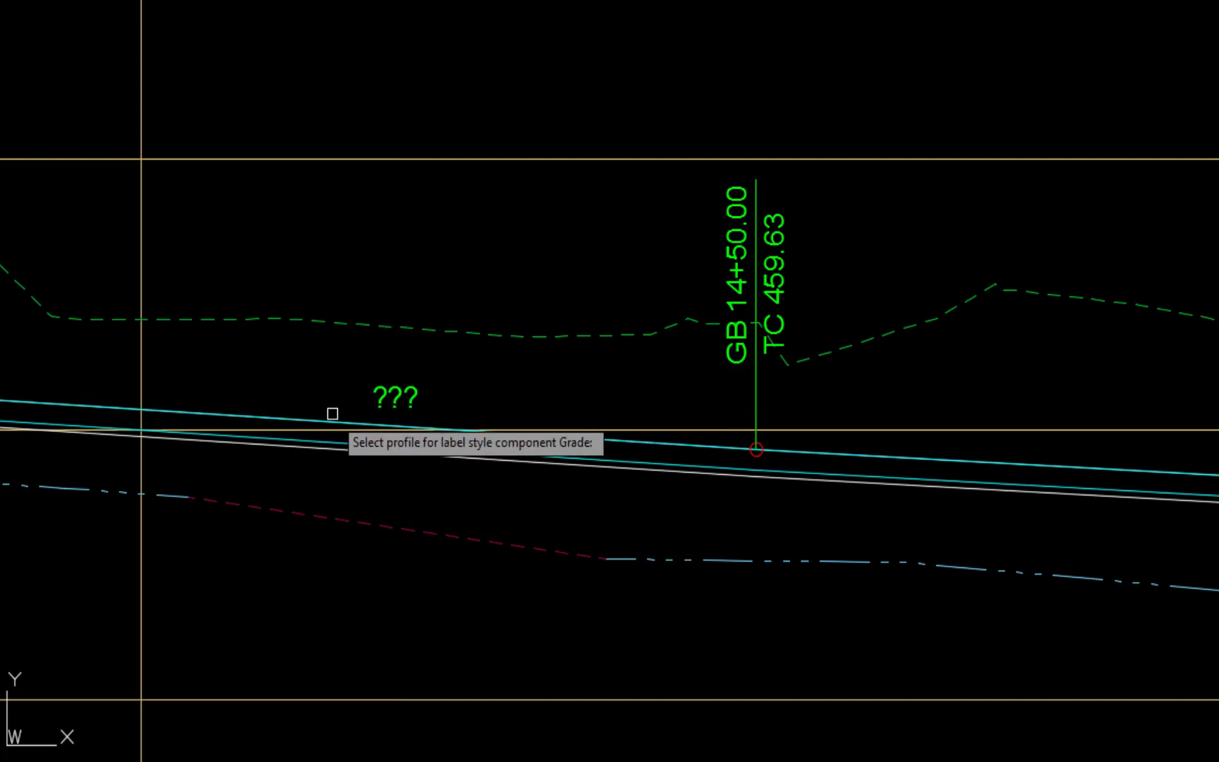
click(274, 410)
click(314, 525)
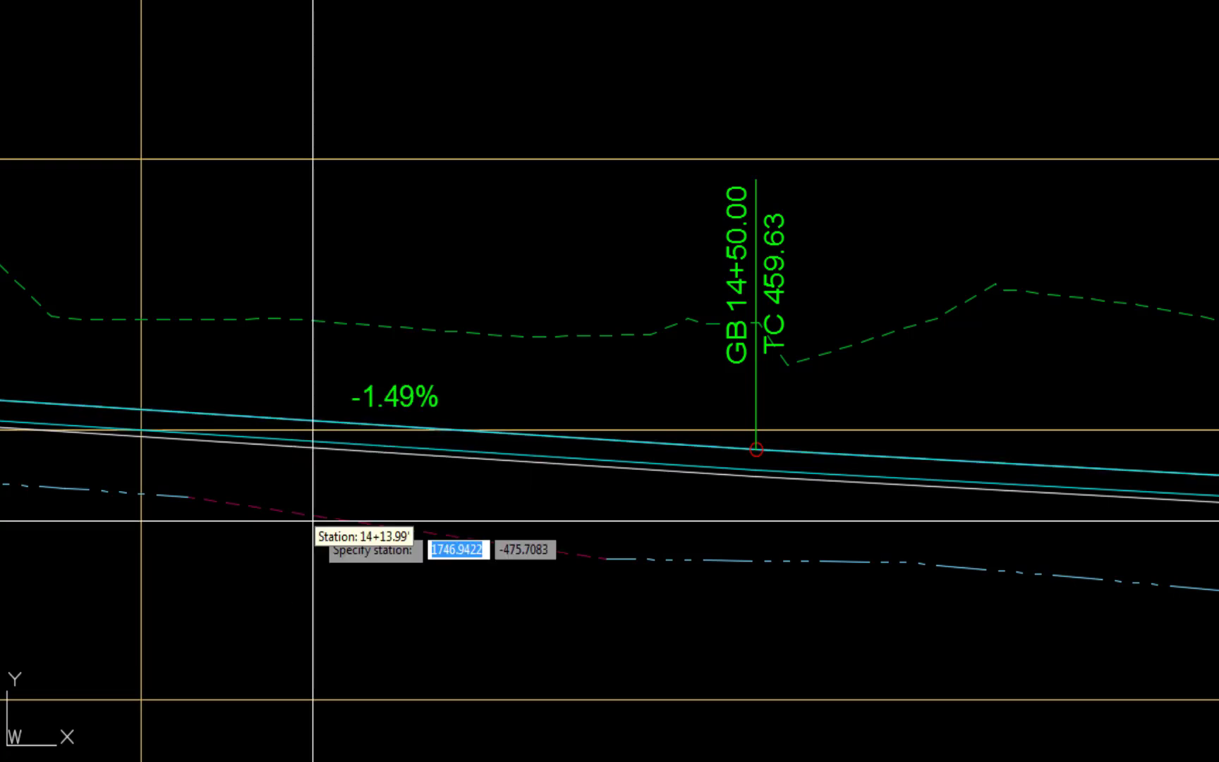
- Add a grade label on the left top-of-curb profile between the grade breaks at 14+50.00 and 15+50.00
scroll(331, 505, down, 2)
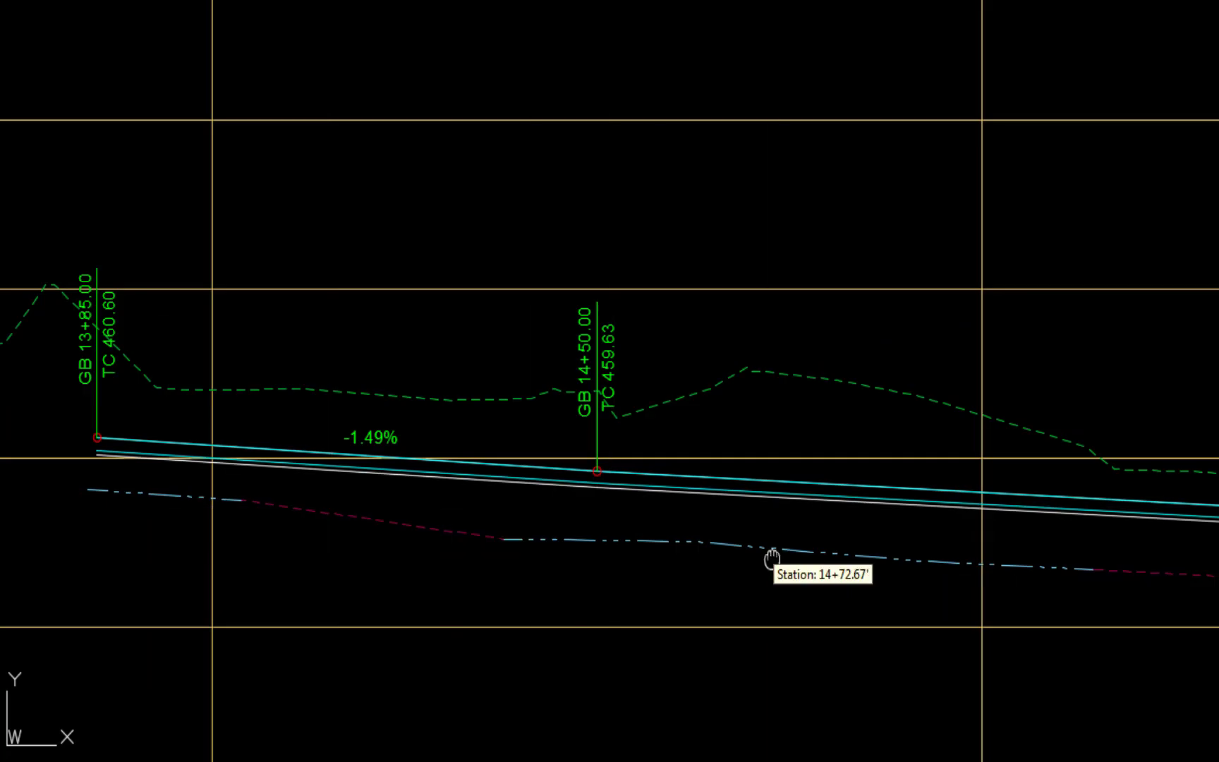
middle_drag(771, 560, 242, 488)
click(472, 414)
click(472, 413)
- Add grade labels on the left top-of-curb profile between the curb return at 35+15.57 and the grade break at 37+25.00
scroll(594, 461, down, 4)
middle_drag(1075, 513, 163, 341)
middle_drag(1152, 453, 98, 430)
middle_drag(1198, 416, 775, 443)
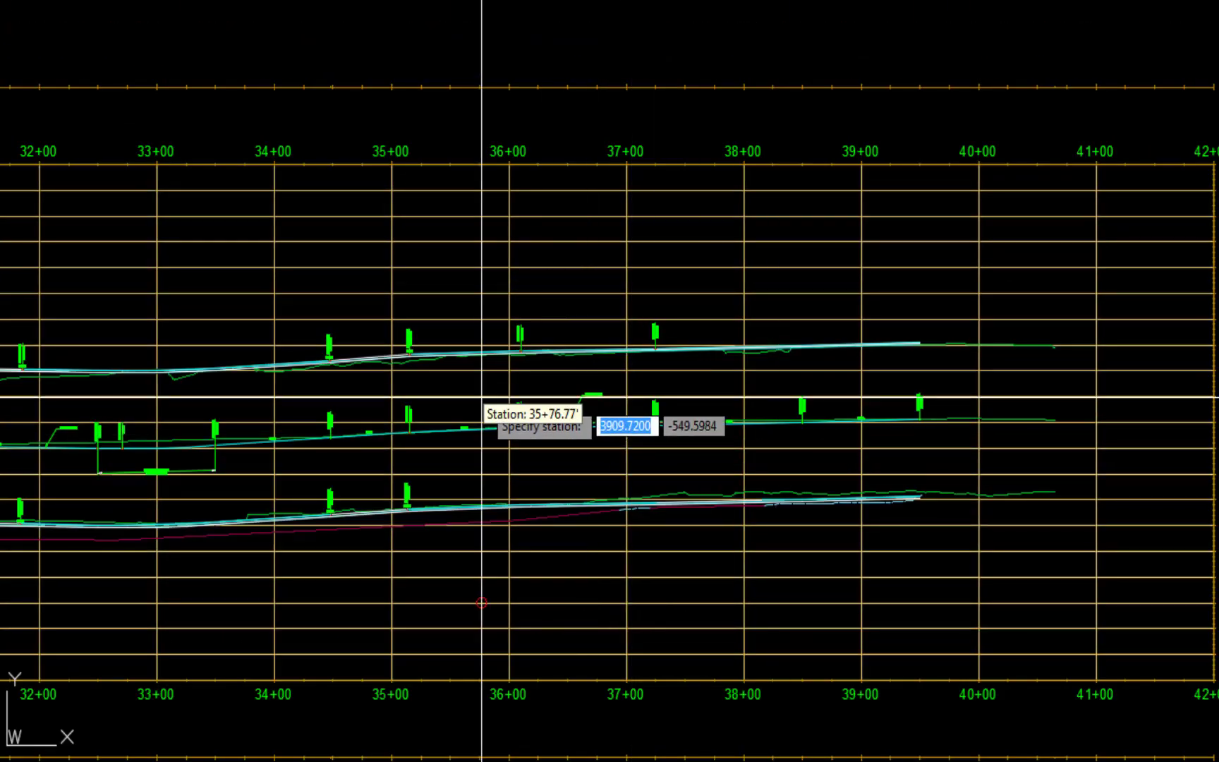
scroll(446, 301, up, 5)
middle_drag(1052, 364, 323, 437)
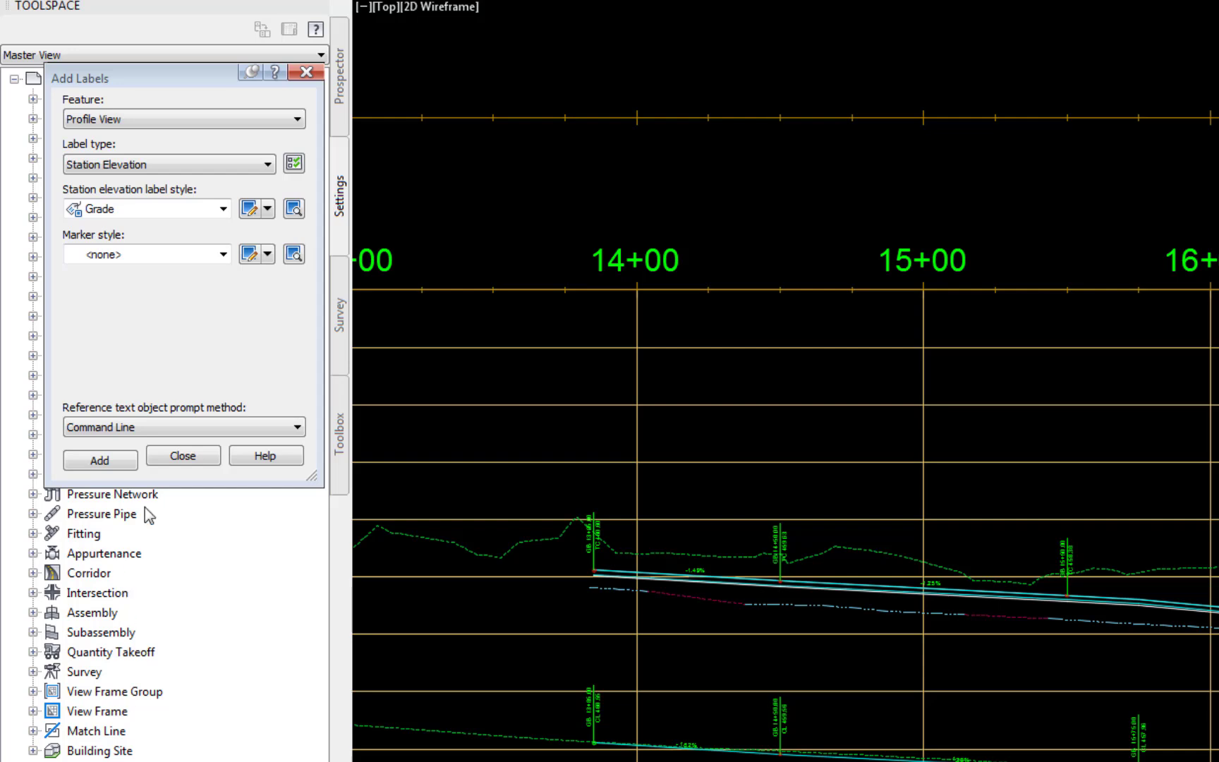
- Add a station elevation label in the style Name TC Varies CL Profile above the left top-of-curb profile near station 14+70
click(224, 209)
click(208, 385)
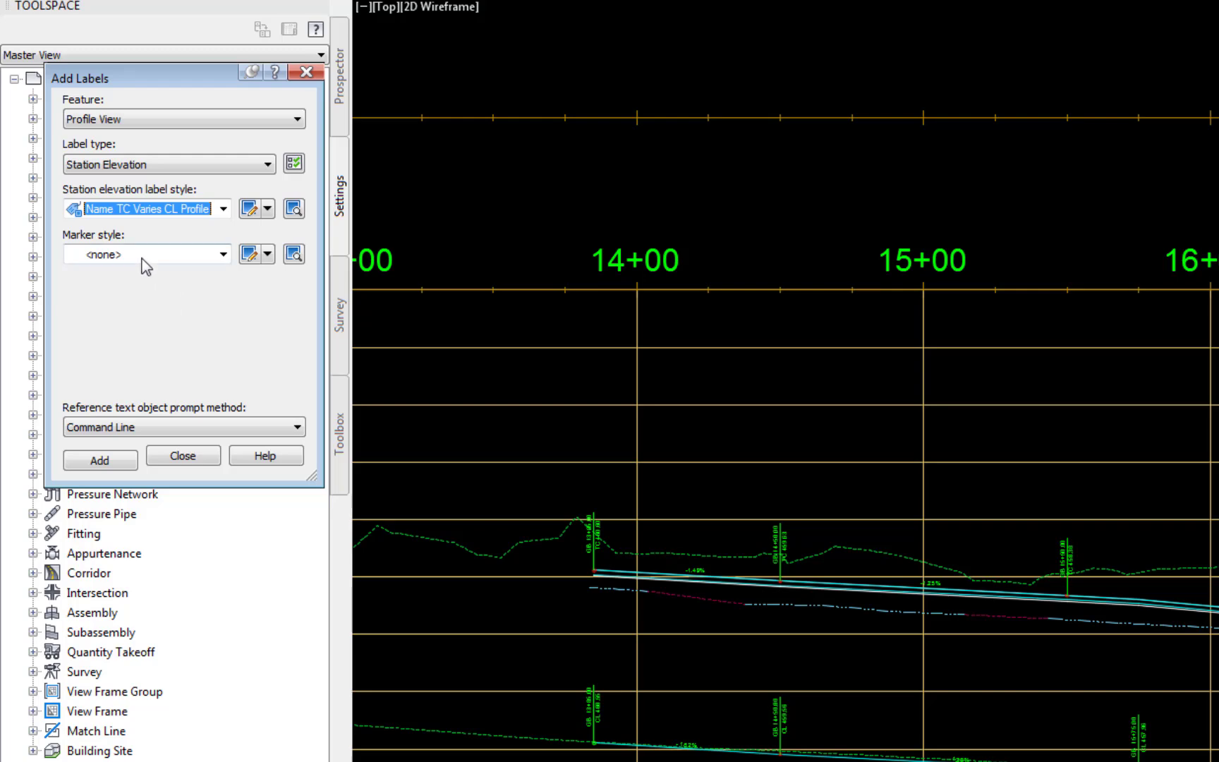
click(101, 460)
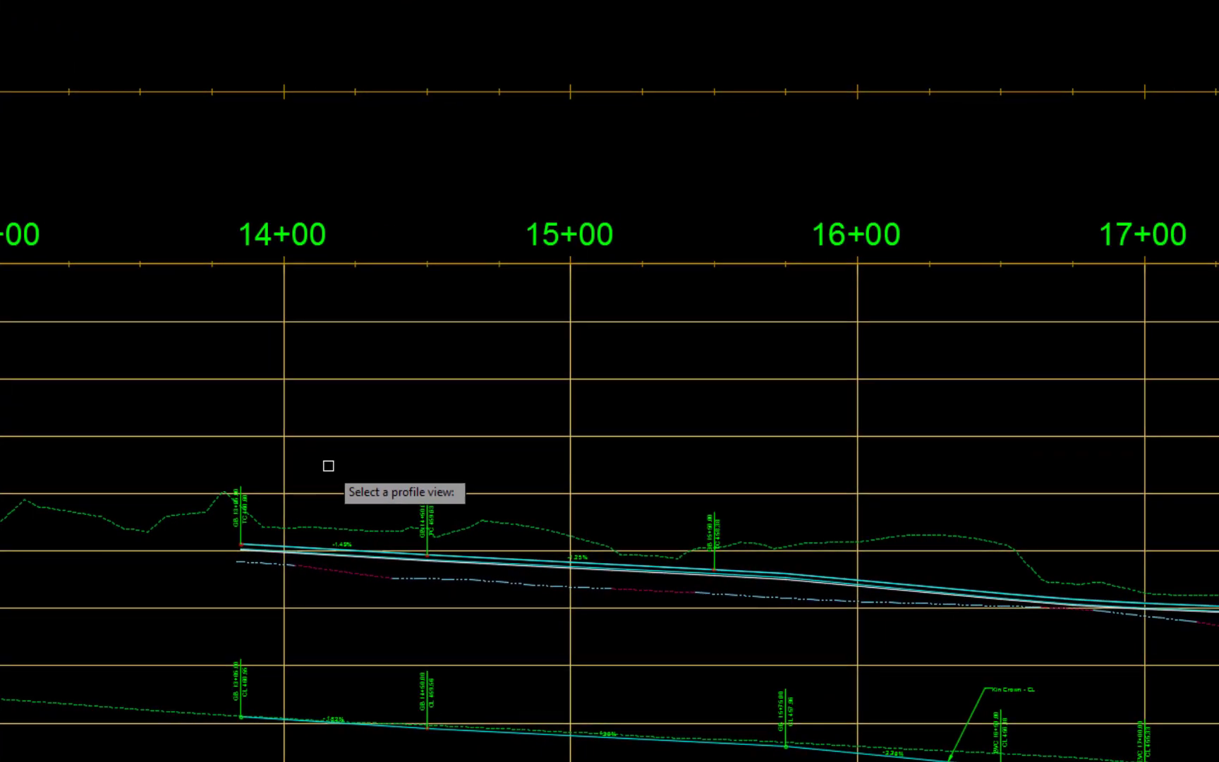
click(348, 434)
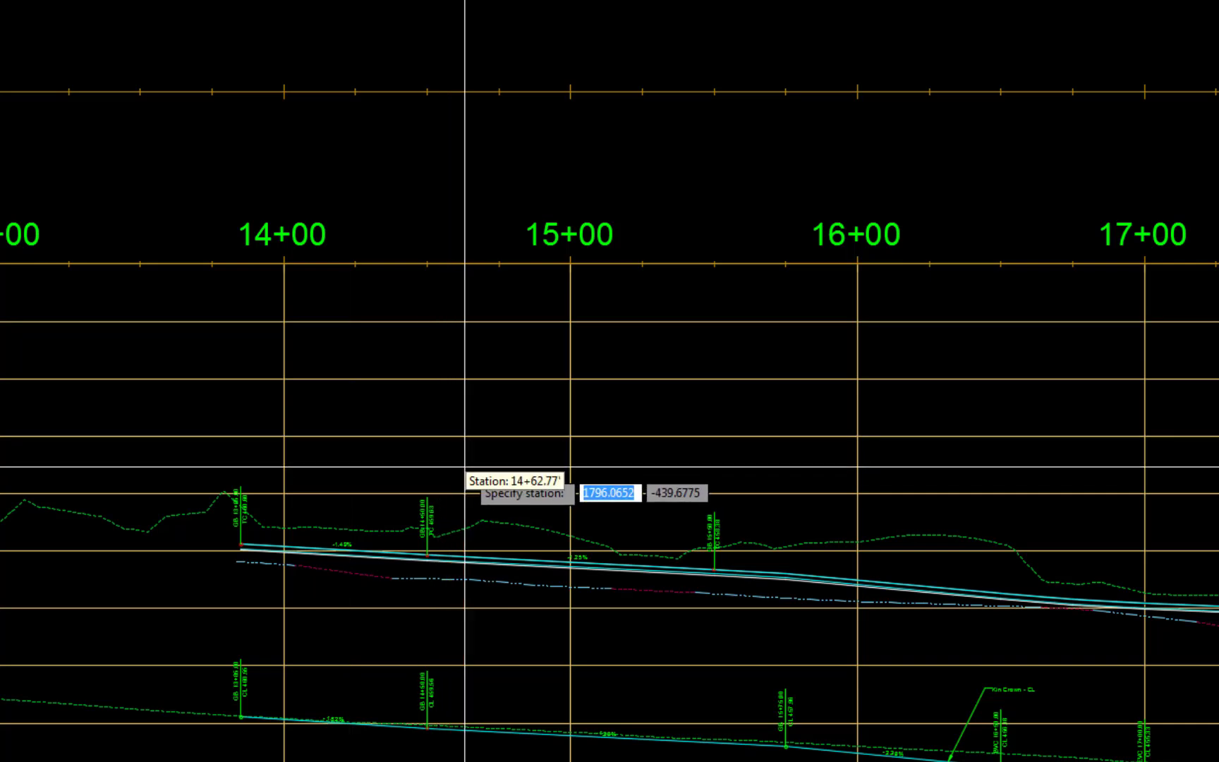
click(481, 468)
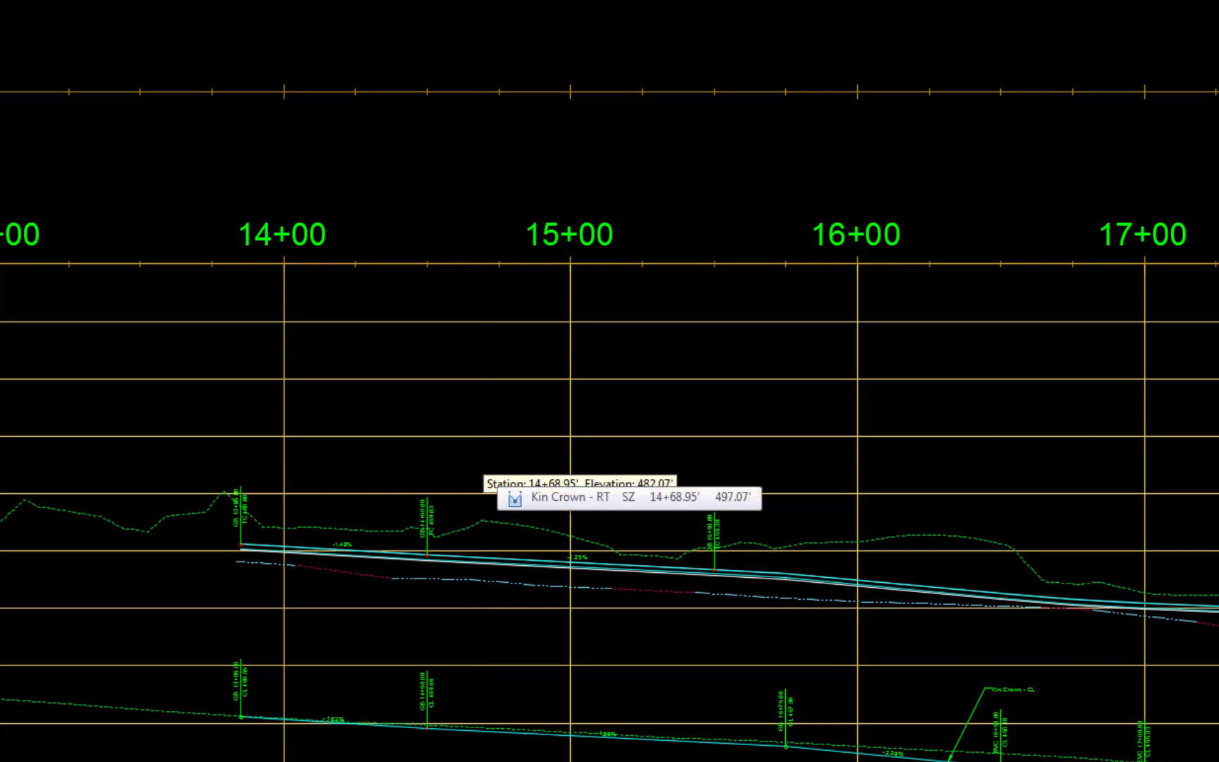
click(481, 469)
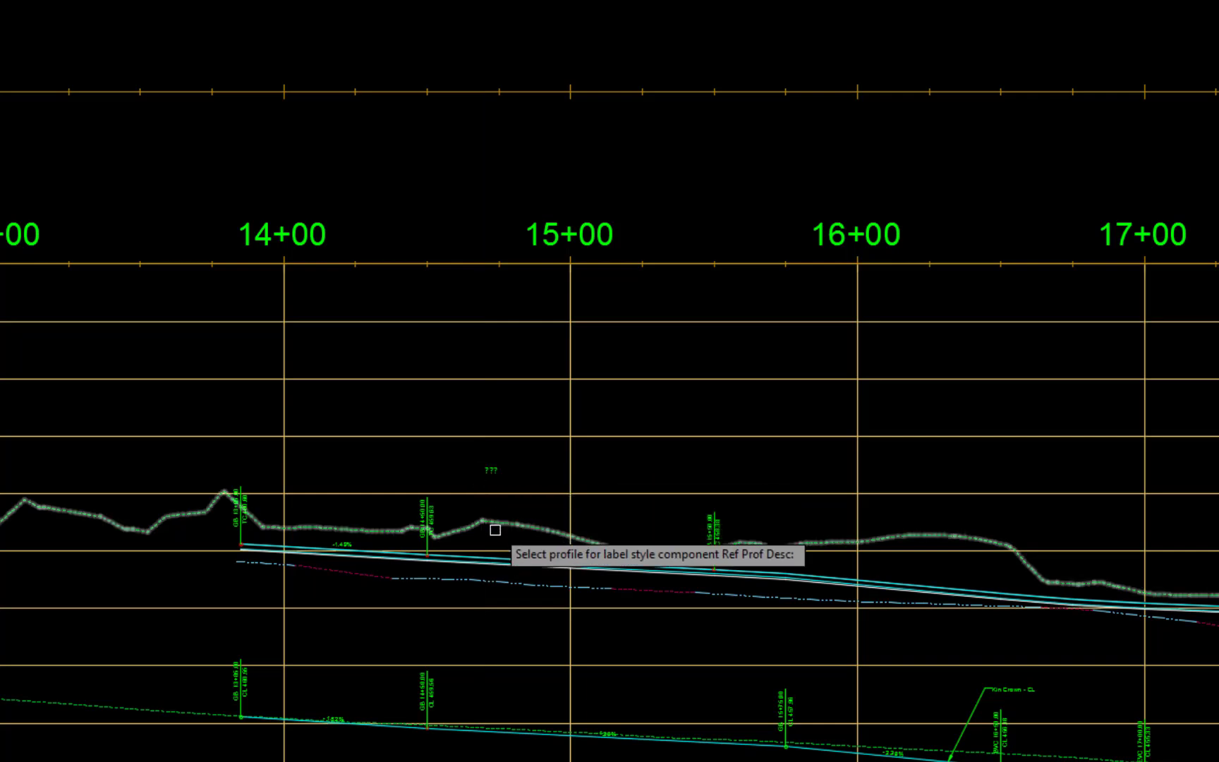
click(515, 560)
click(547, 632)
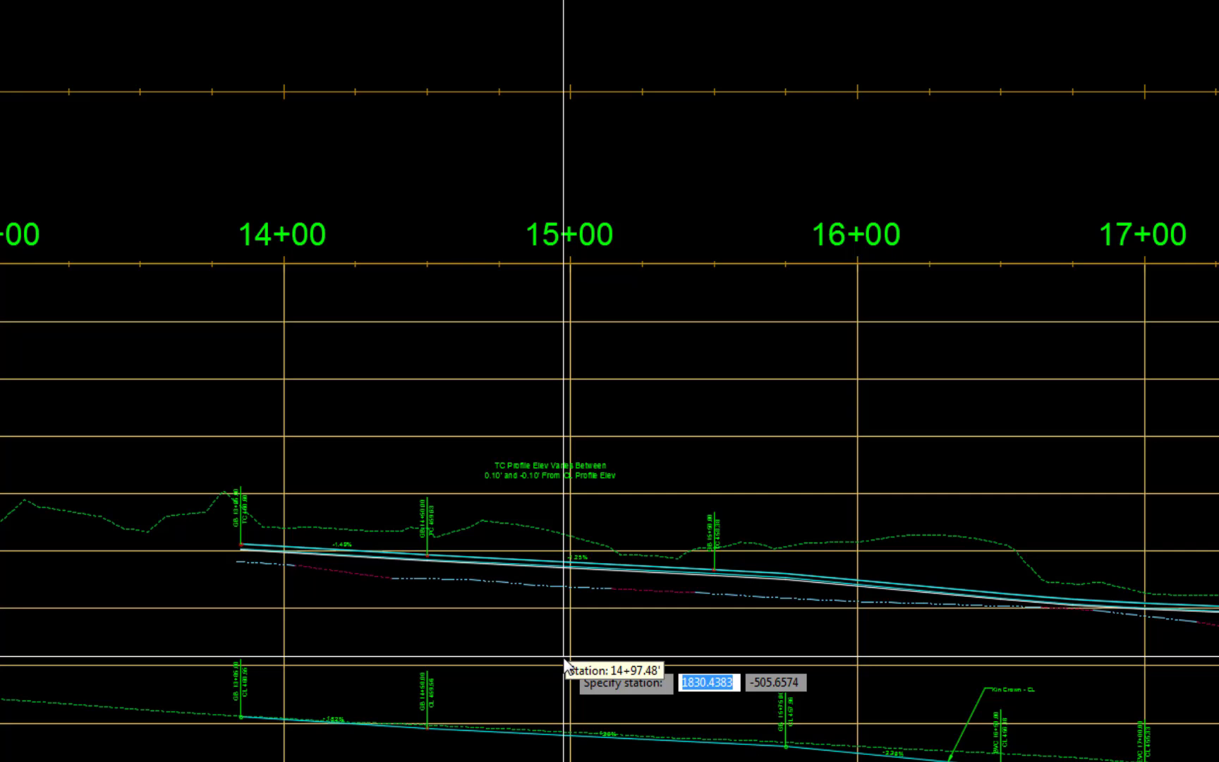
- Add another Name TC Varies CL Profile label above the left top-of-curb profile near station 36+25
scroll(563, 652, down, 4)
middle_drag(1121, 683, 334, 646)
scroll(680, 553, up, 8)
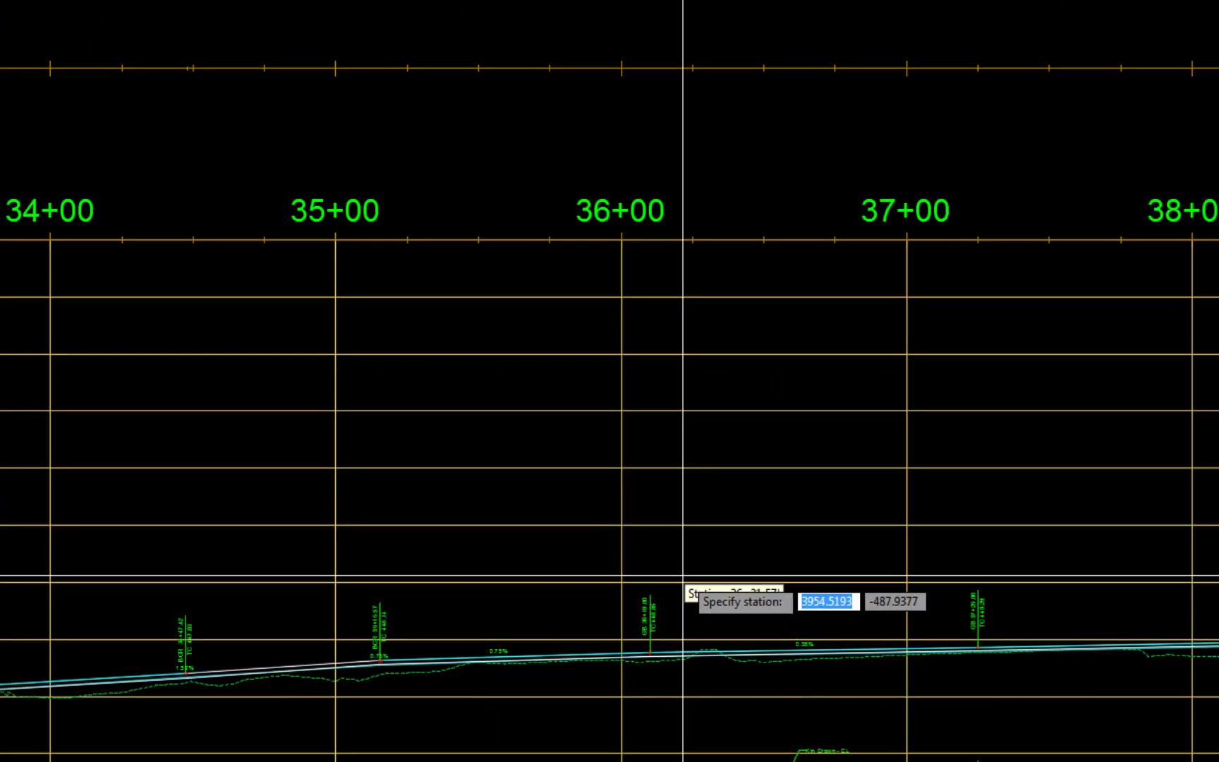
click(693, 557)
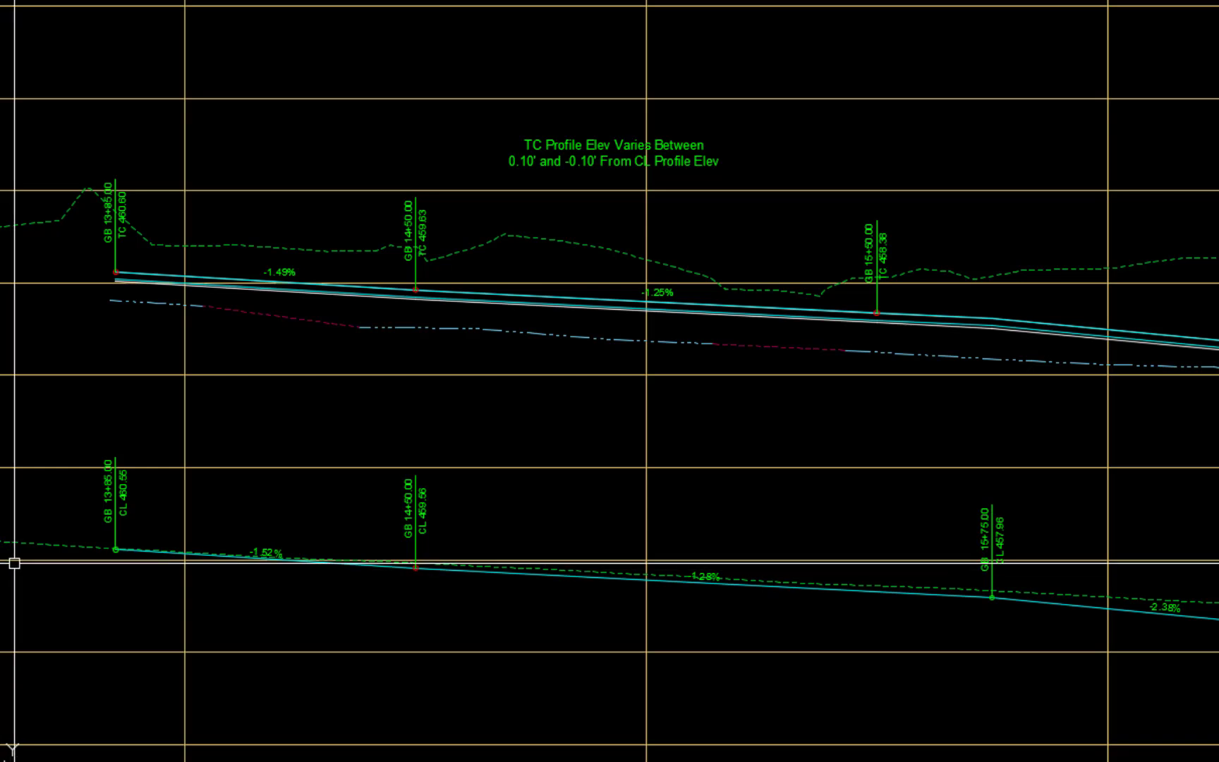
- Open the label text of the profile variation note near 14+70 for editing and set its first offset to 0.05'
mouse_move(140, 488)
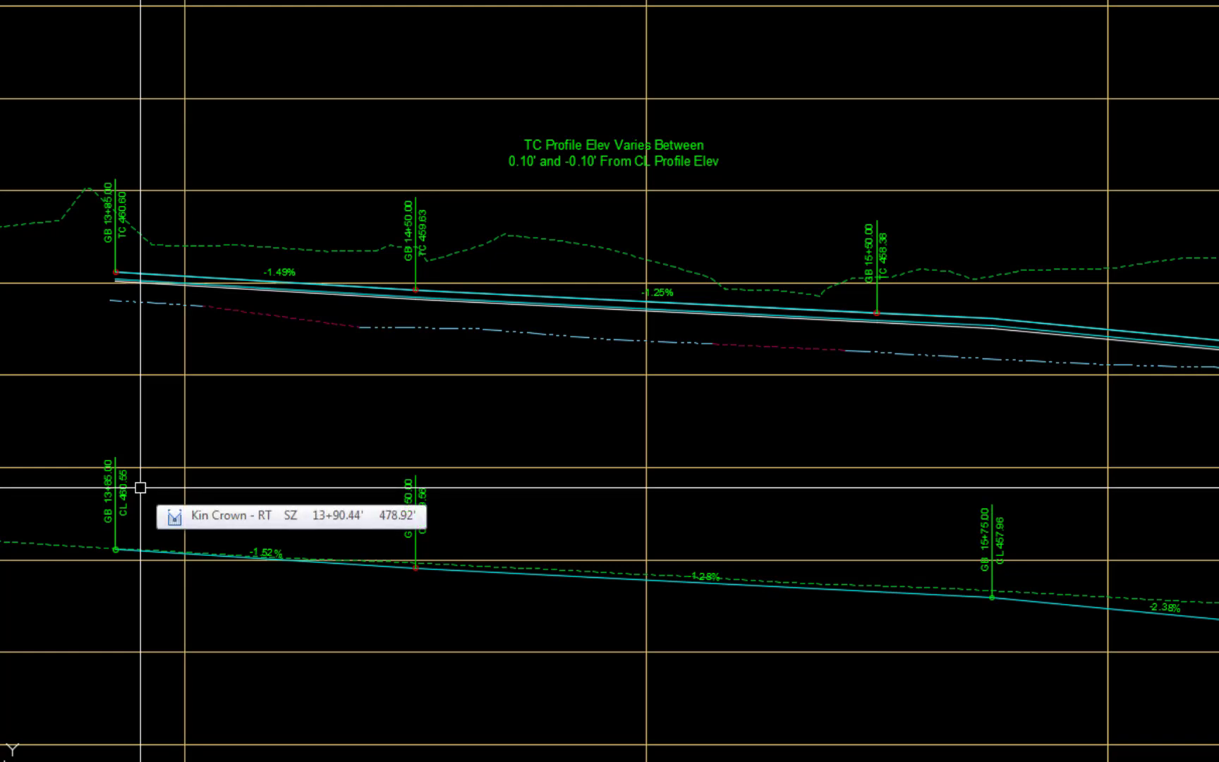
click(695, 153)
right_click(764, 148)
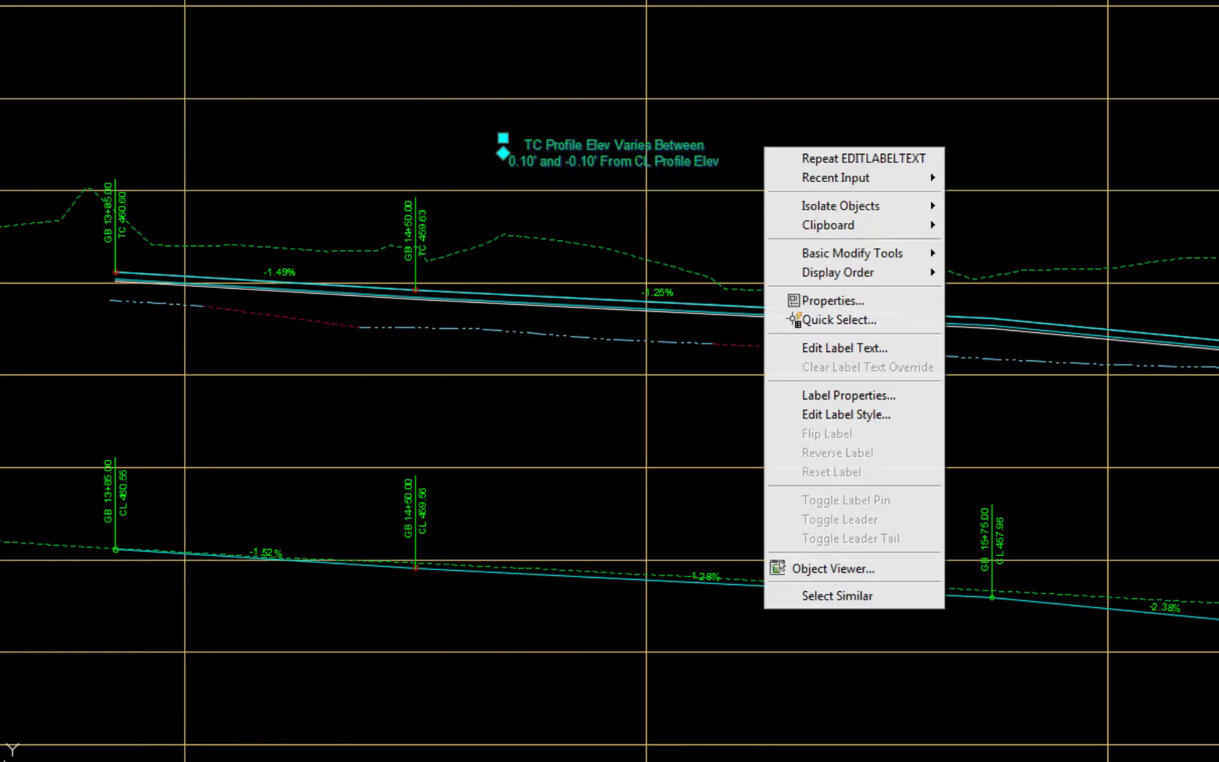
click(820, 346)
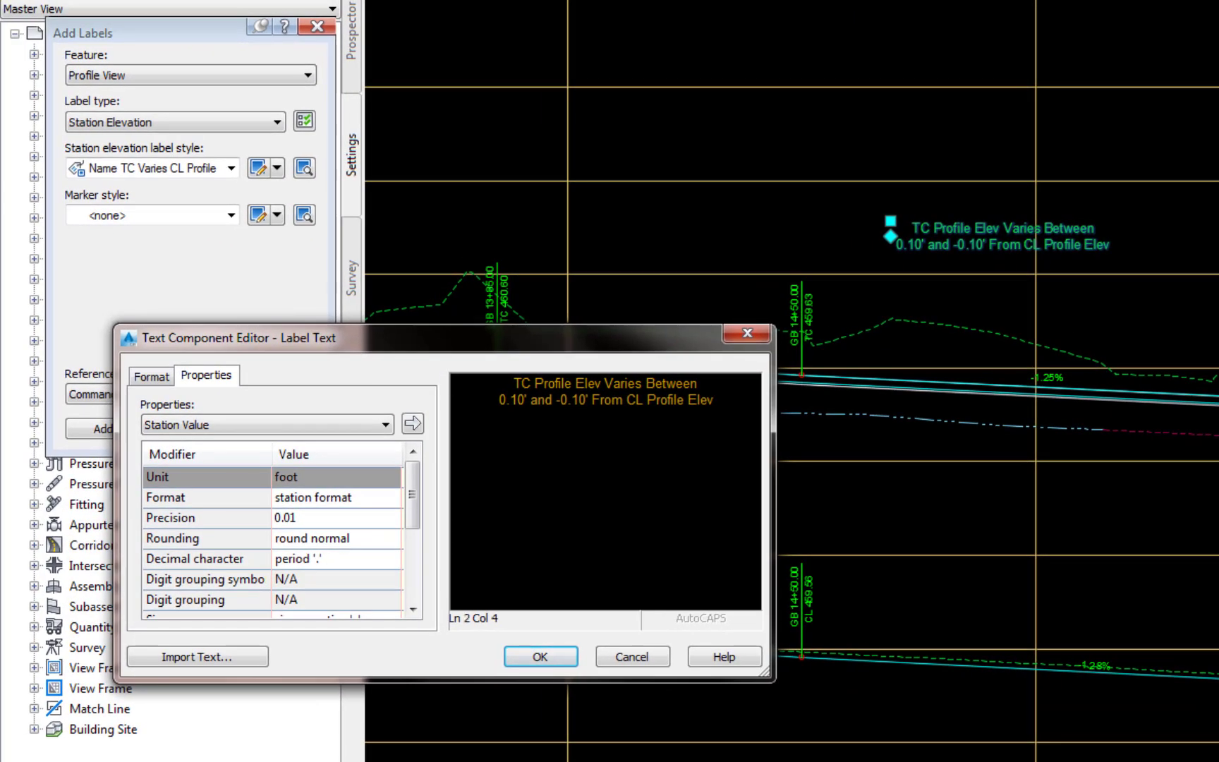
key(Left)
text(0)
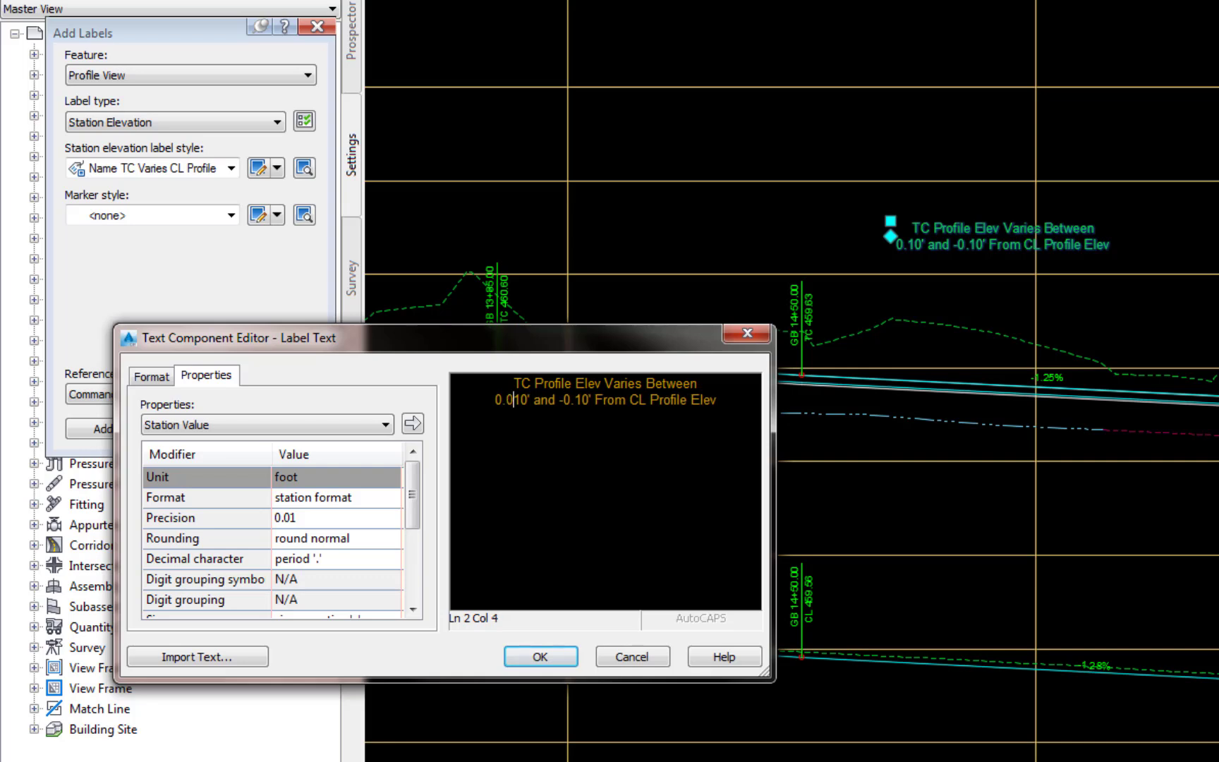
text(5)
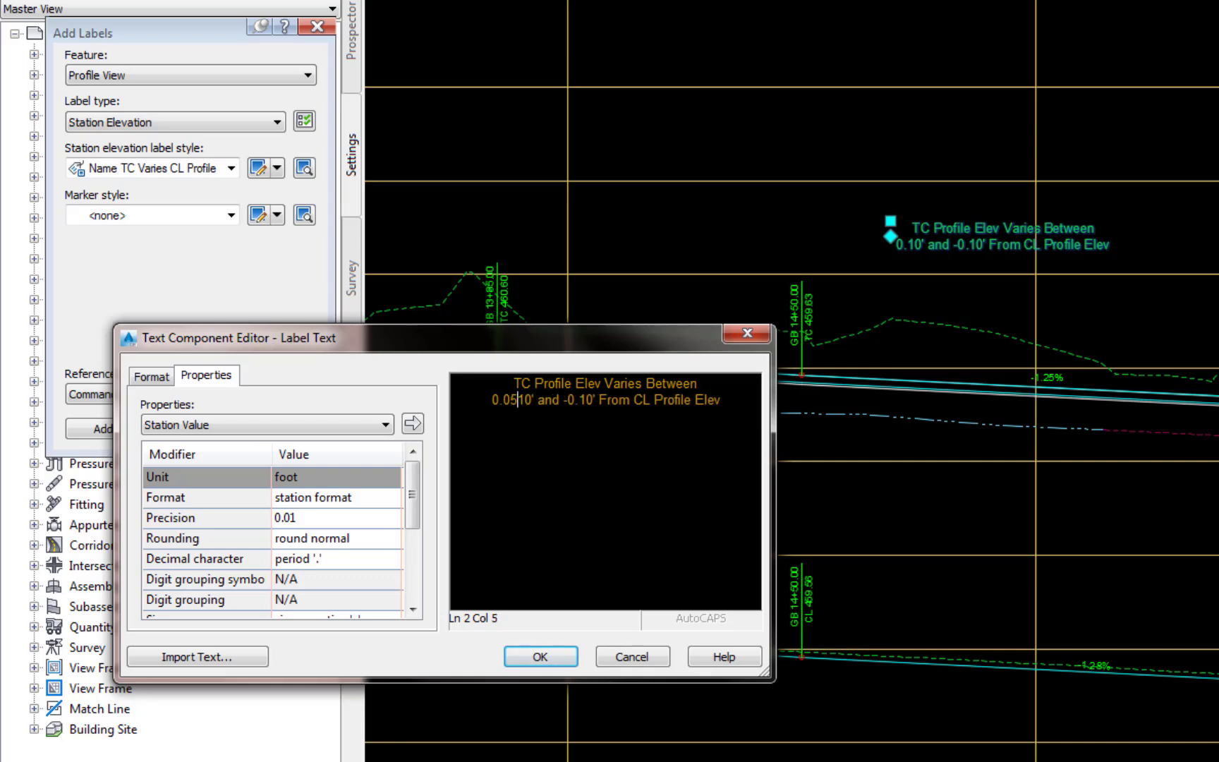
key(Delete)
key(Delete)
- Replace the note's second offset, -0.10', with 0.10
key(Right)
key(Right)
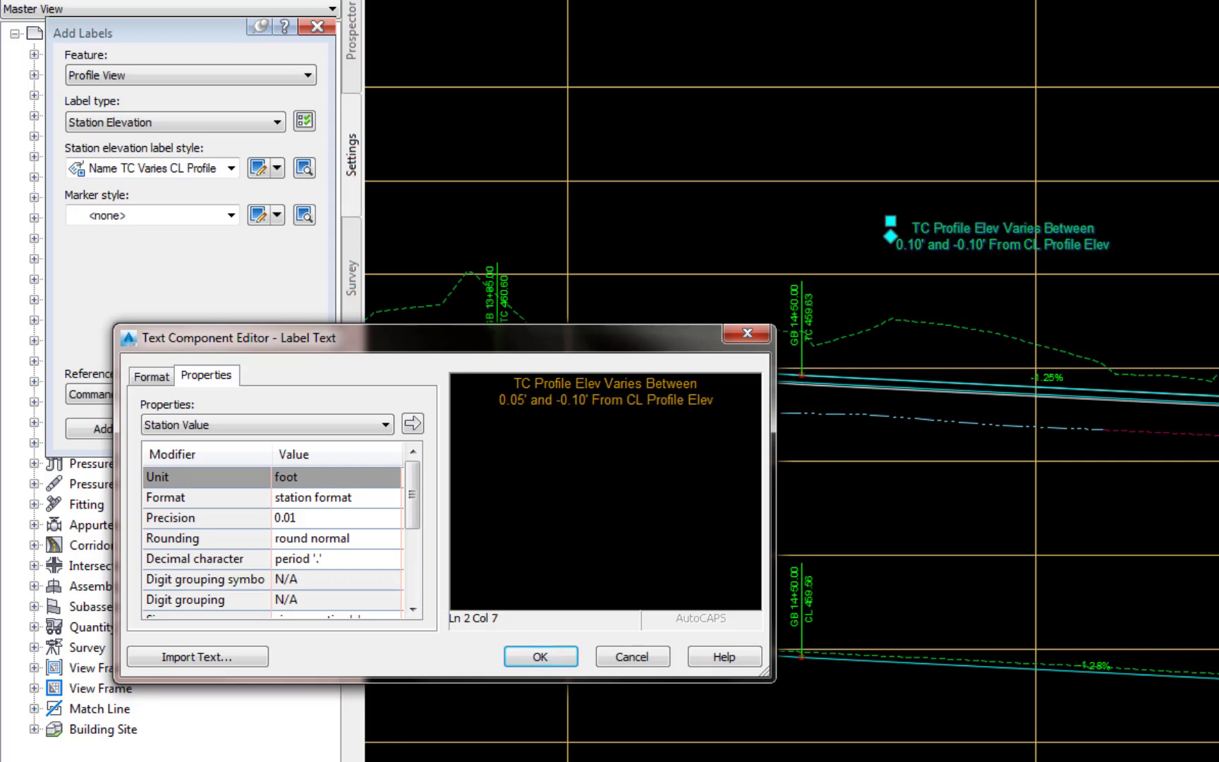
key(Right)
key(Right)
key(Right)
key(Right)
text(0.10)
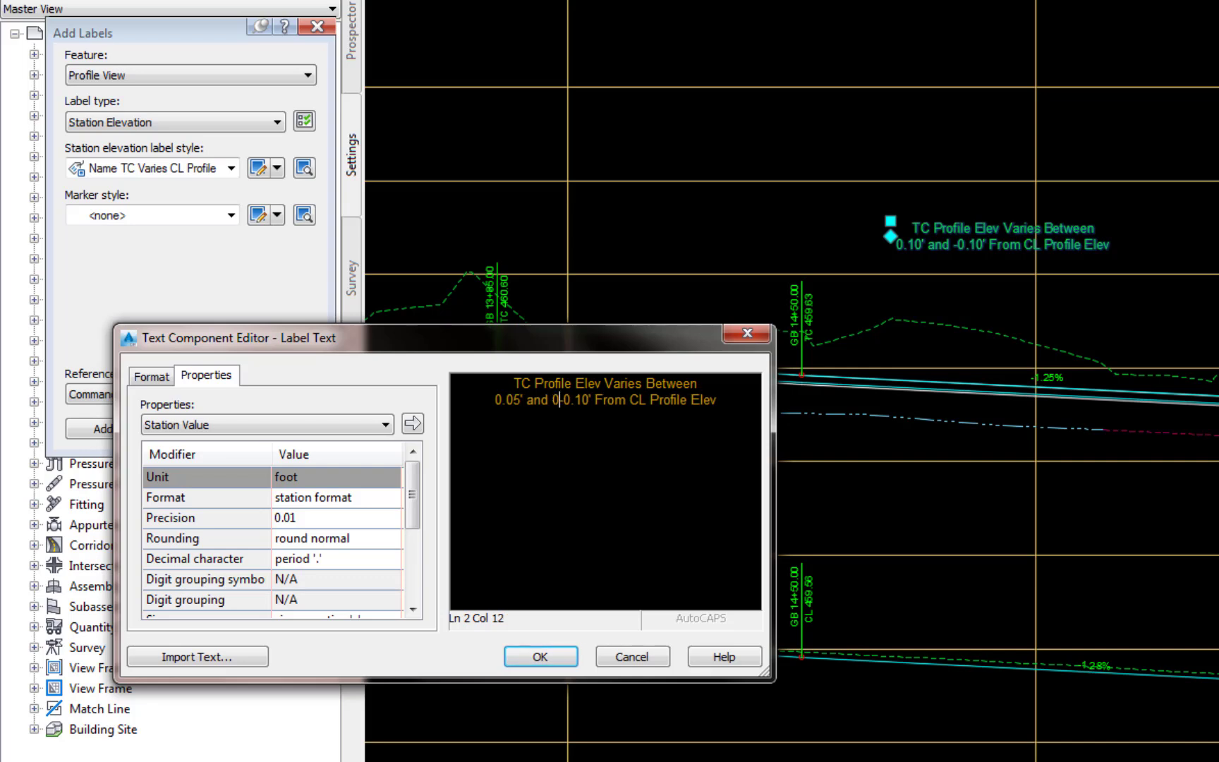
key(Delete)
key(Delete)
key(Delete)
key(Delete)
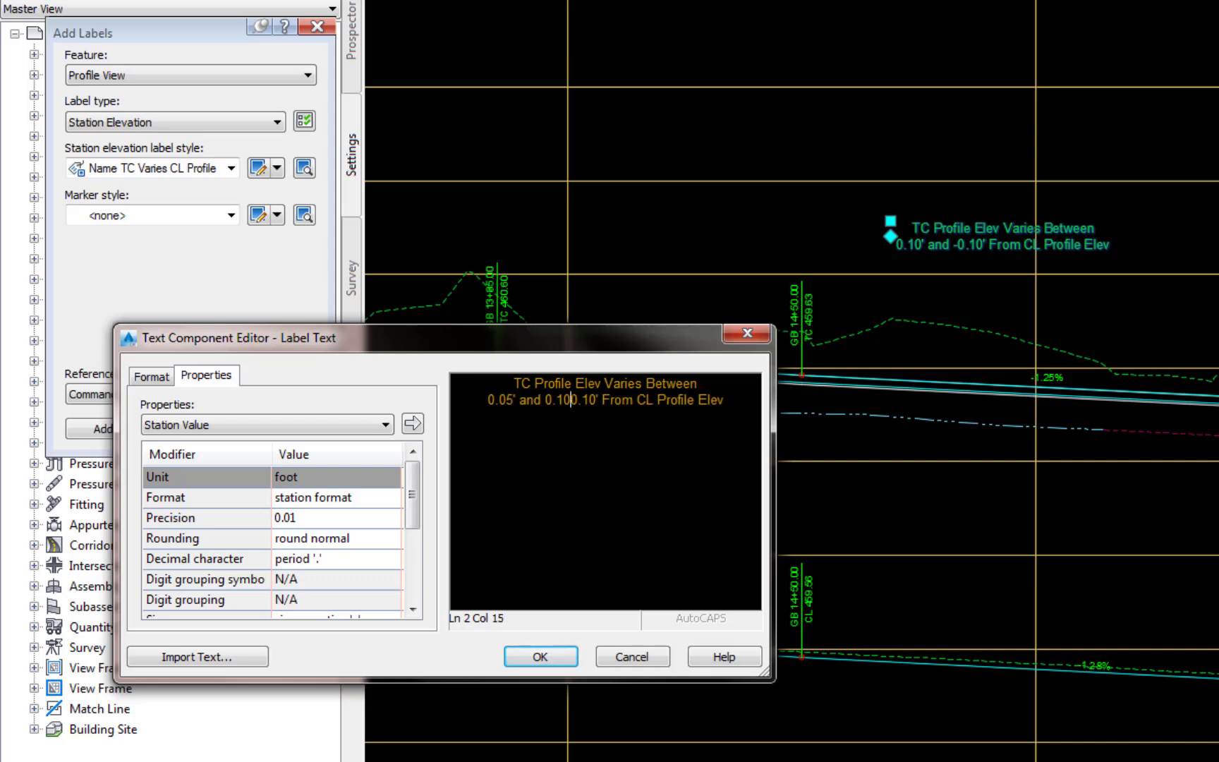
key(Delete)
key(Delete)
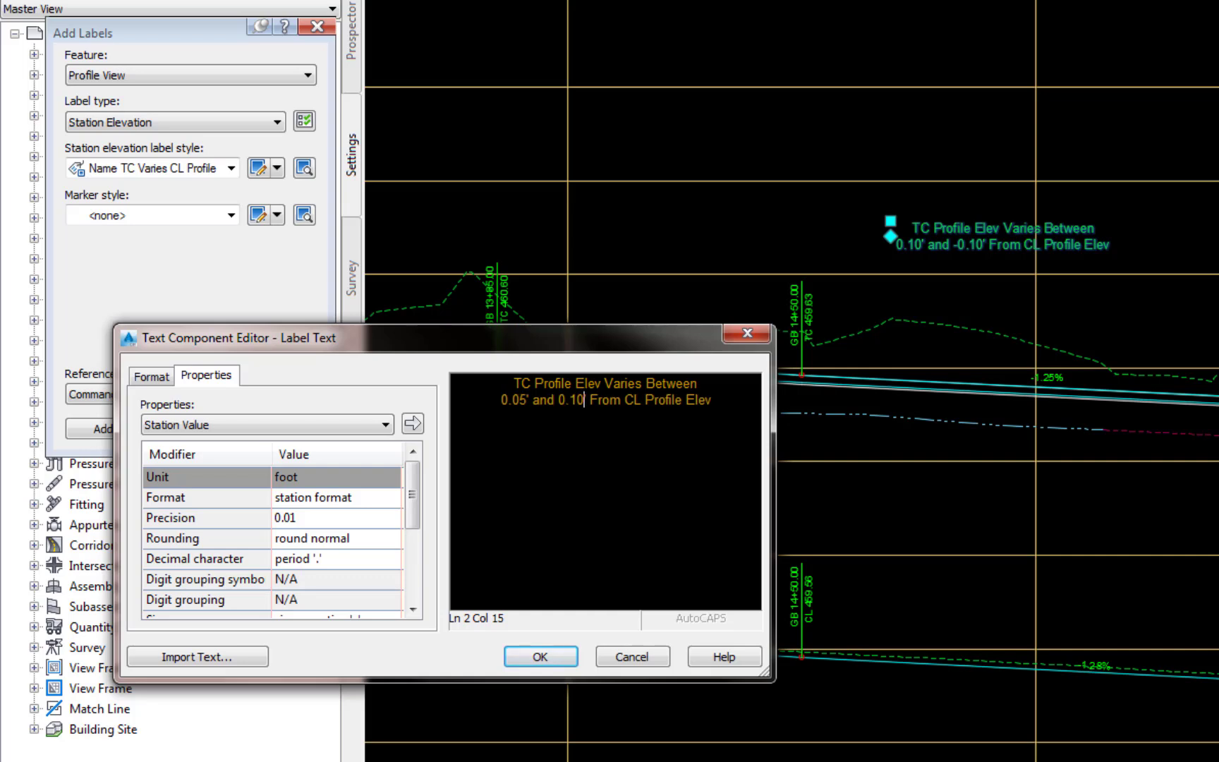
- Reword the end of the note to read 0.10' Above CL Profile Elev and accept the label text
text(' A)
text(bove)
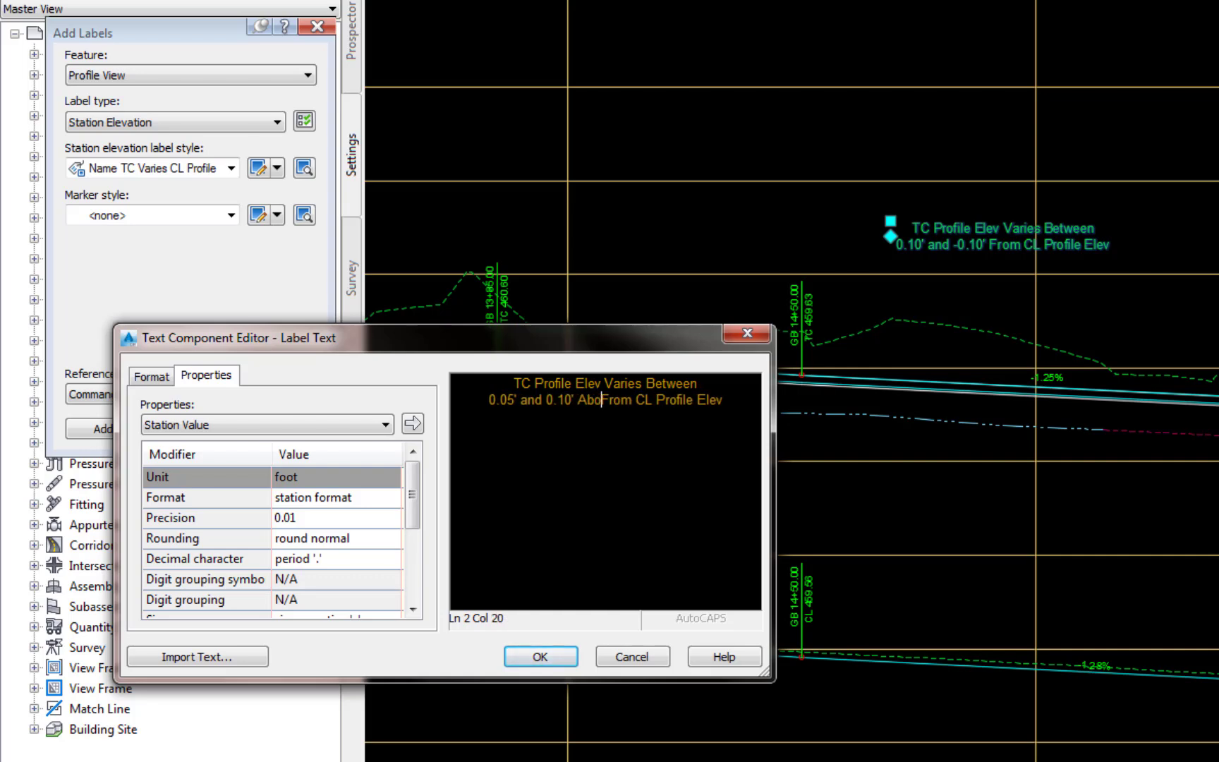
key(Delete)
key(Delete)
key(Delete)
key(Delete)
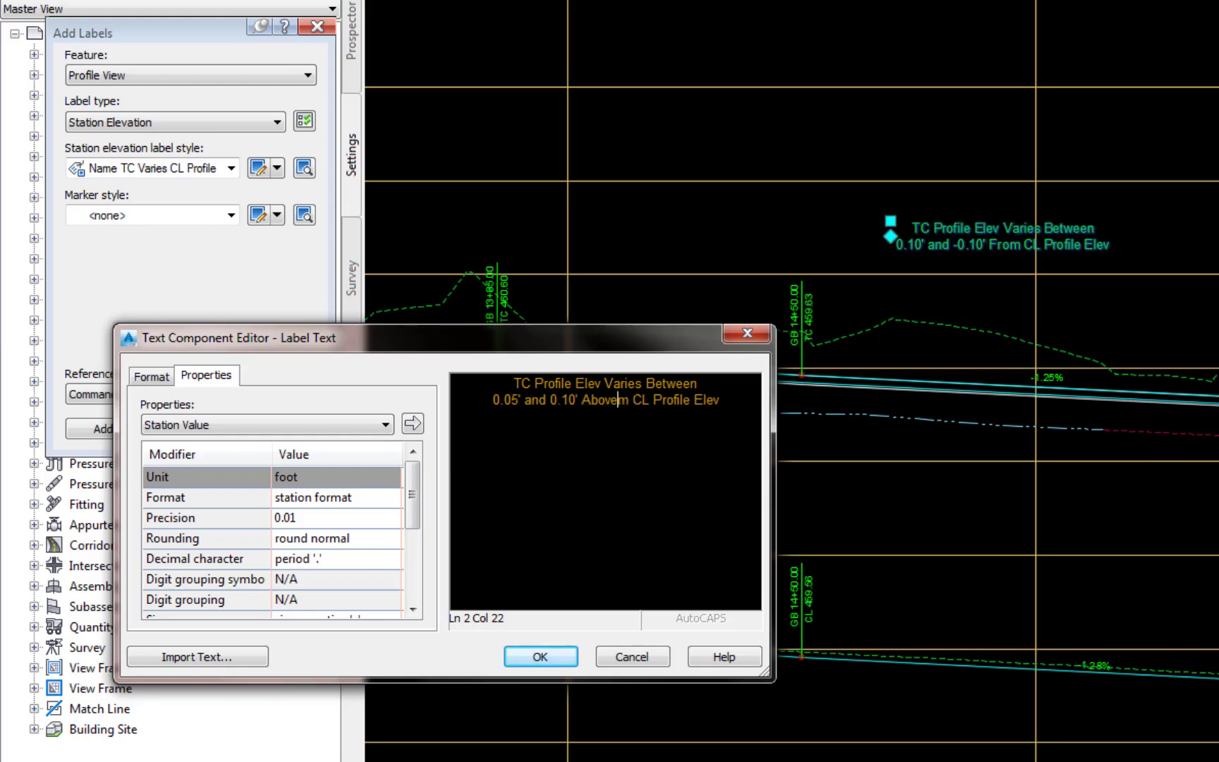
click(540, 656)
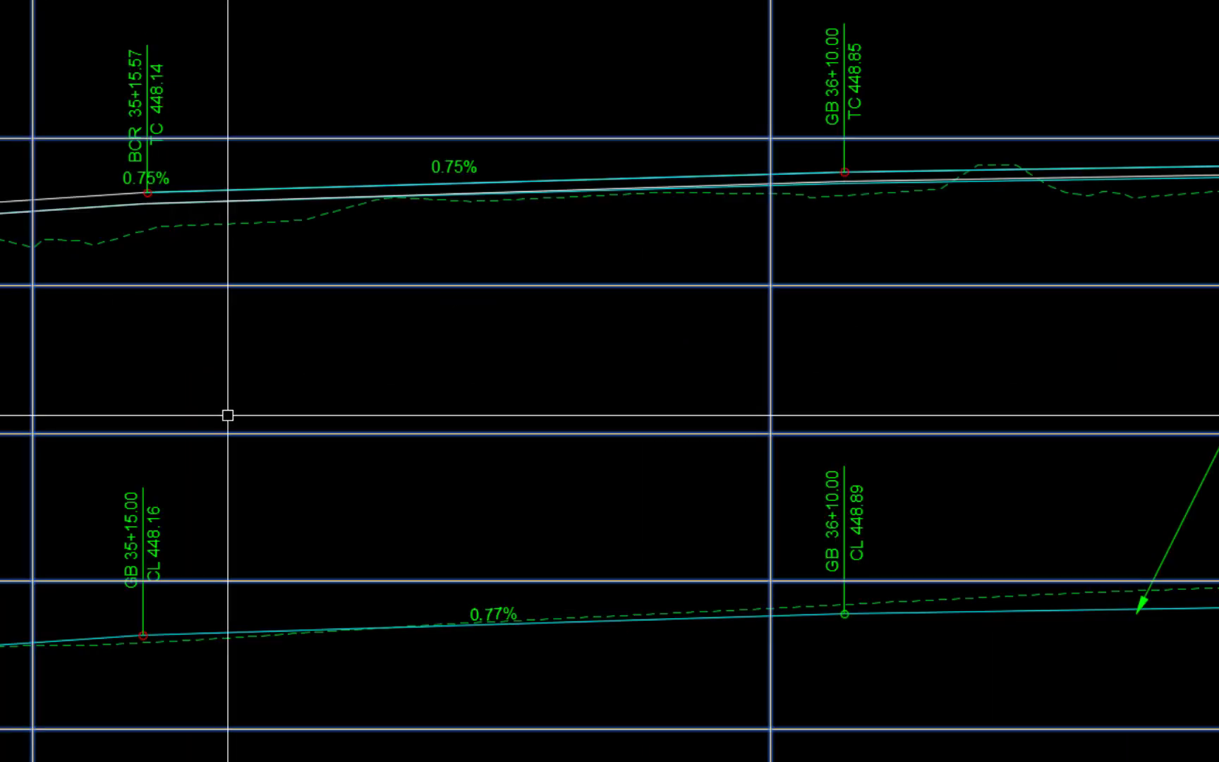
- Open the label text of the profile variation note between 36+10.00 and 37+25.00 and set its first offset to 0.02'
middle_drag(226, 414, 311, 497)
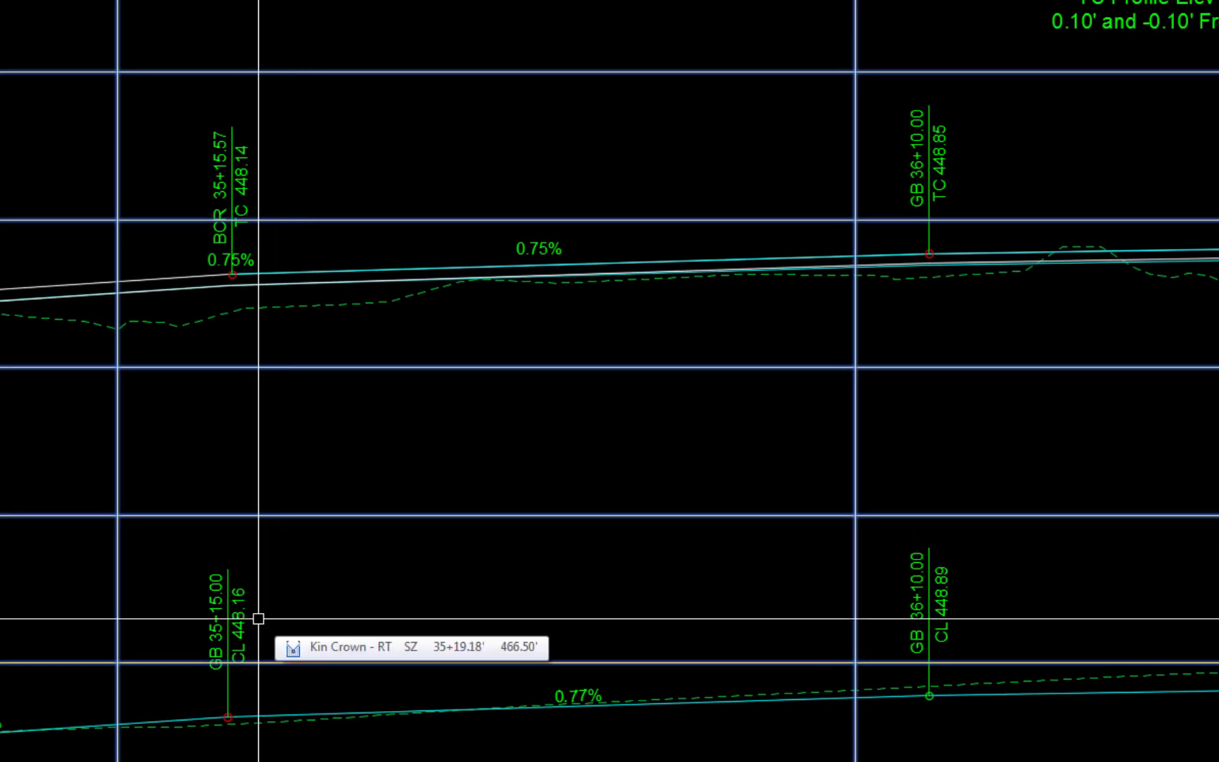
scroll(258, 618, down, 4)
scroll(949, 411, up, 4)
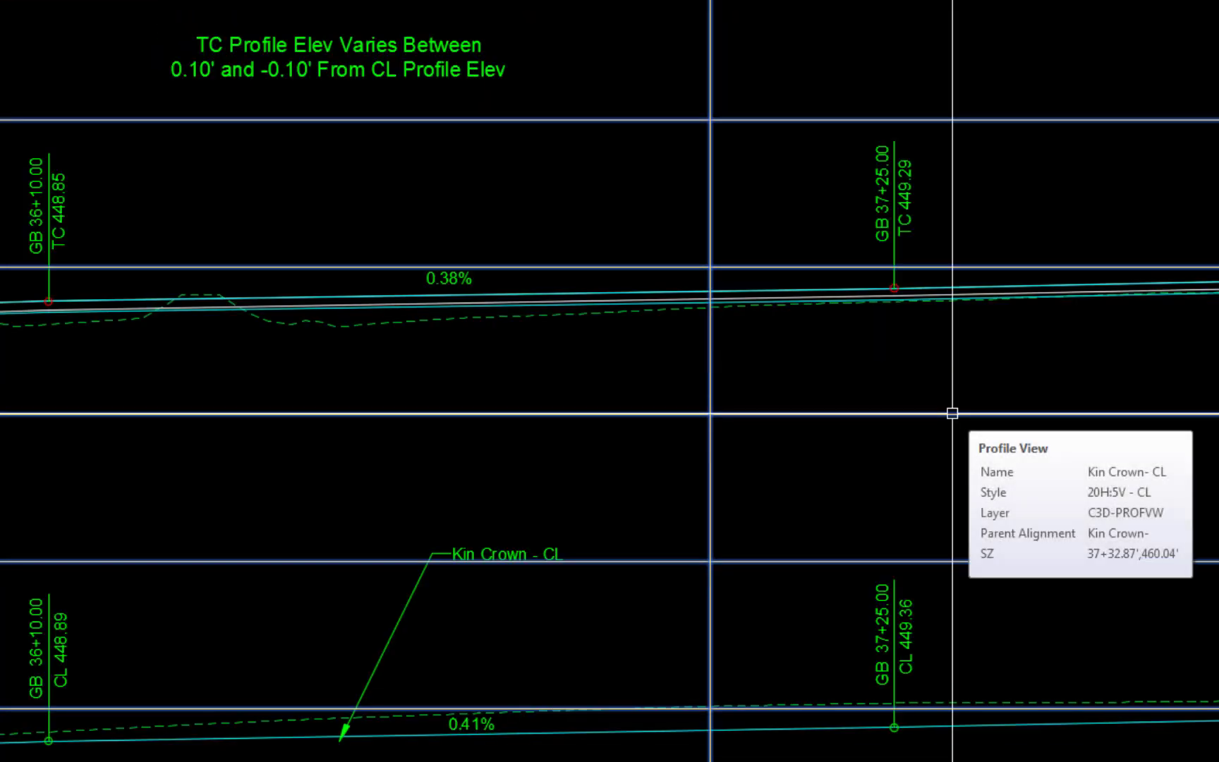
click(439, 44)
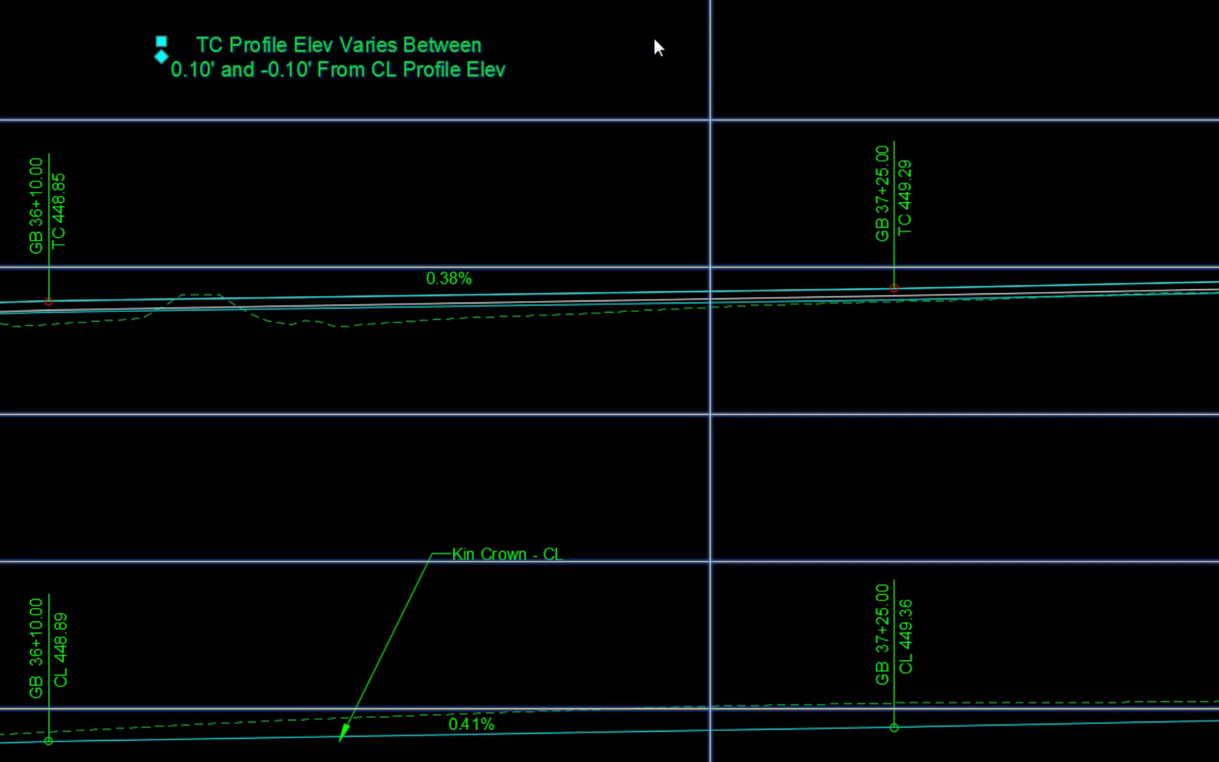
right_click(565, 48)
click(629, 254)
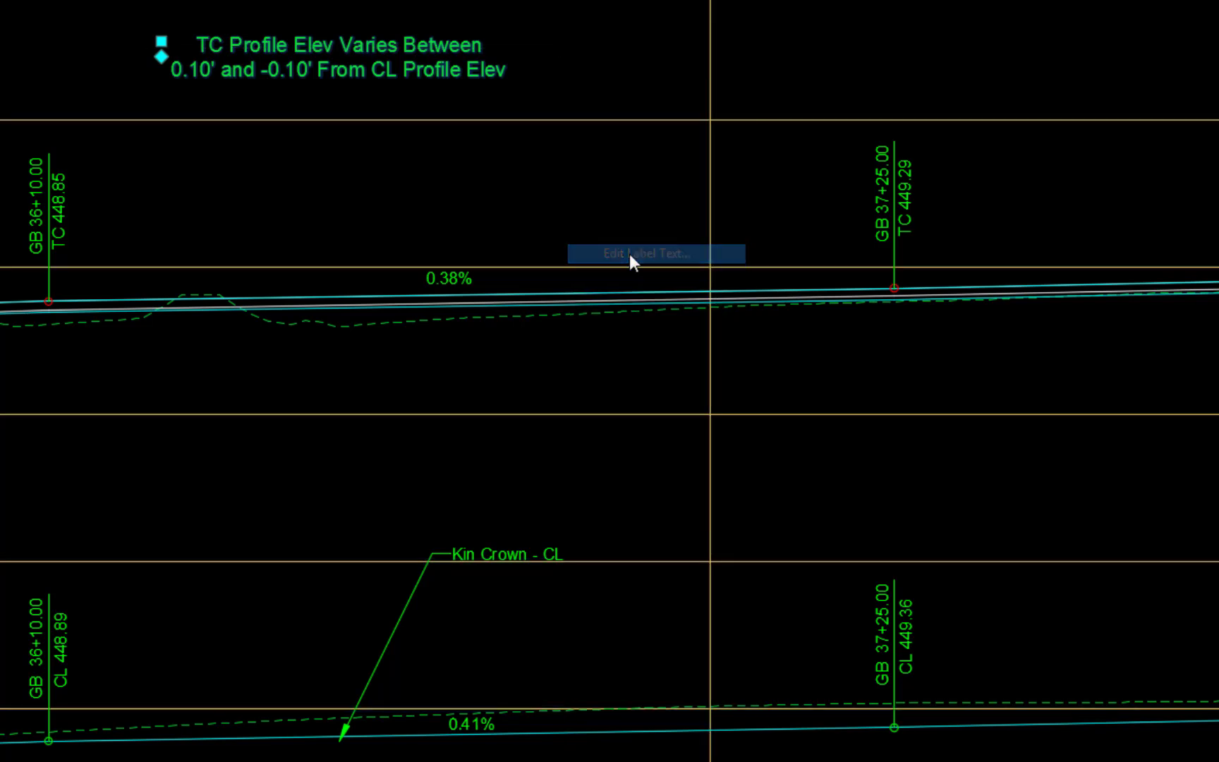
key(Delete)
text(02)
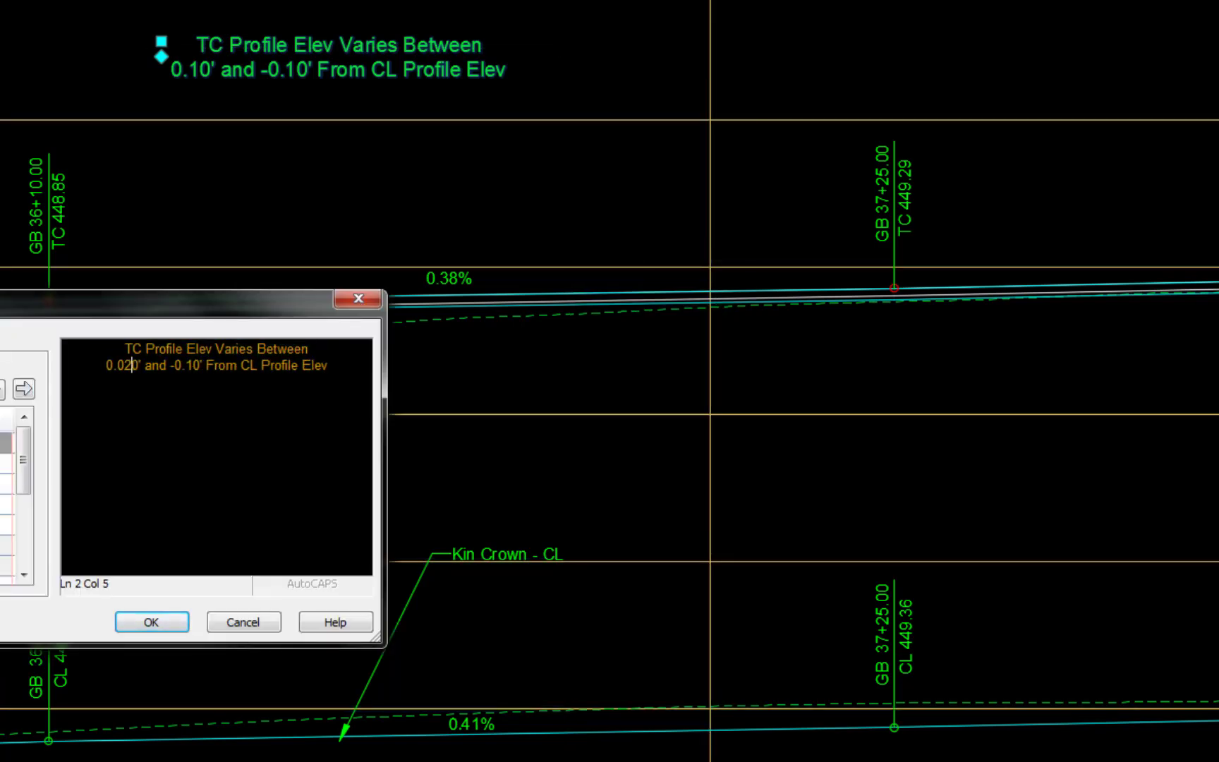
key(Delete)
key(Delete)
text(')
- Replace the second offset in the note between 36+10.00 and 37+25.00 with 0.07'
key(Right)
key(Right)
key(Right)
key(Right)
key(Right)
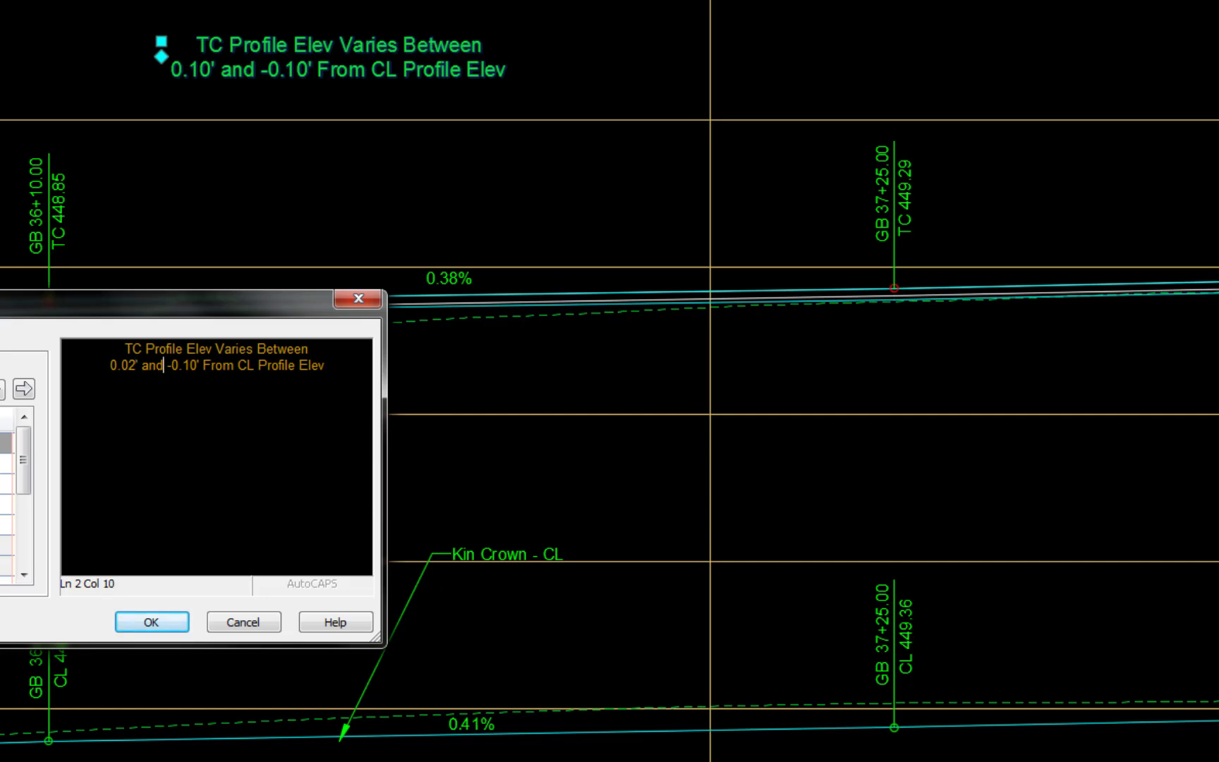
text(0.07)
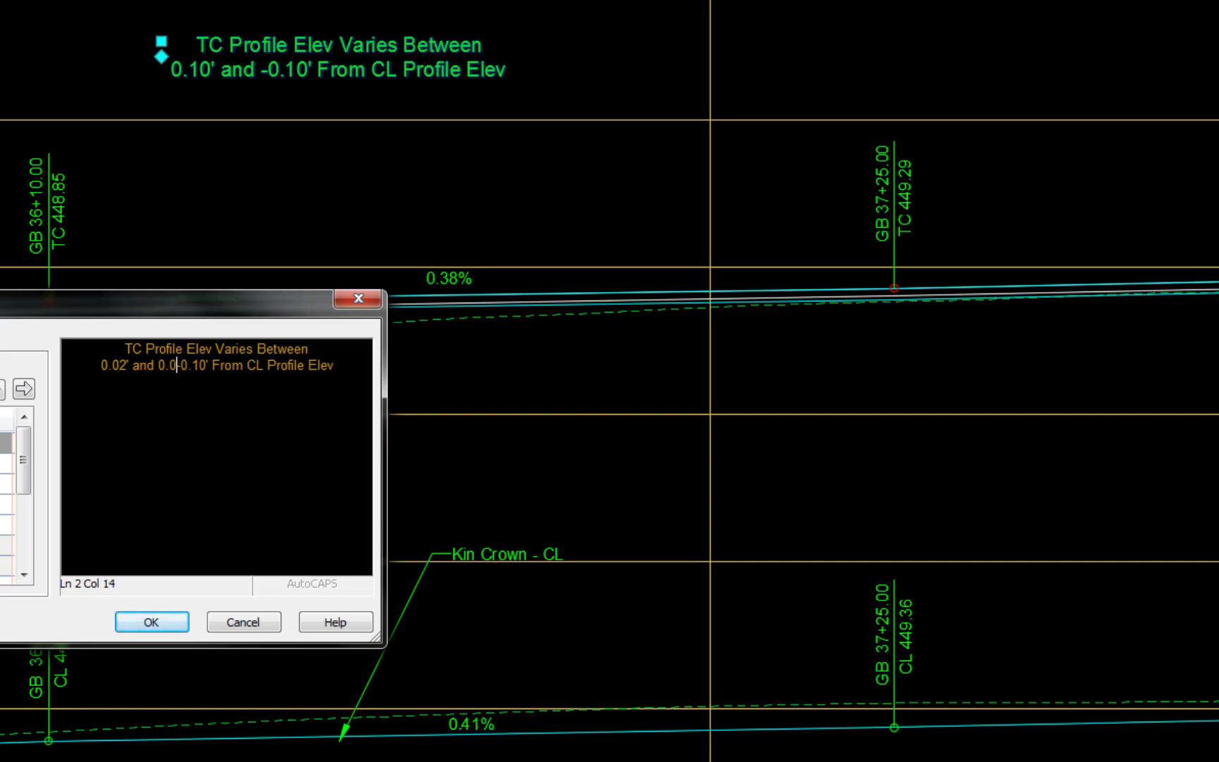
key(Delete)
key(Delete)
key(Delete)
key(Delete)
key(Delete)
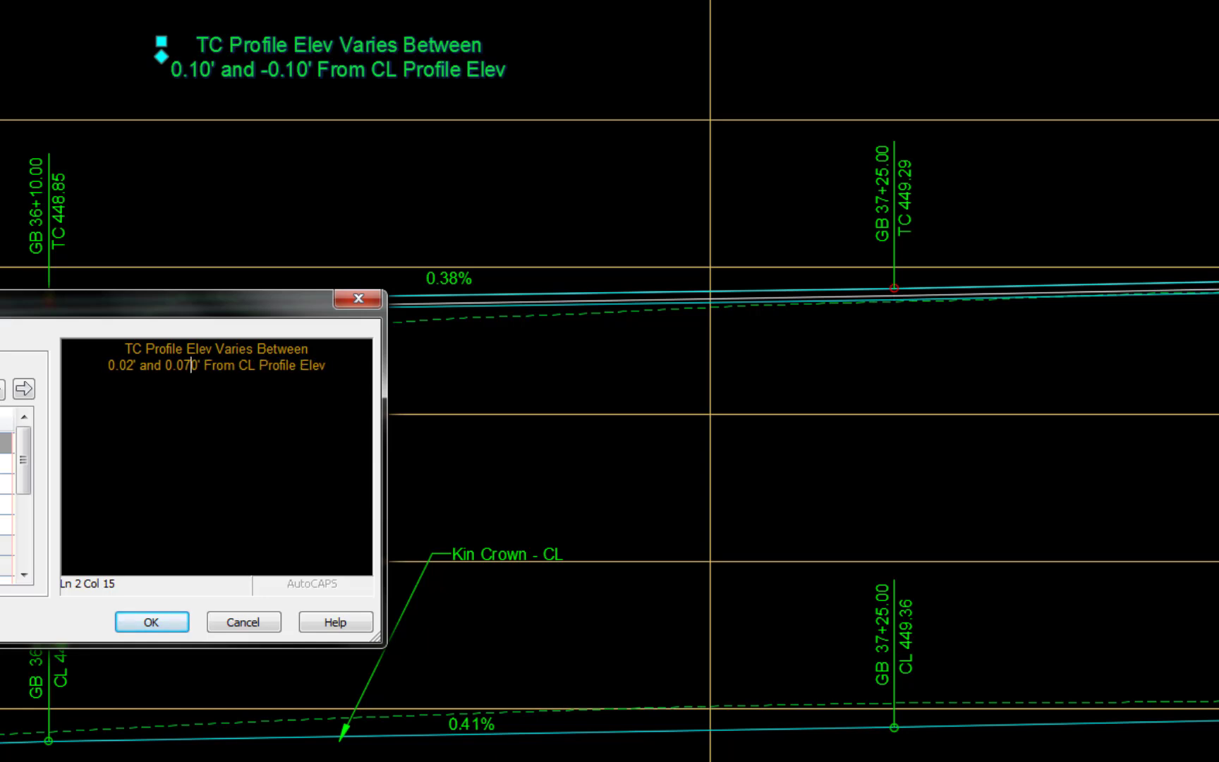
- Reword the end of the note to read Below CL Profile Elev and accept the label text
text(Be)
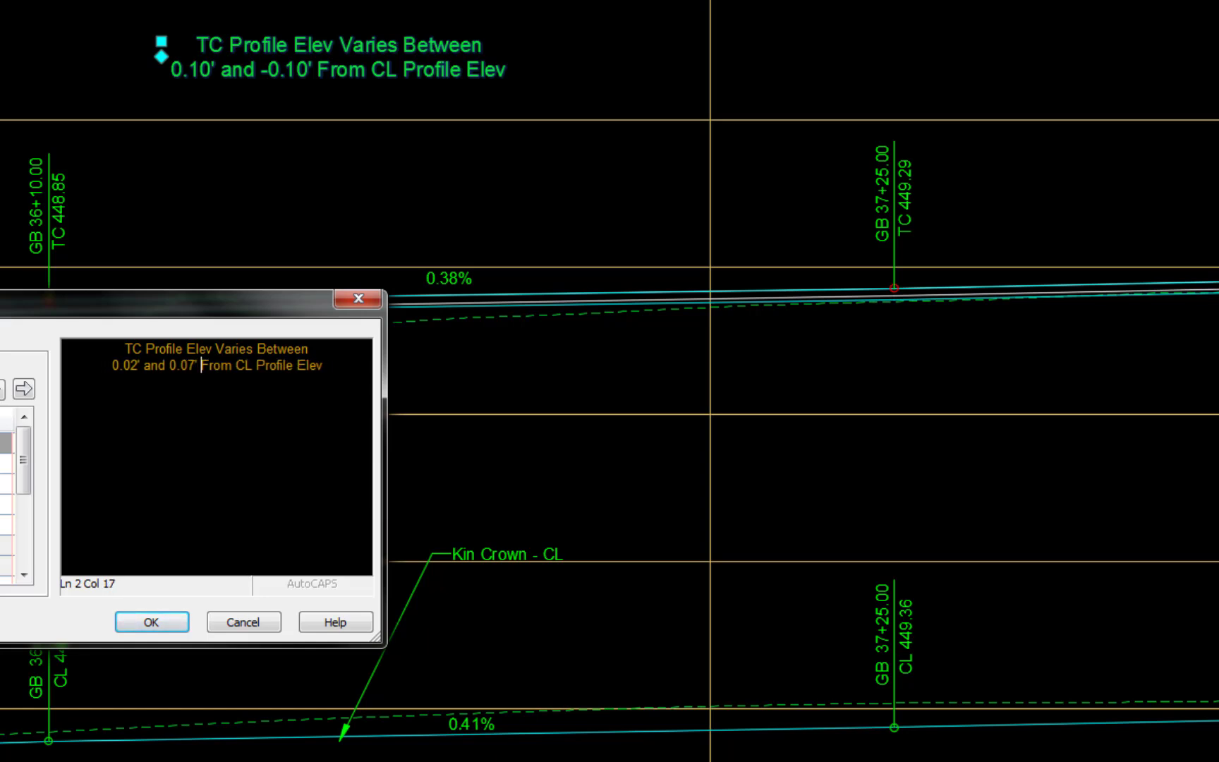
text(low)
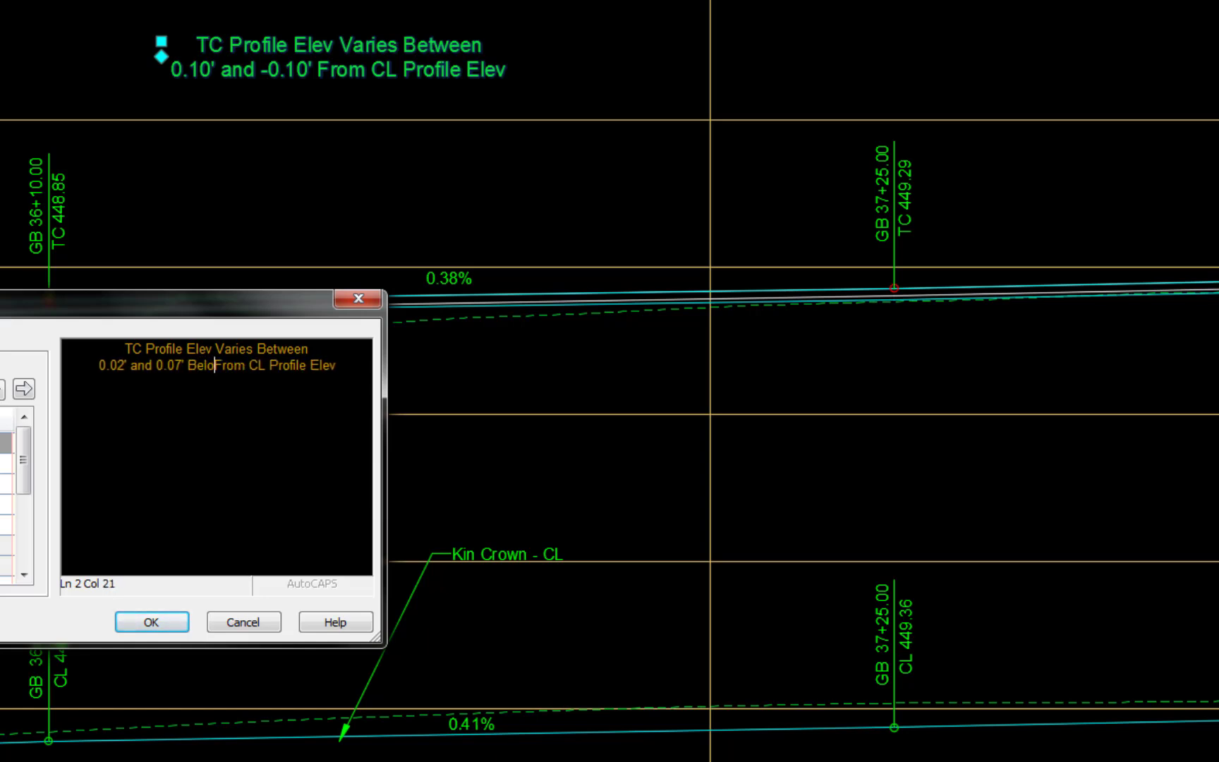
key(Delete)
key(Delete)
key(Delete)
key(Delete)
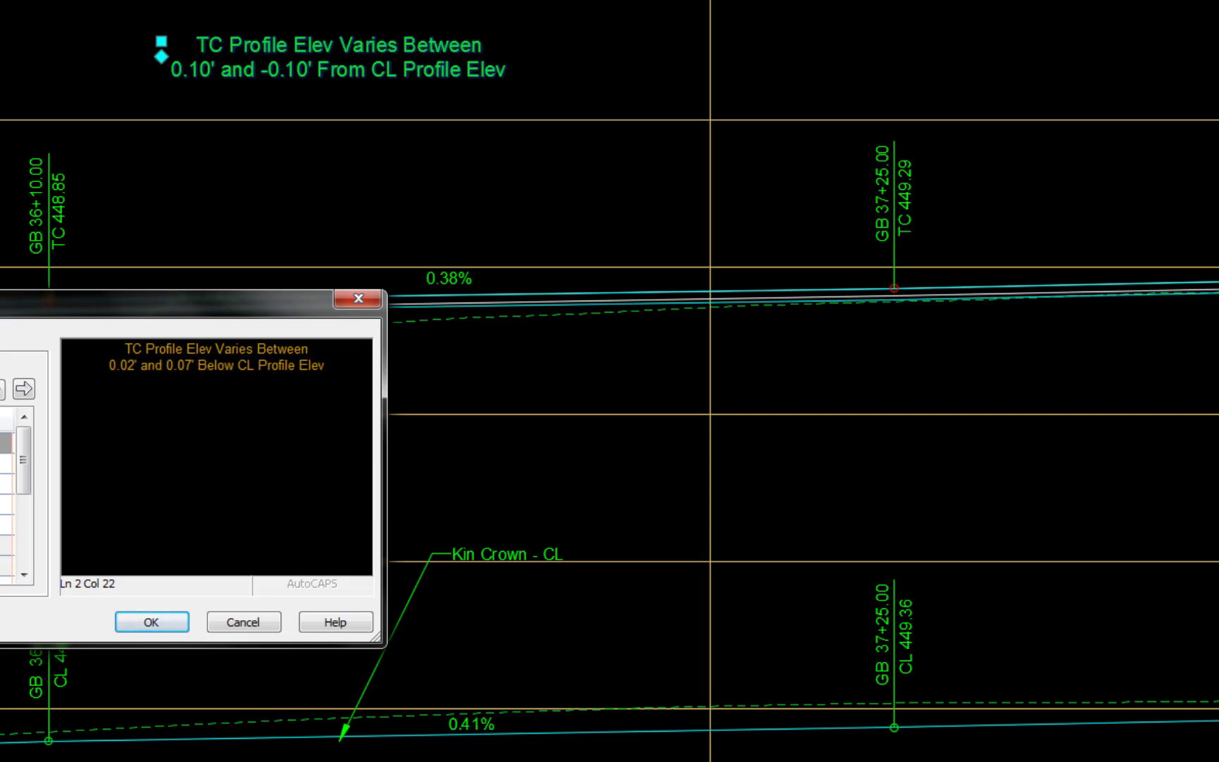
click(165, 623)
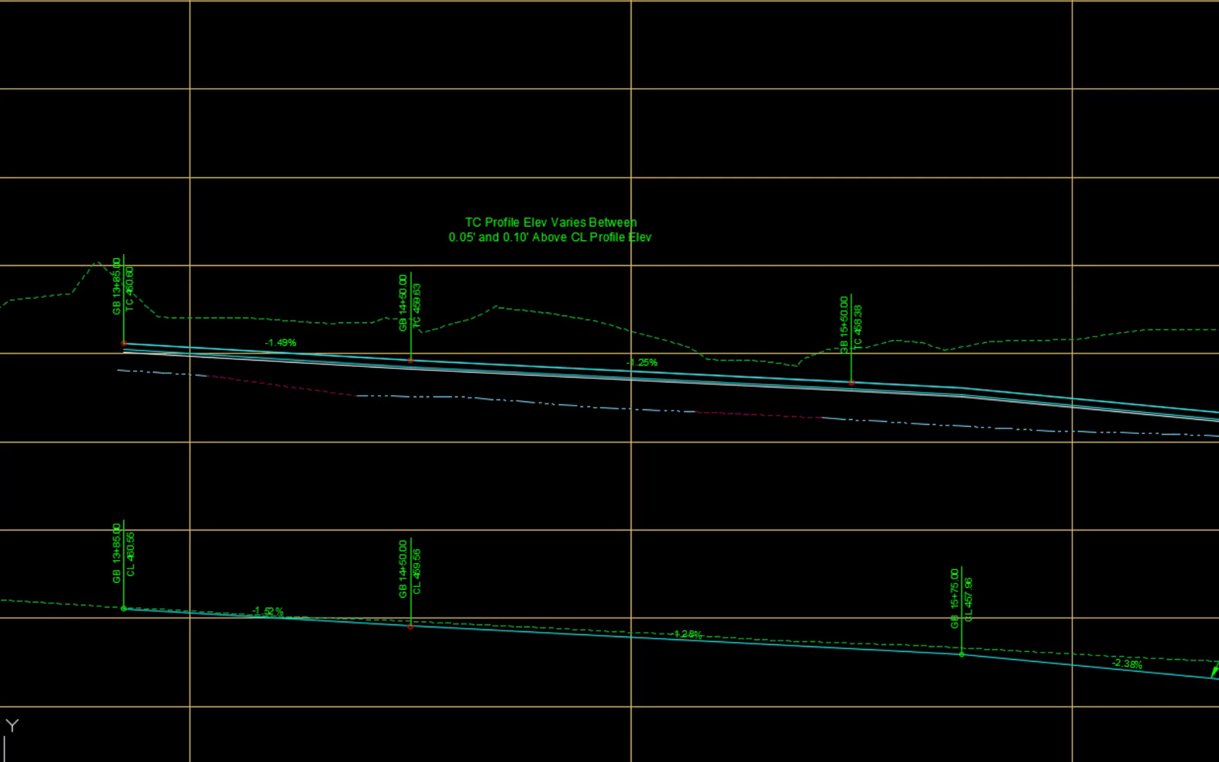
- Add a linear dimension from the GB 13+85.00 label line to the GB 15+50.00 label line, running through the profile variation note
text(DIM)
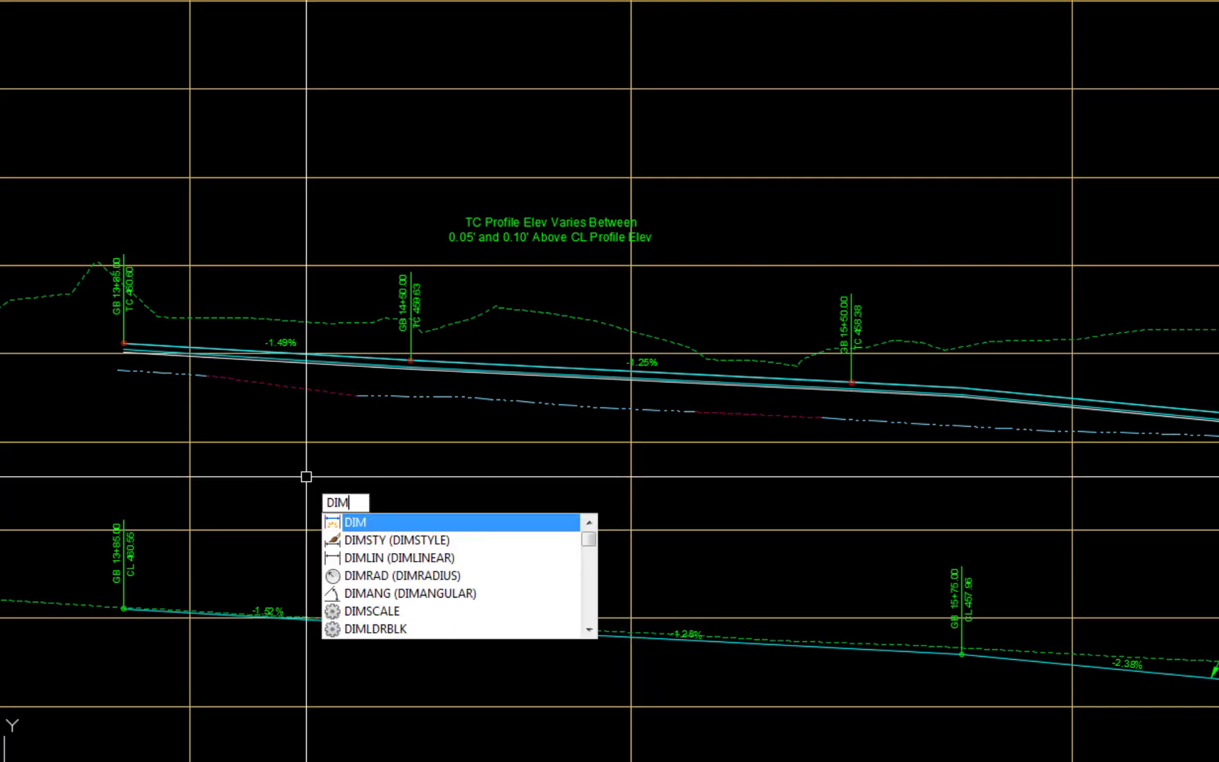
text(LIN)
key(Return)
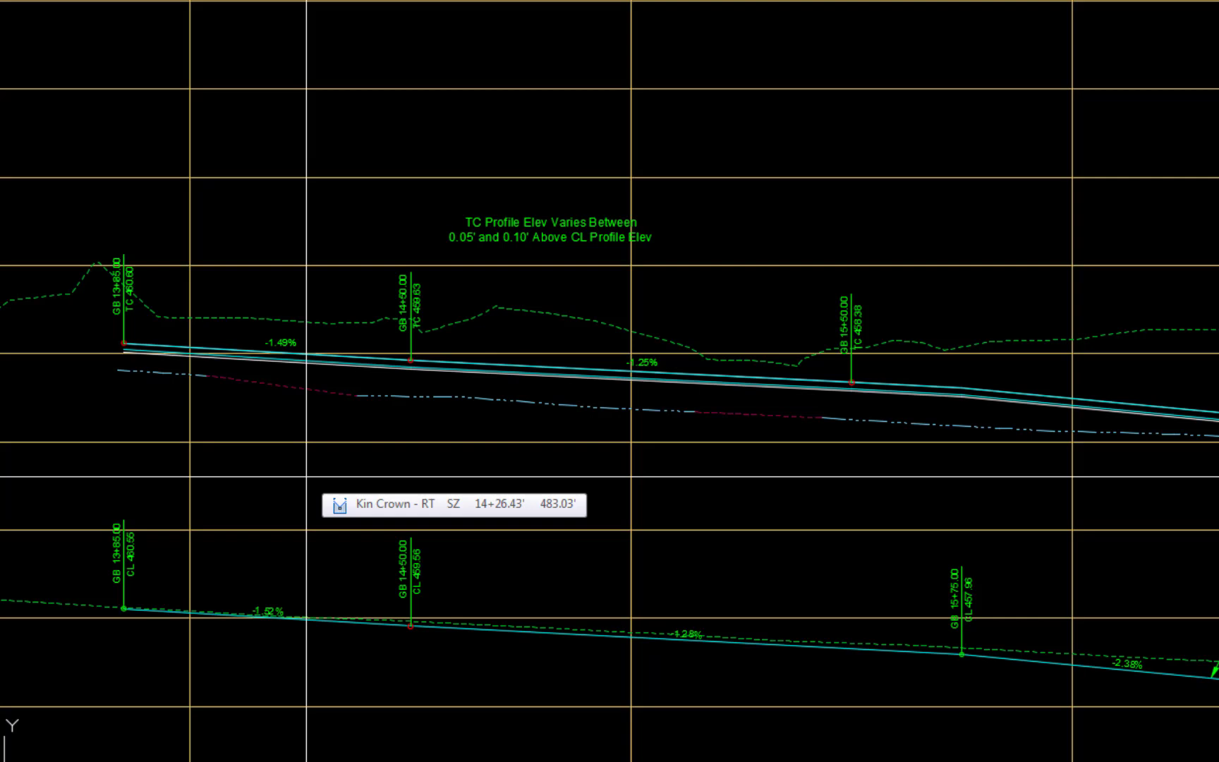
click(123, 254)
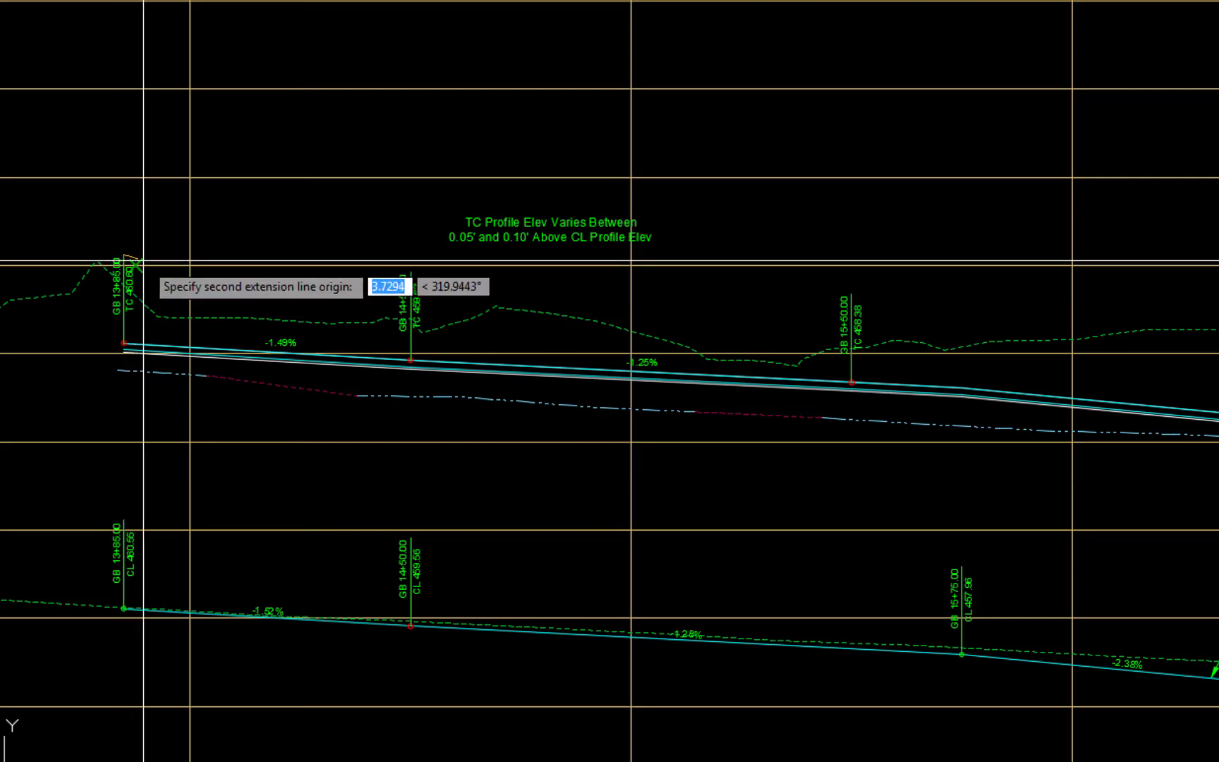
click(852, 293)
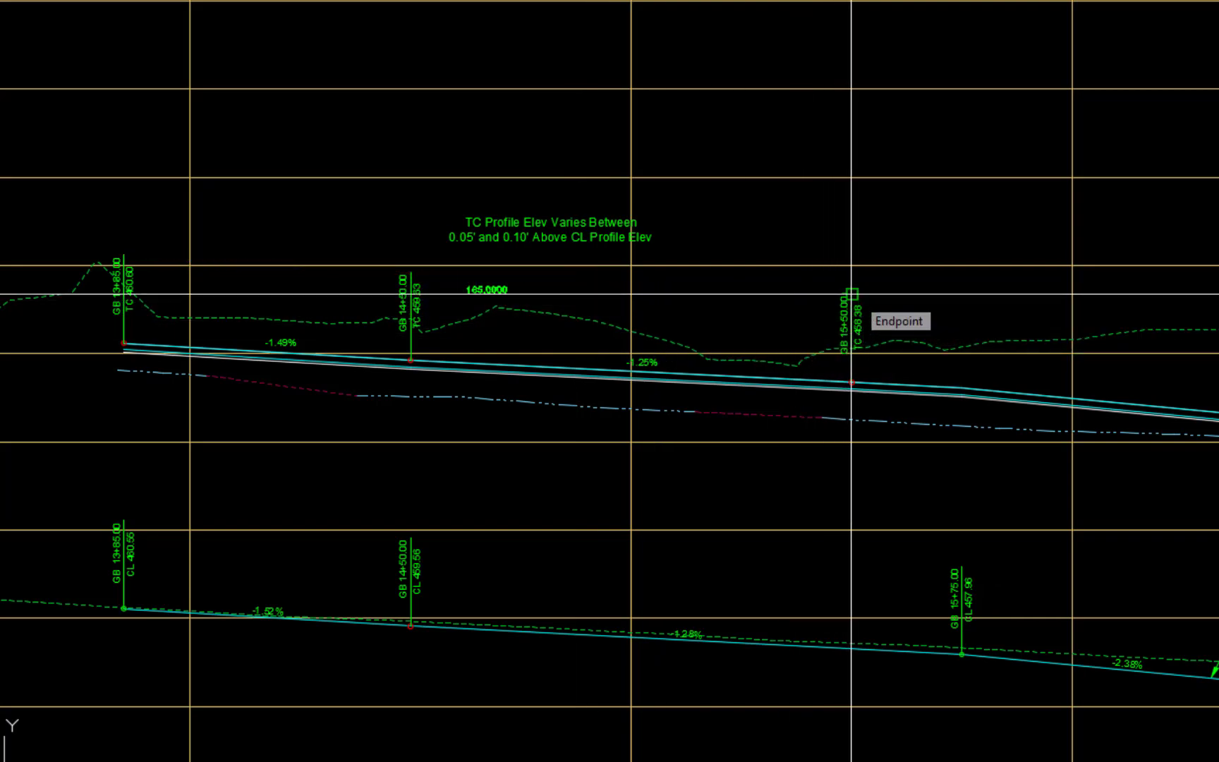
click(786, 221)
- Override the new dimension's measurement text with a blank
click(786, 220)
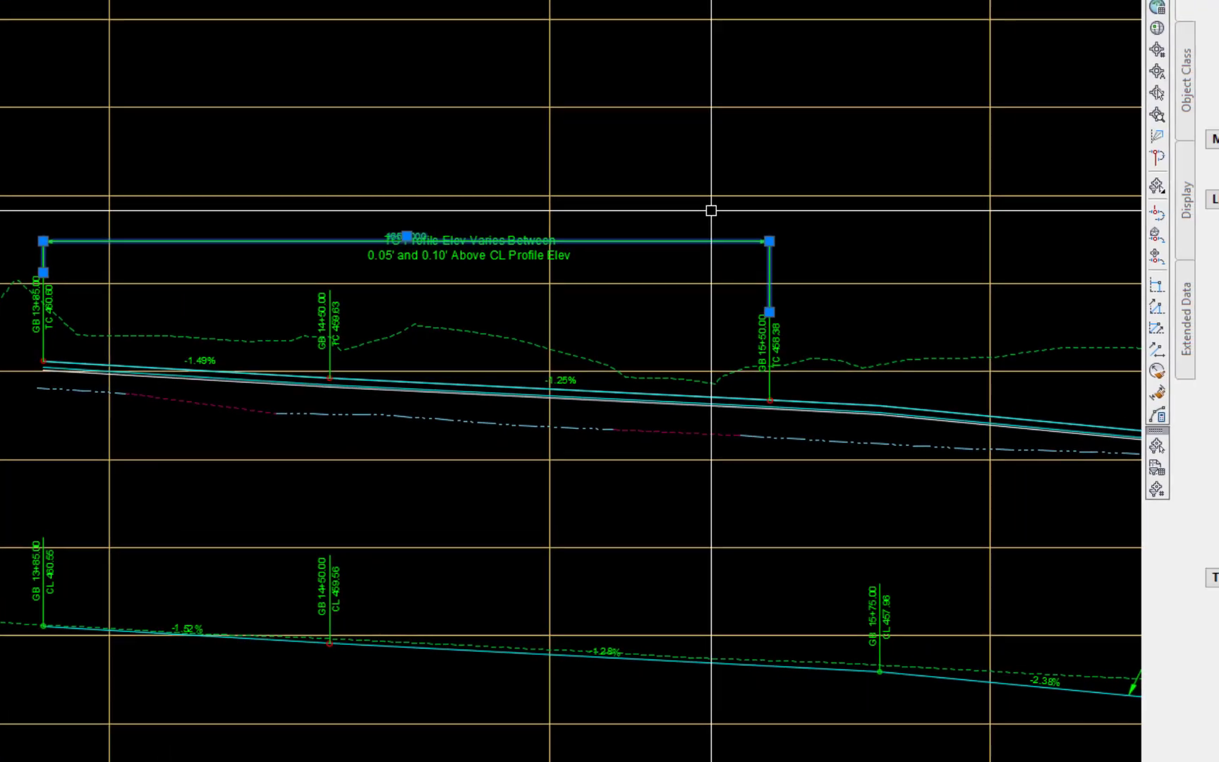
scroll(1061, 508, down, 5)
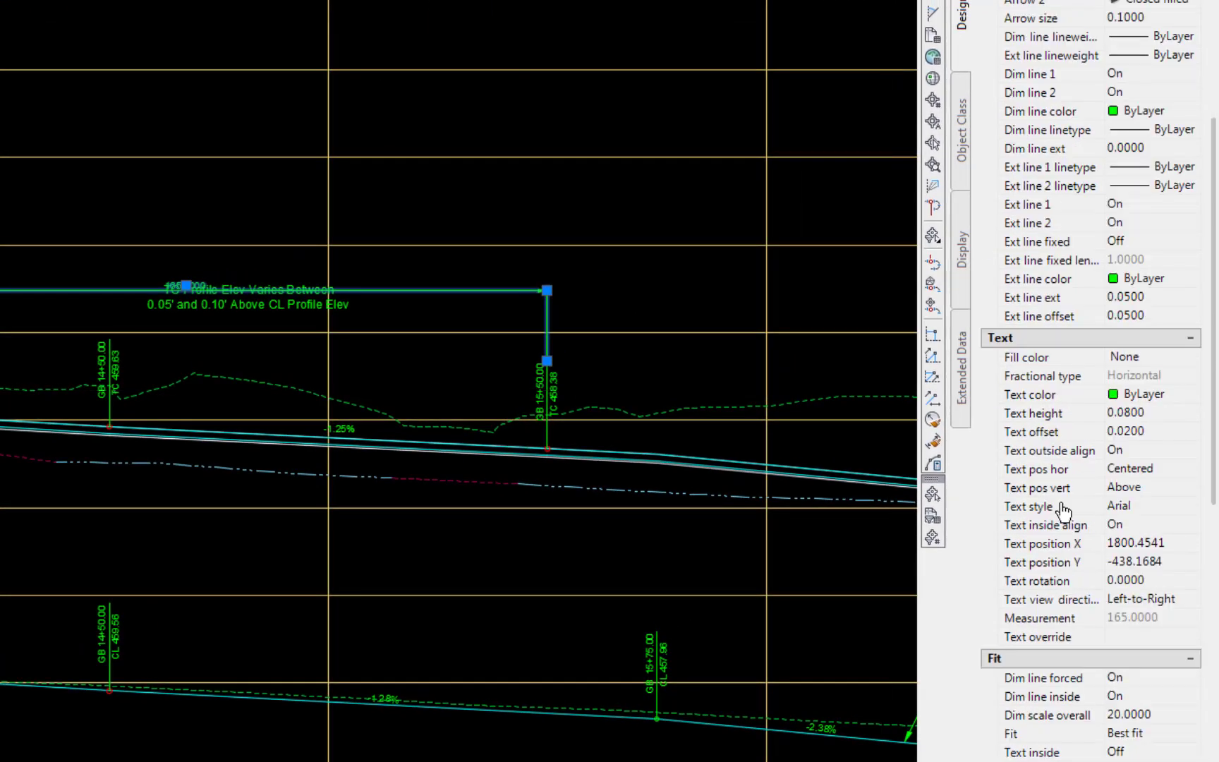
click(1032, 638)
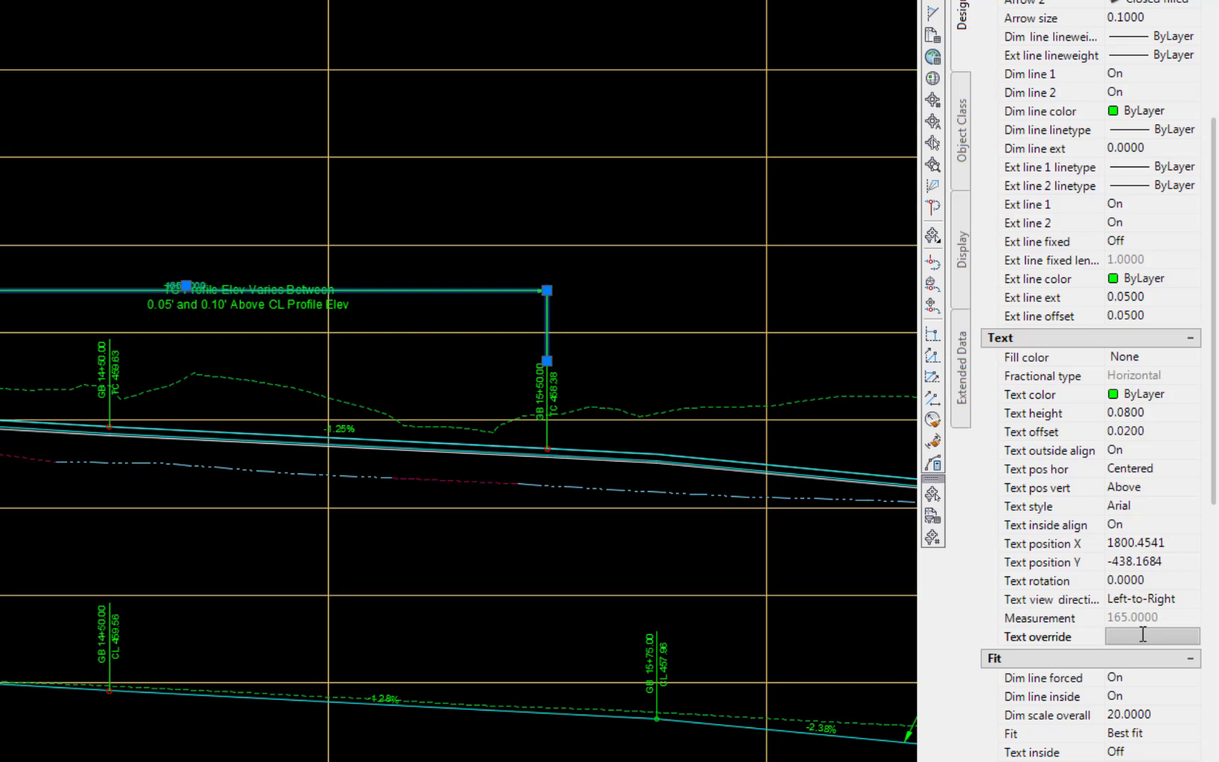
key(Return)
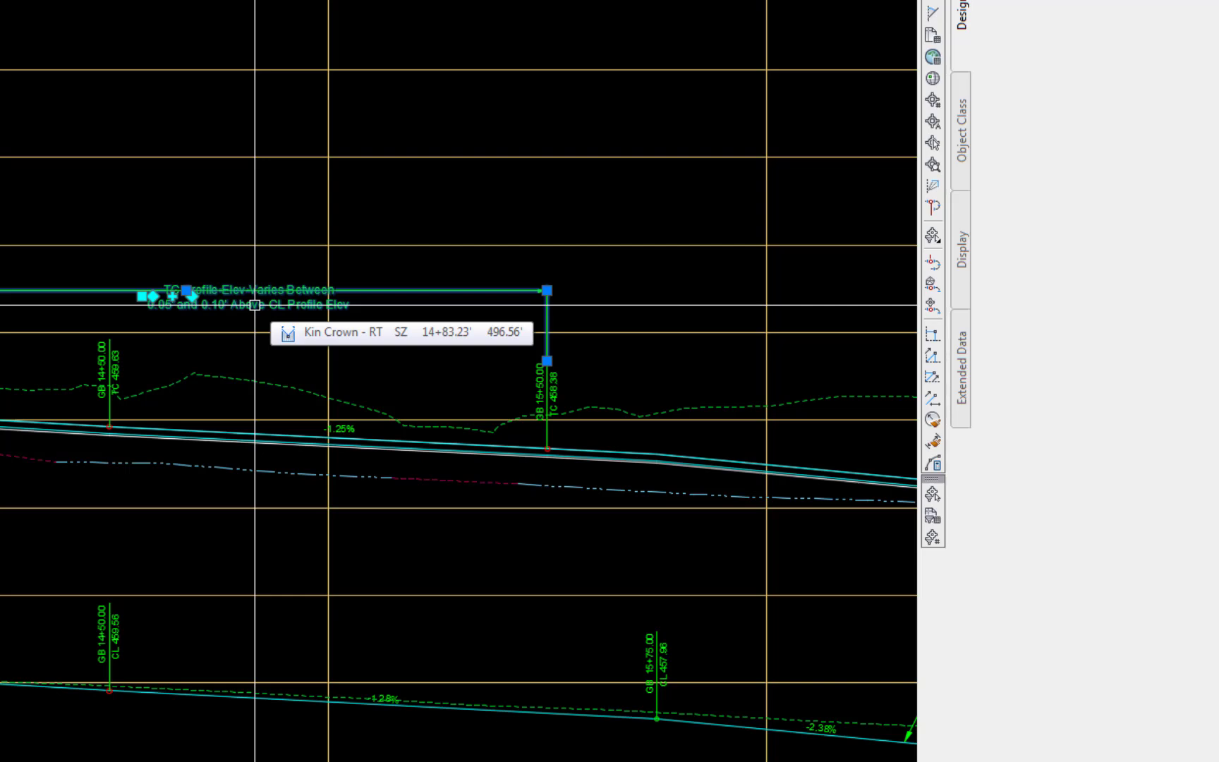
- Move the variation note so the dimension line between 13+85.00 and 15+50.00 runs between its two text lines
click(142, 295)
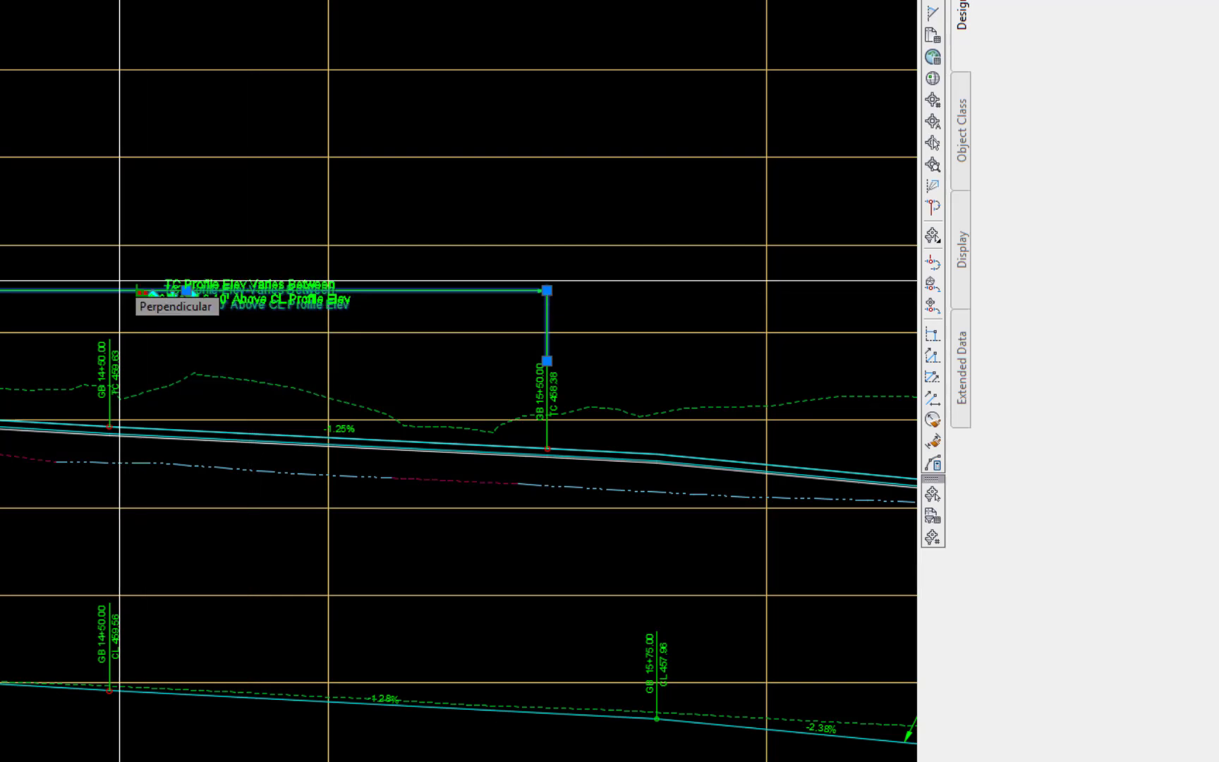
scroll(113, 284, up, 2)
click(55, 299)
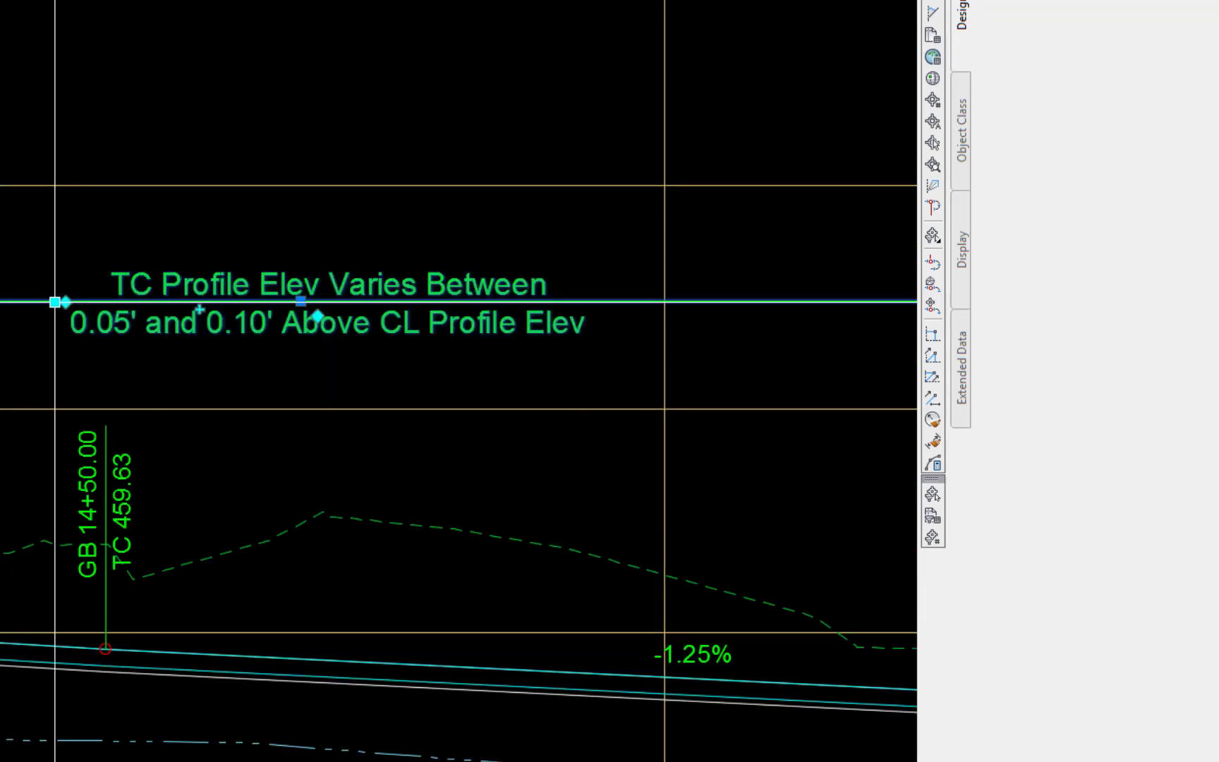
key(Escape)
- Add a linear dimension from the label line just past station 35+00 to the GB 37+25.00 line, passing between the variation note's text lines
scroll(77, 292, down, 3)
scroll(121, 492, down, 8)
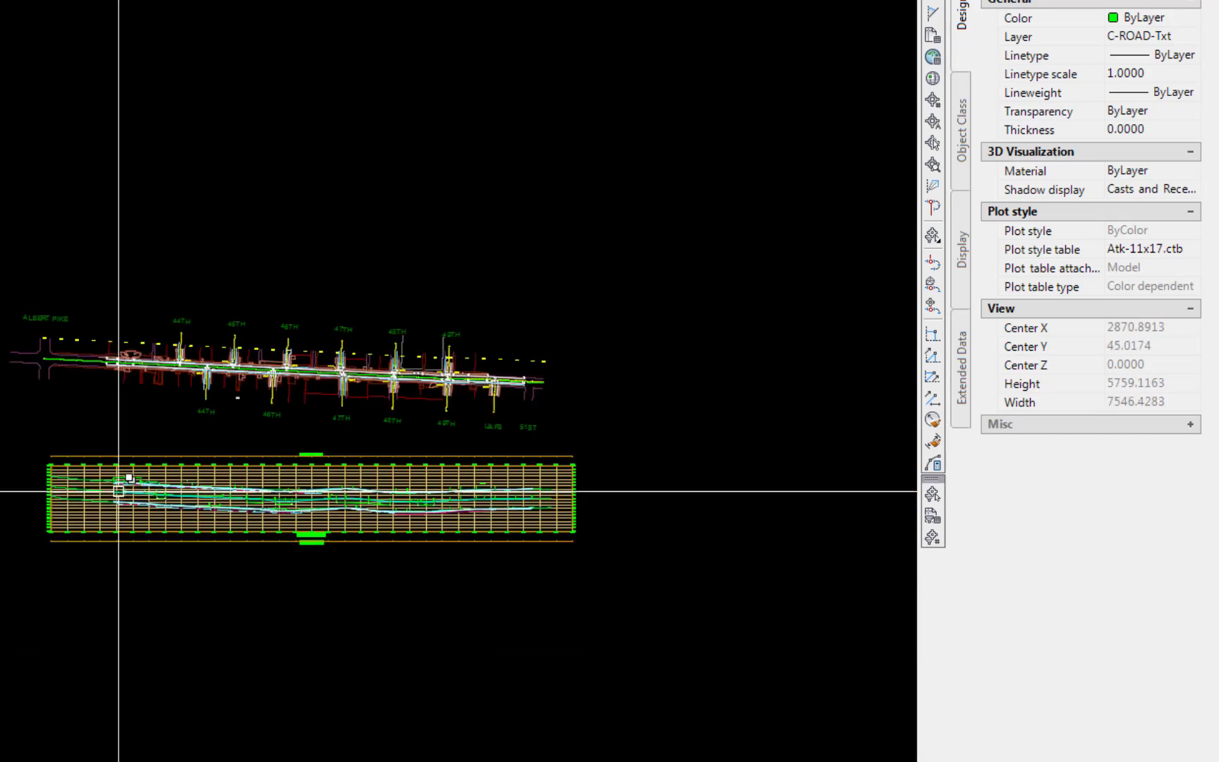
scroll(476, 492, up, 8)
middle_drag(555, 447, 346, 512)
text(DIM)
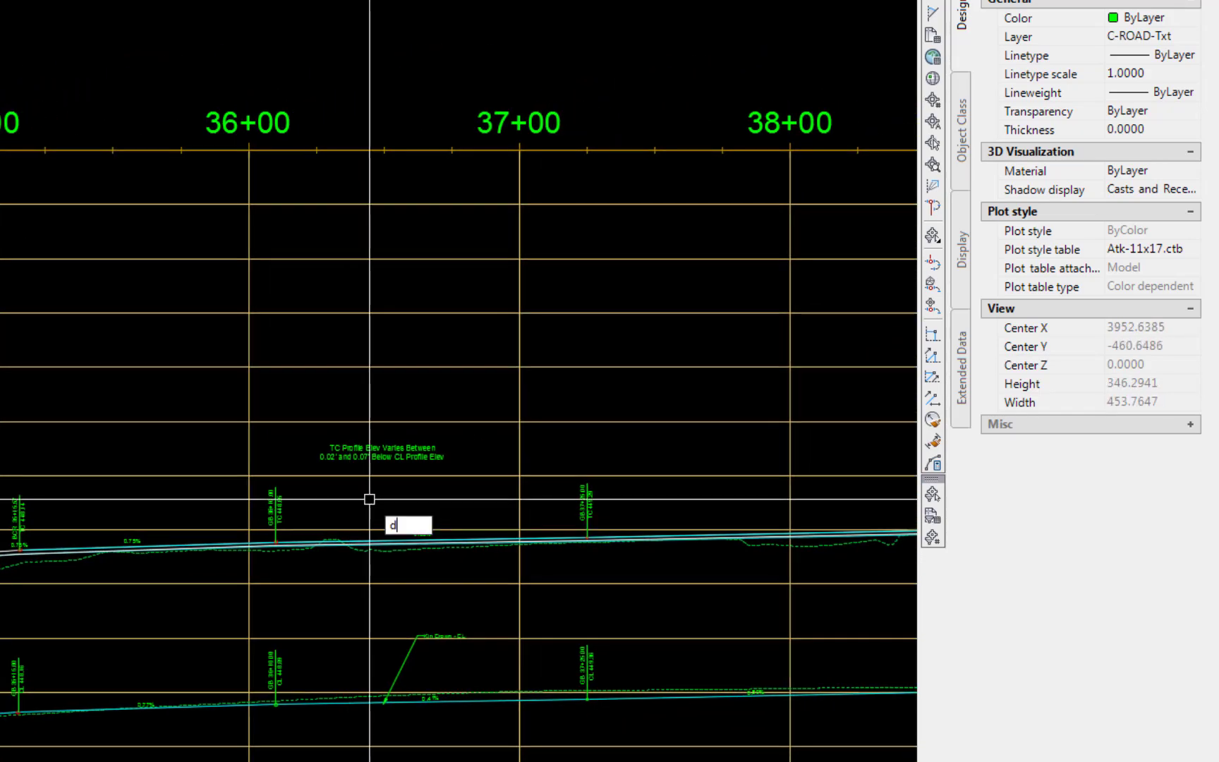
text(LIN)
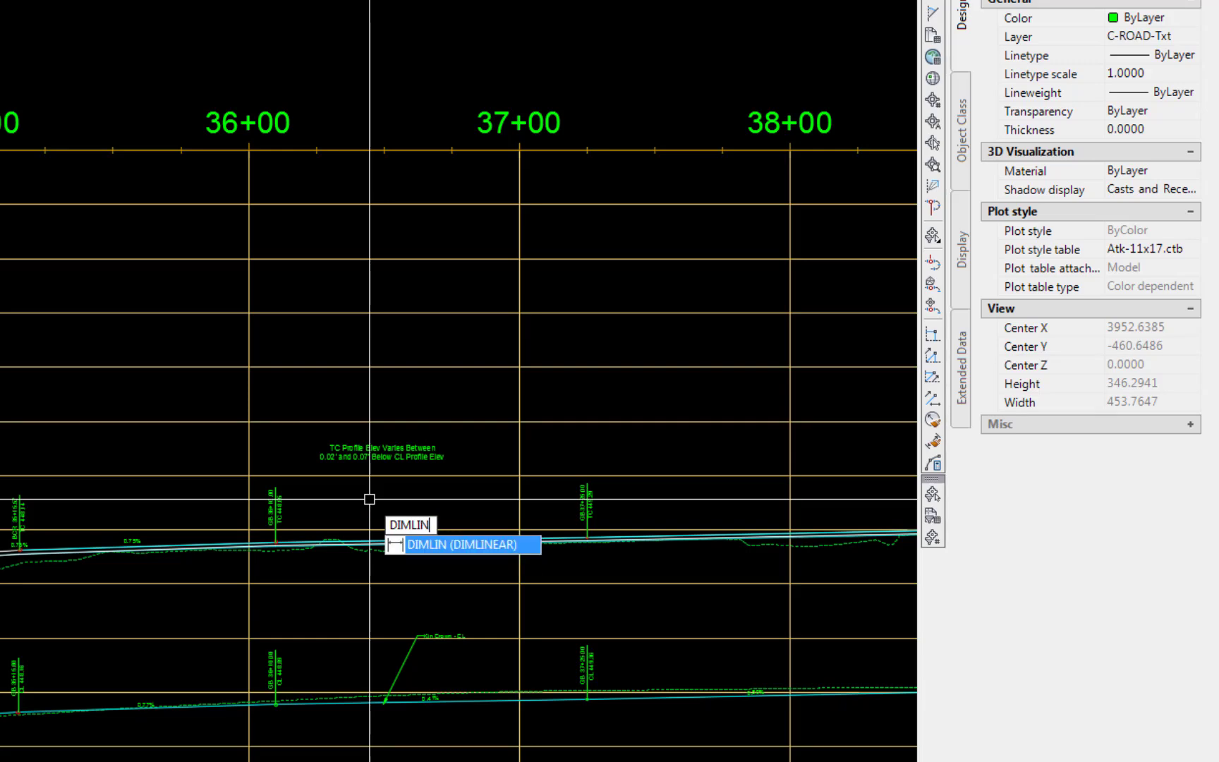
key(Return)
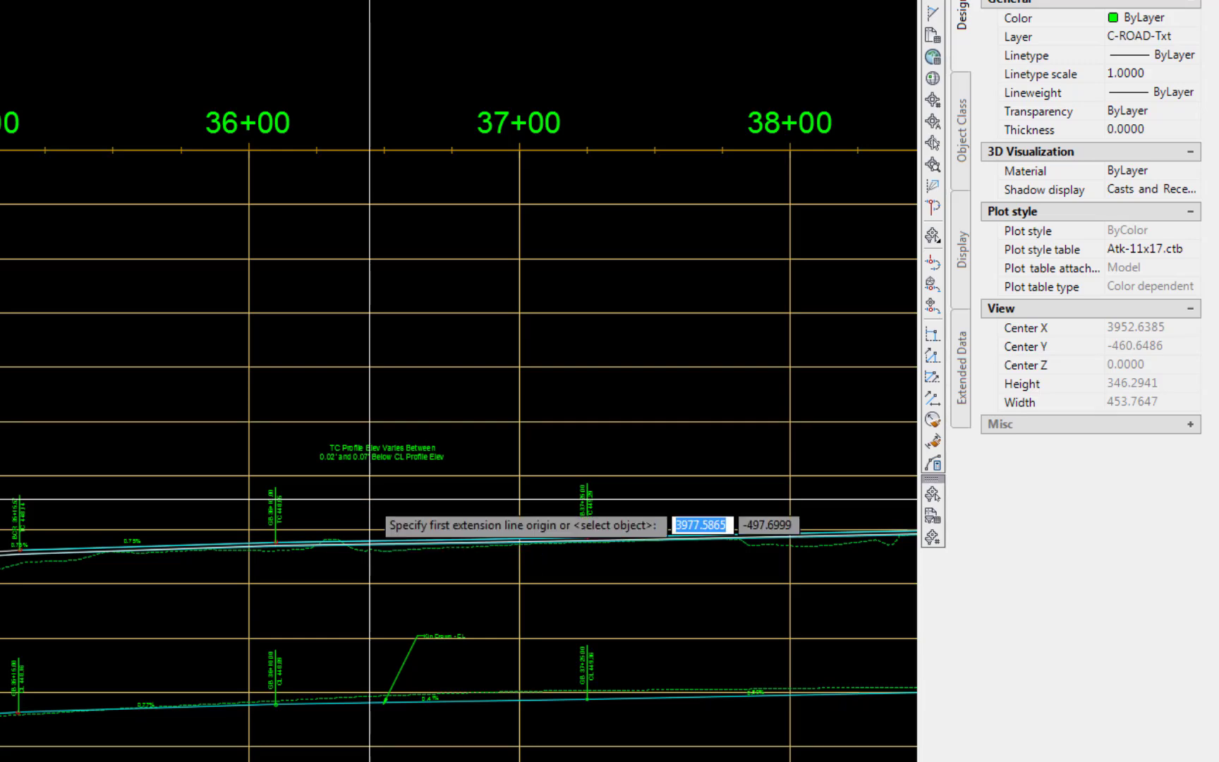
click(20, 495)
scroll(588, 485, up, 4)
click(584, 485)
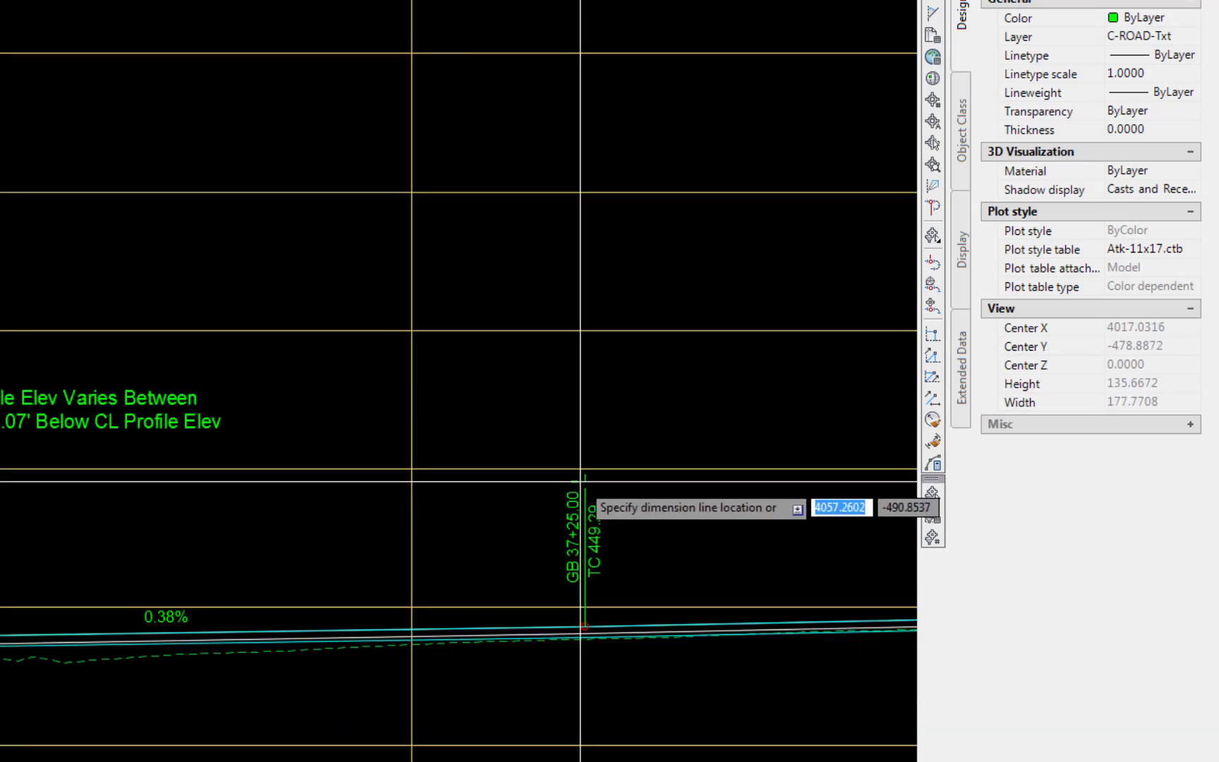
click(467, 410)
- Override the measurement text of the dimension ending at 37+25.00 with a blank and clear the selection
click(469, 410)
scroll(1124, 632, down, 5)
click(1125, 635)
key(Return)
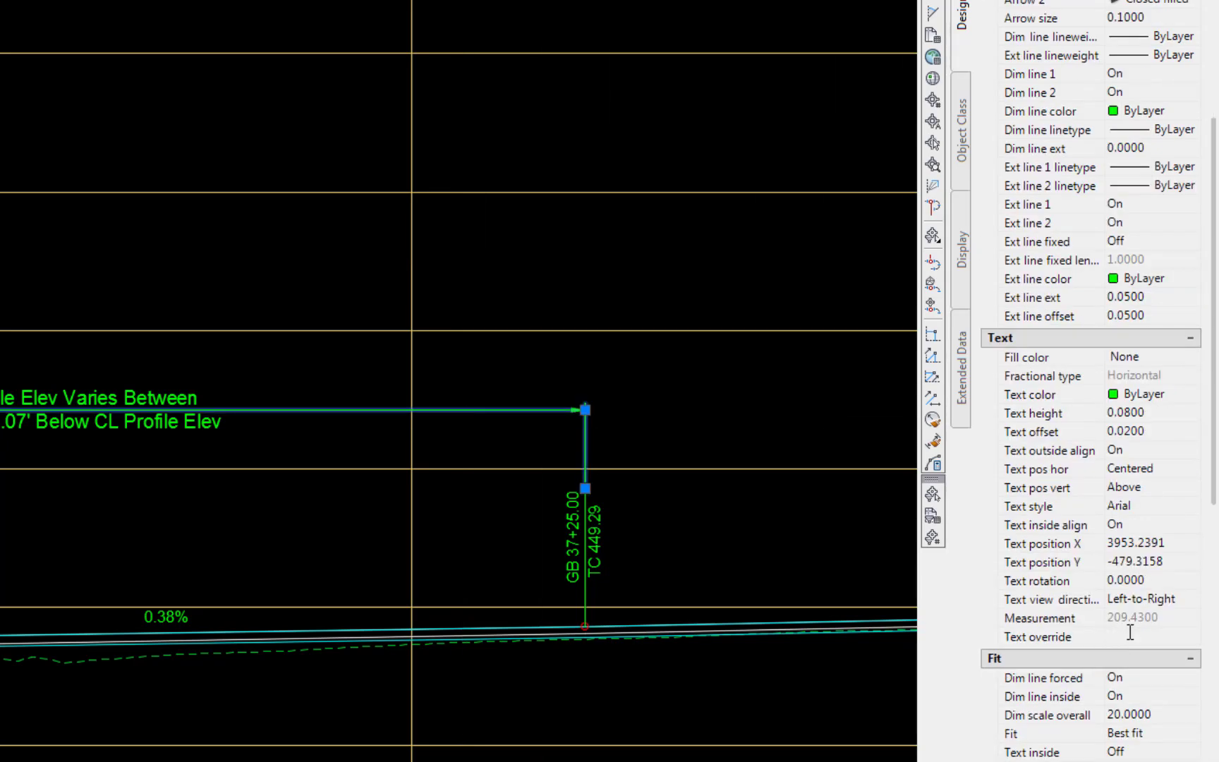
key(Escape)
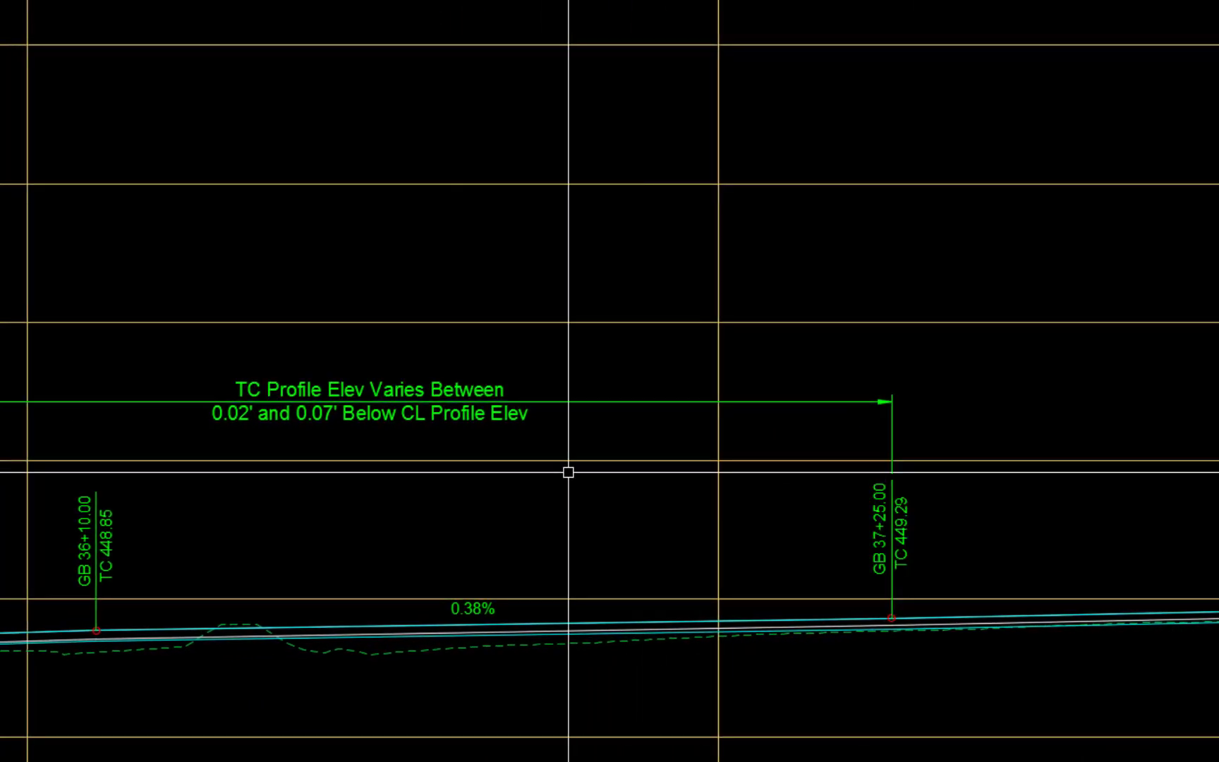
- Slide the 0.02' and 0.07' Below CL note about 11 units along its dimension line, away from the GB 37+25.00 label
click(232, 398)
click(202, 401)
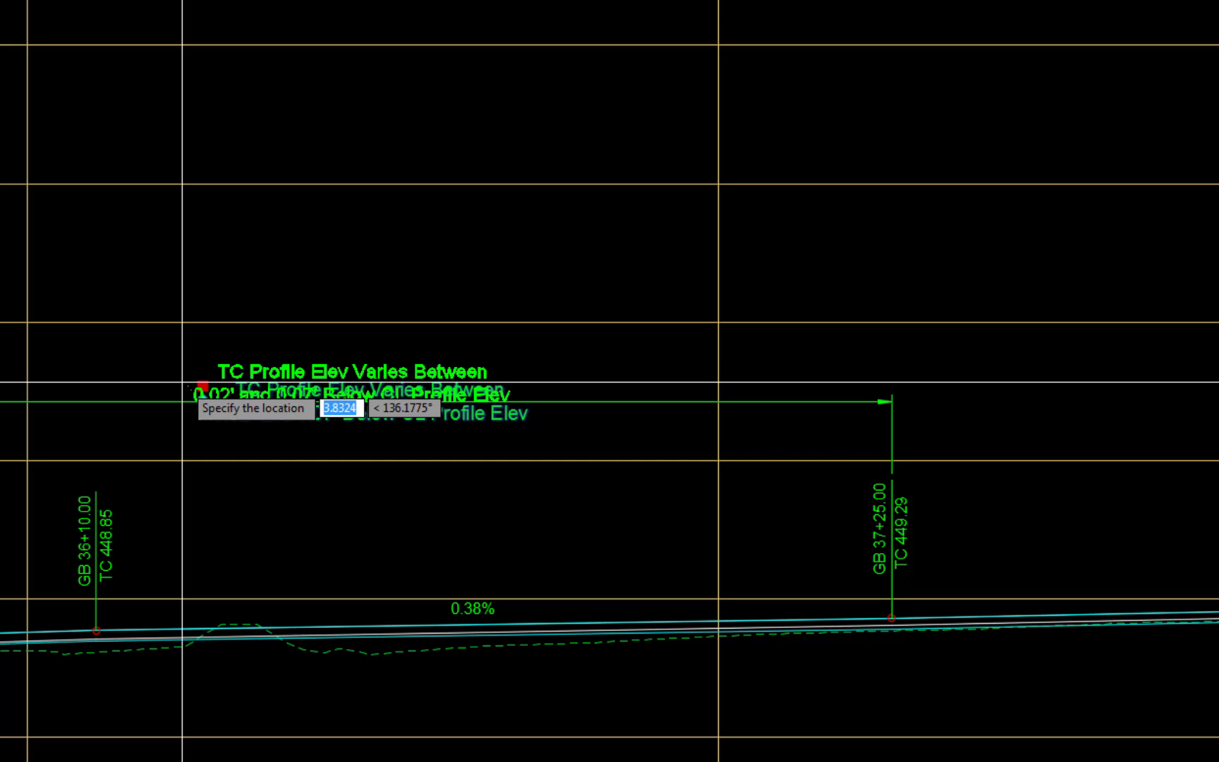
click(126, 400)
key(Escape)
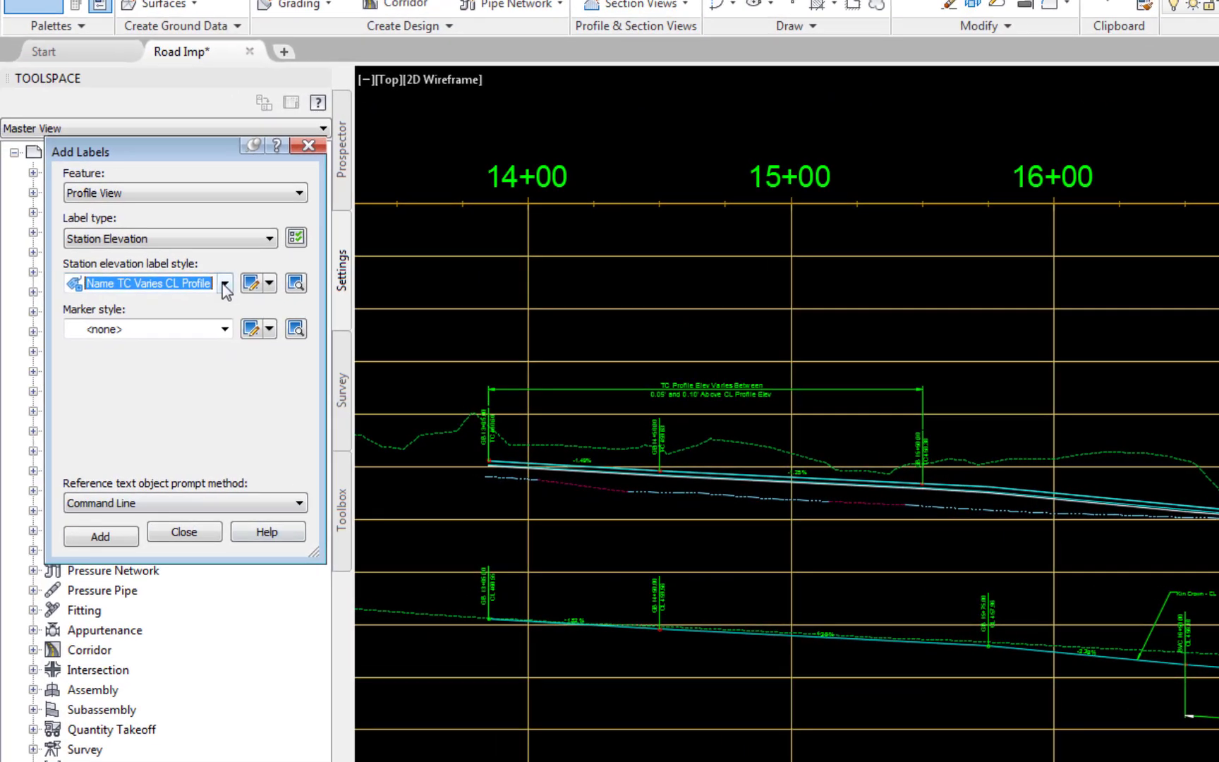
- Add a station elevation label in the Name TC Above CL Profile style on the upper top-of-curb profile at about 17+12, referencing that profile
click(225, 283)
click(196, 416)
click(100, 536)
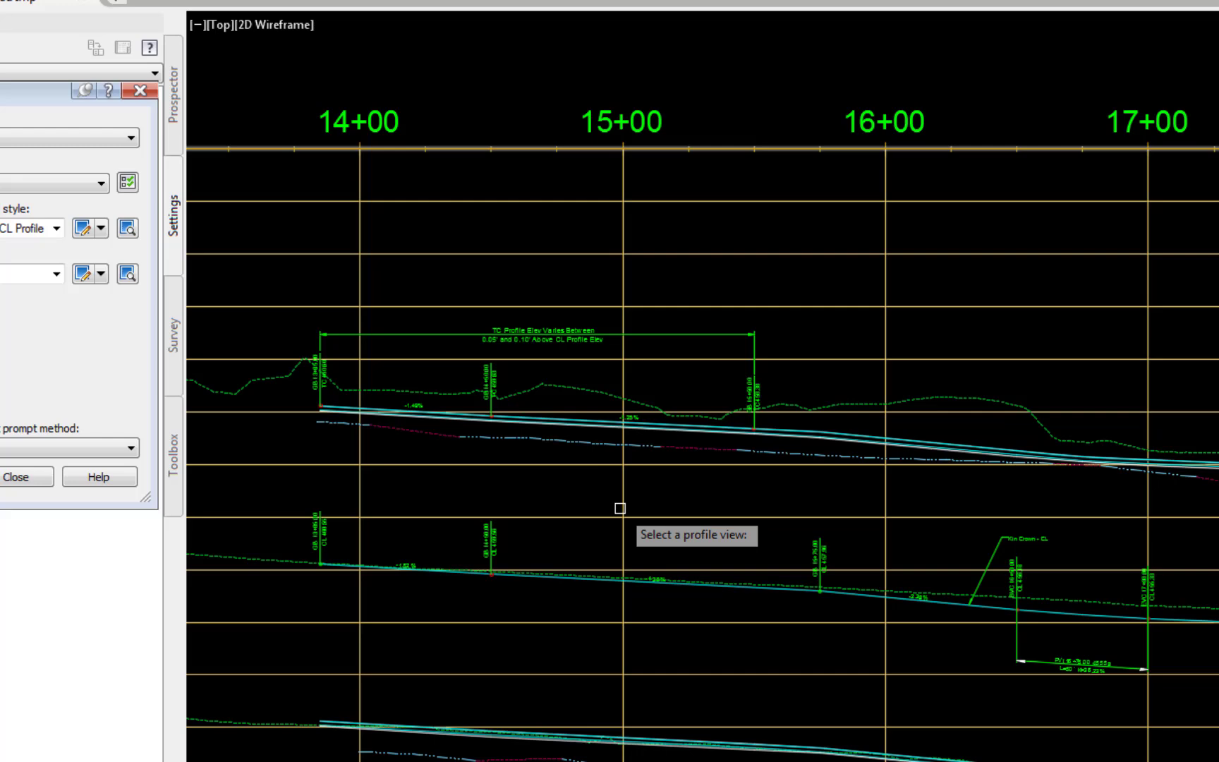
click(790, 572)
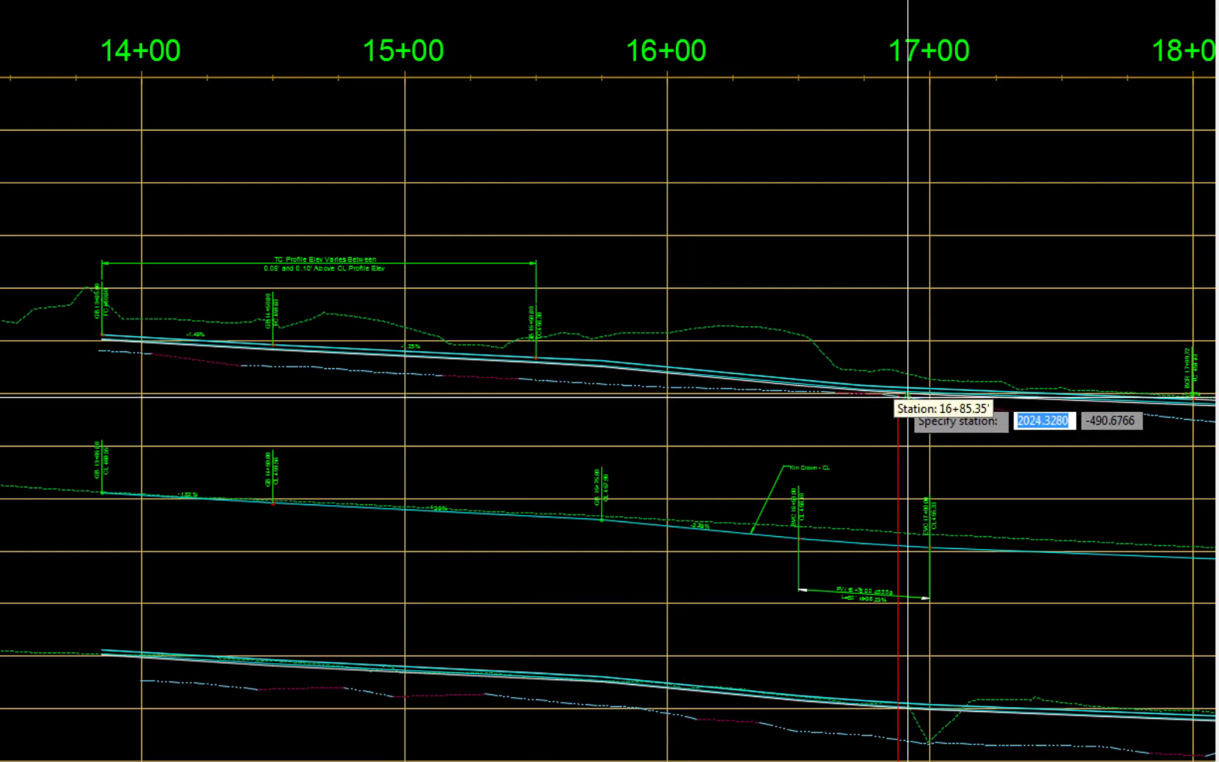
click(961, 363)
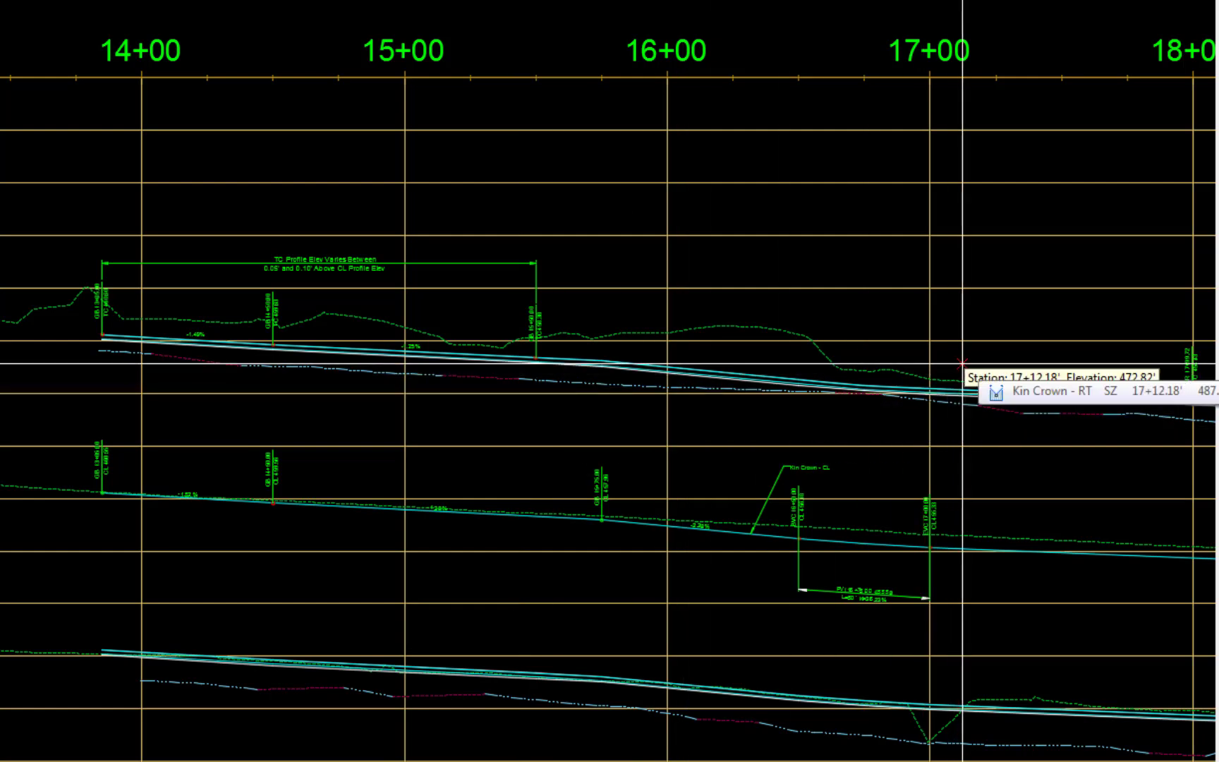
shift+right_click(962, 363)
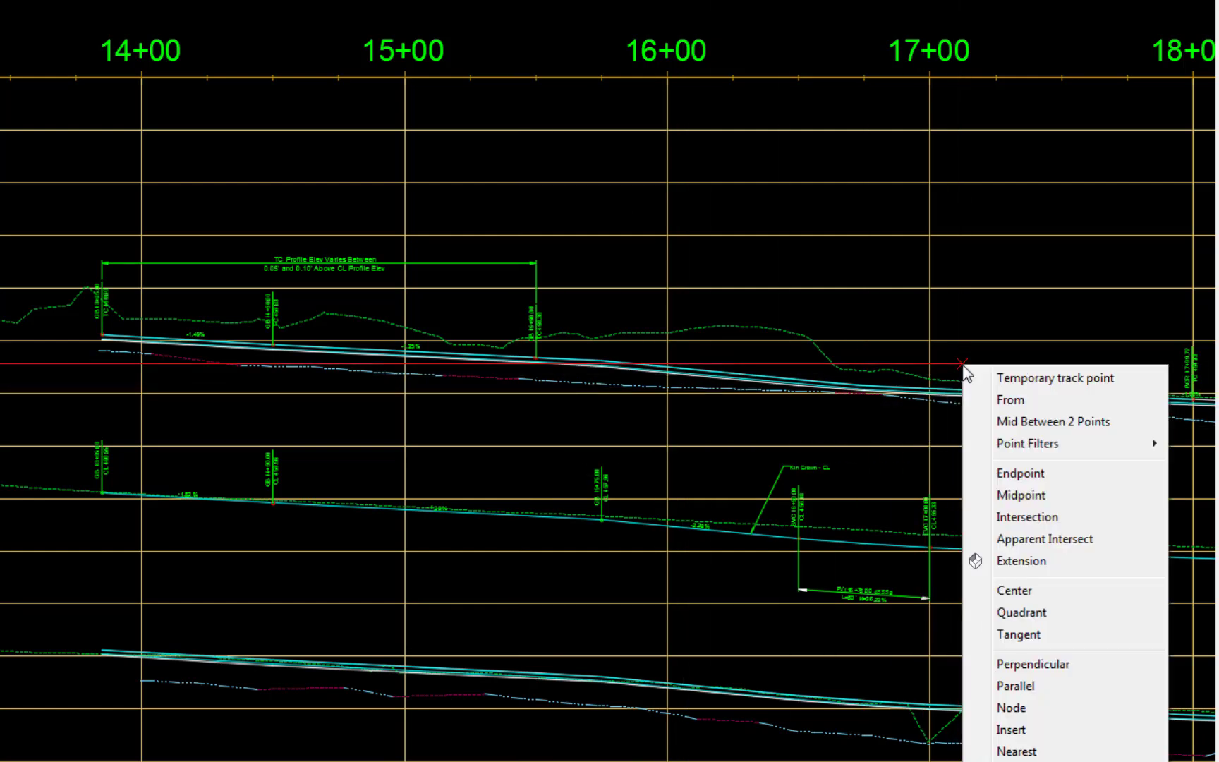
click(974, 496)
click(962, 391)
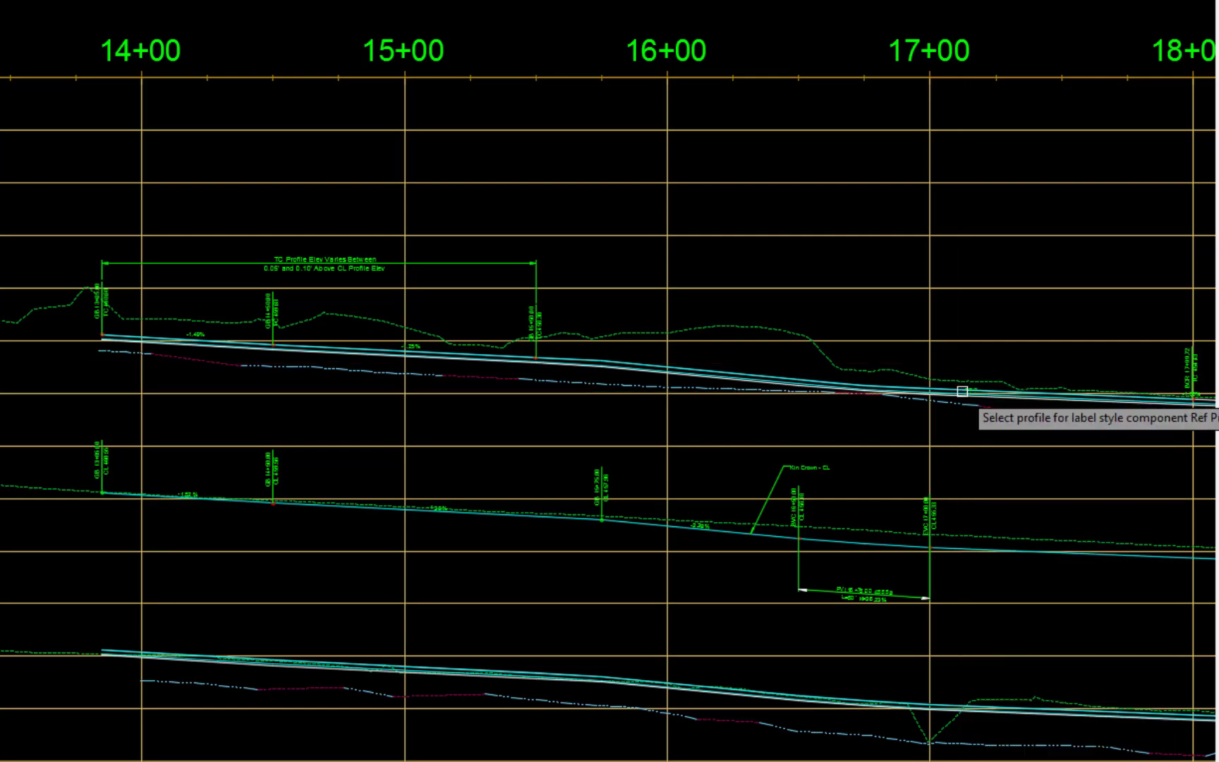
click(913, 385)
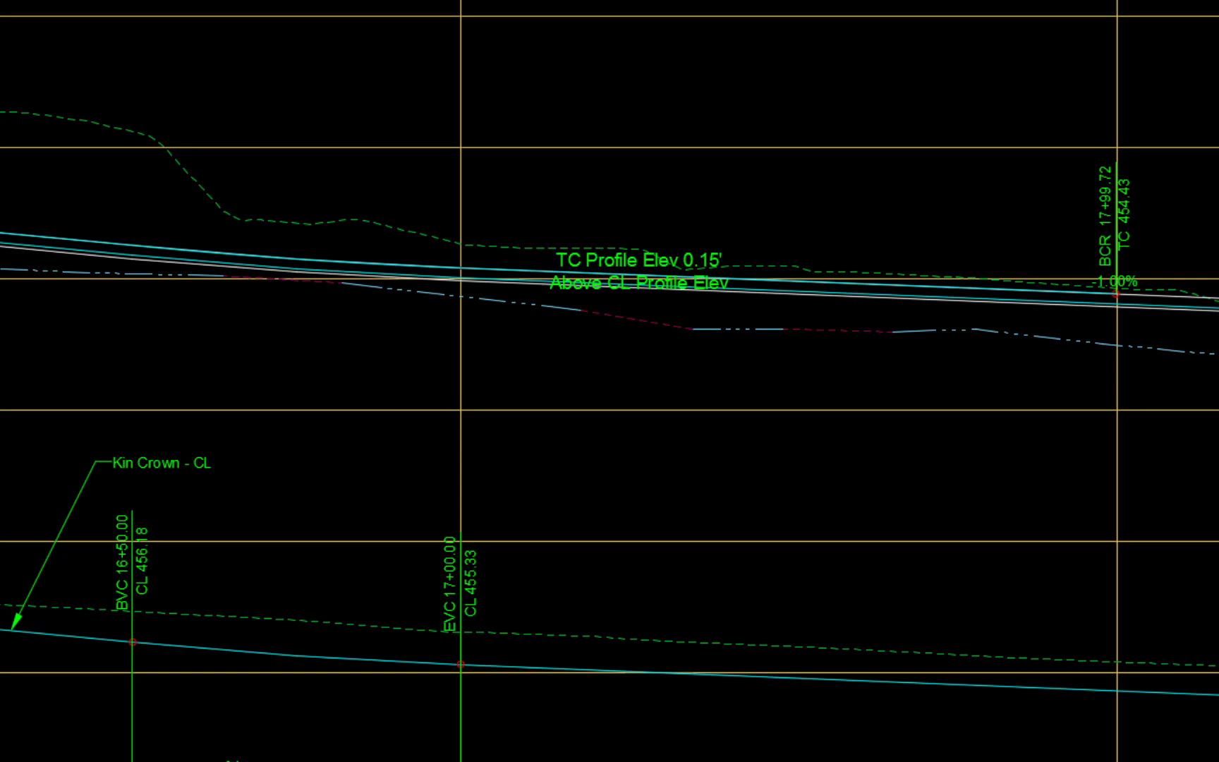
- Edit the new label's text near 17+12 so its offset above the CL profile reads 0.10'
click(636, 261)
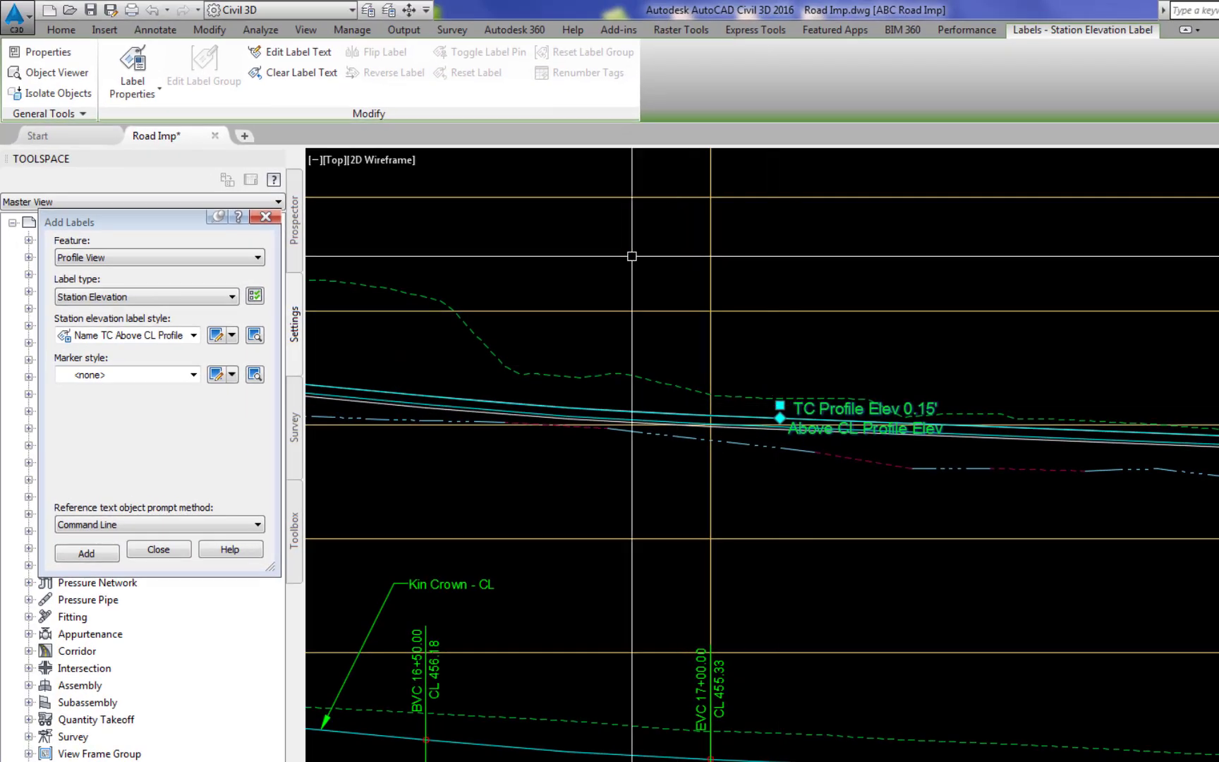
click(320, 53)
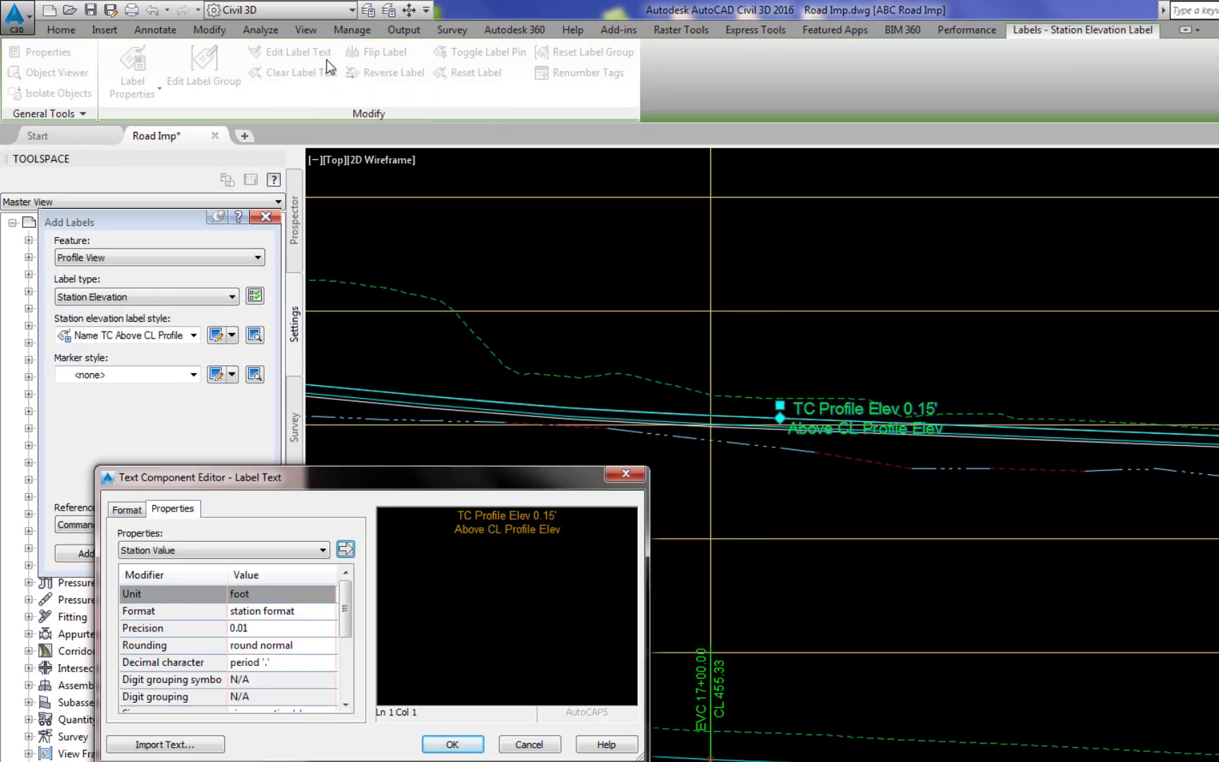
click(546, 505)
key(BackSpace)
key(Delete)
text(0)
click(451, 743)
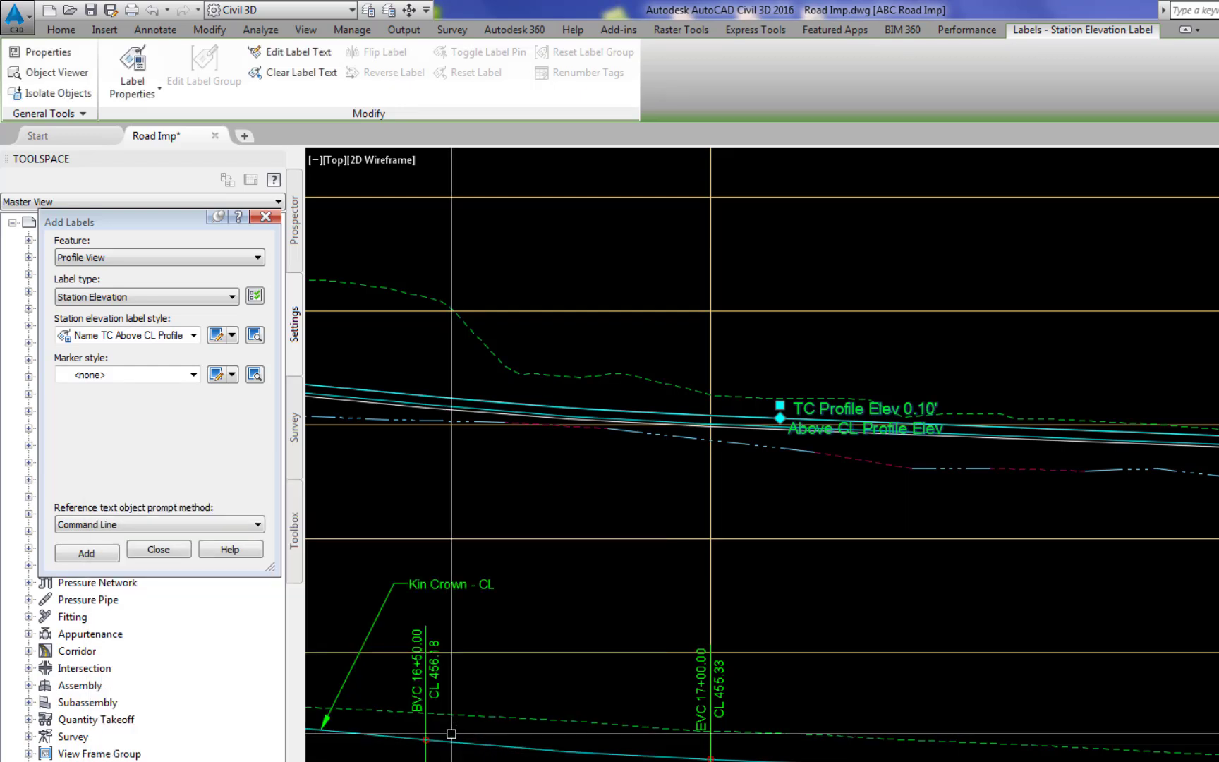
- Pull the TC Profile Elev 0.10' label near 17+12 up and ahead-station about 12 units off the profile on a leader, and clear the selection
click(780, 404)
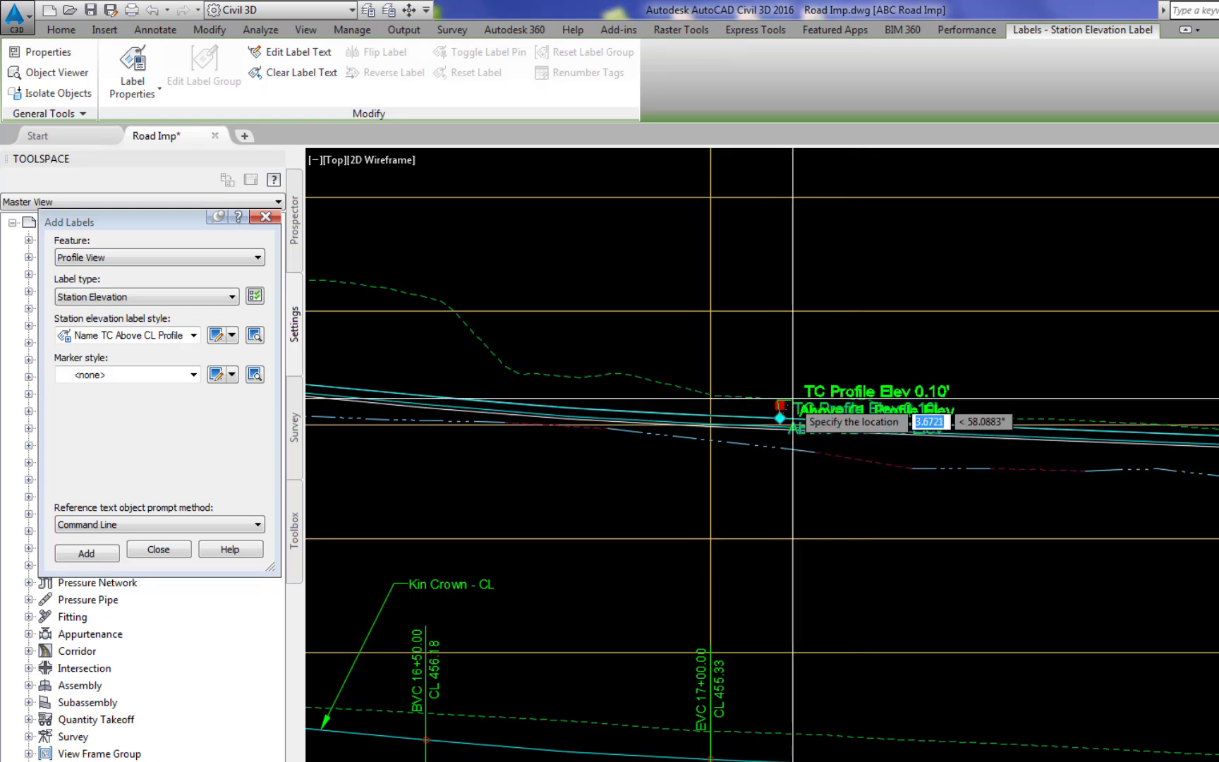
click(850, 348)
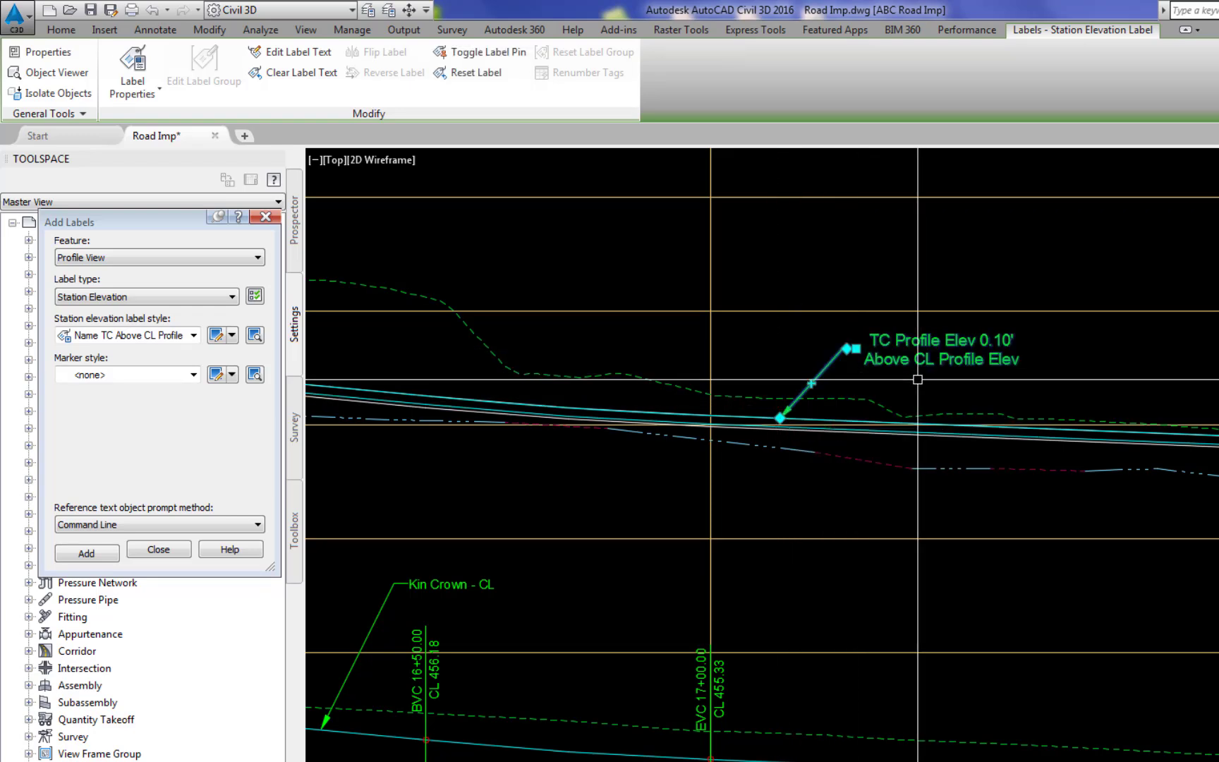
key(Escape)
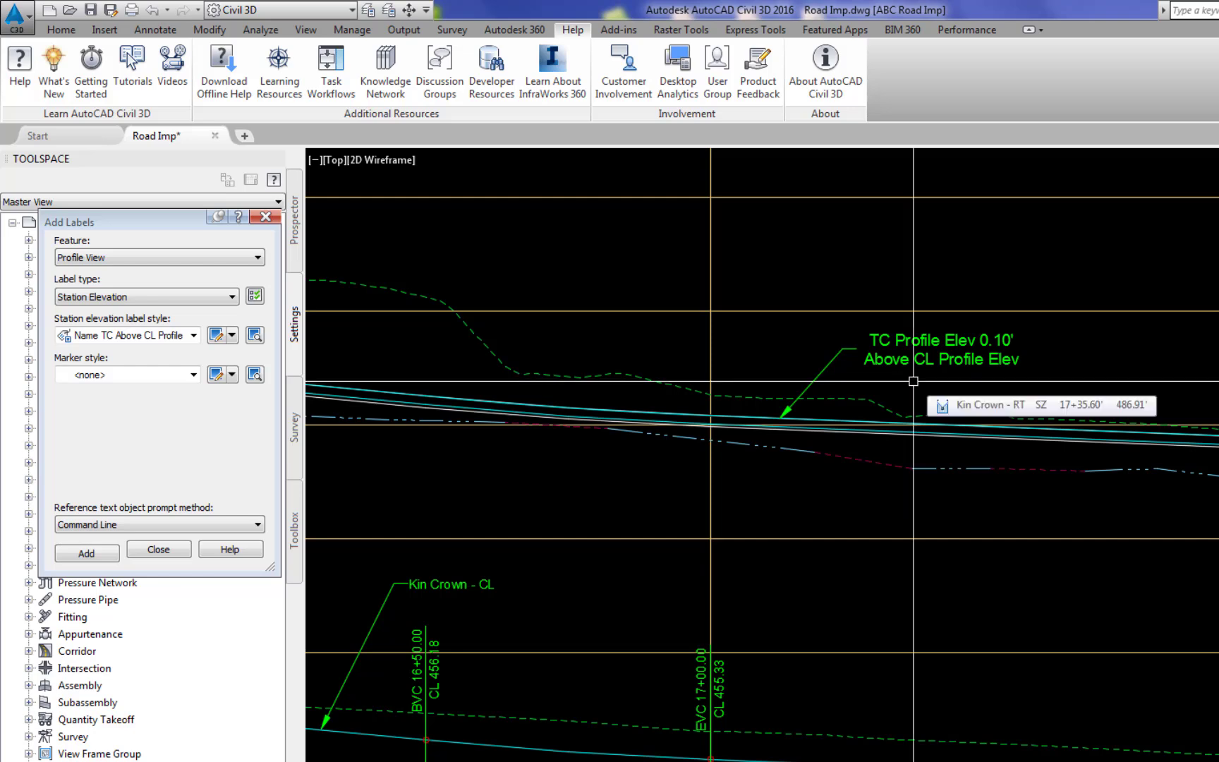
- Copy the TC Profile Elev 0.10' label from its leader tip to points along the upper top-of-curb profile, including about 20+27, 23+50 and 26+75
text(CO)
key(Return)
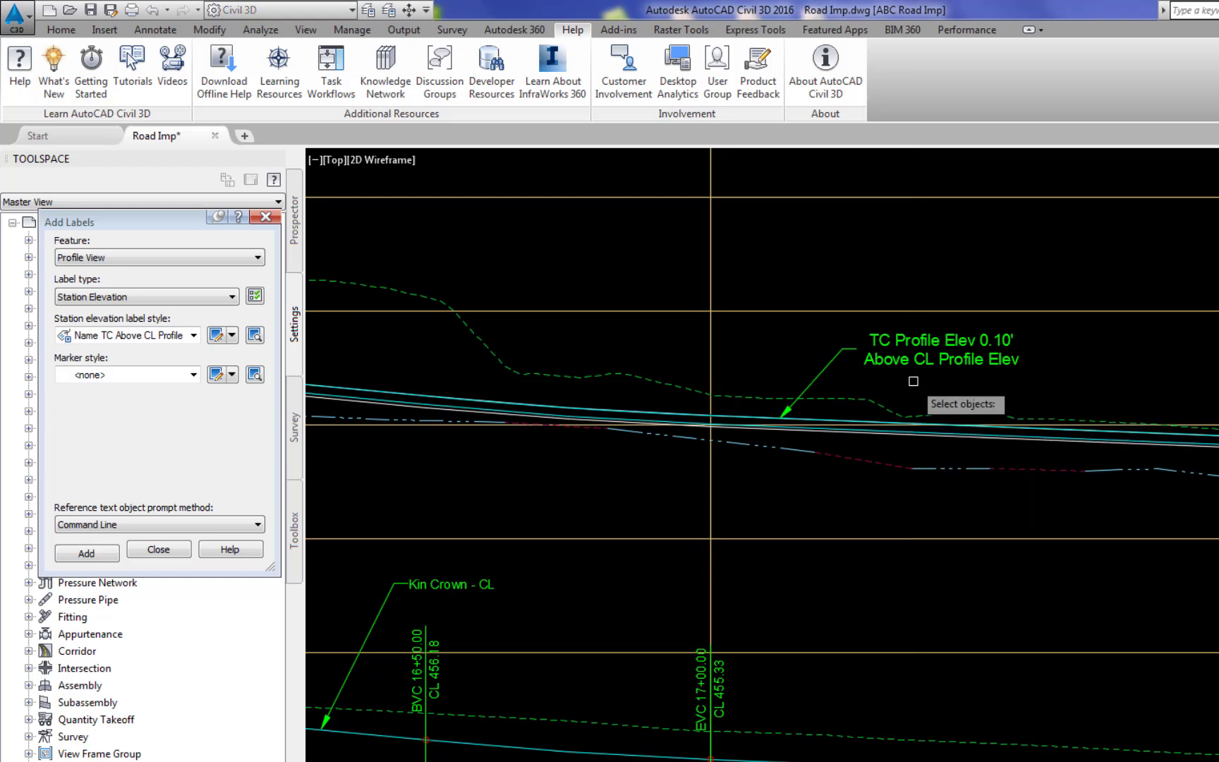
click(890, 338)
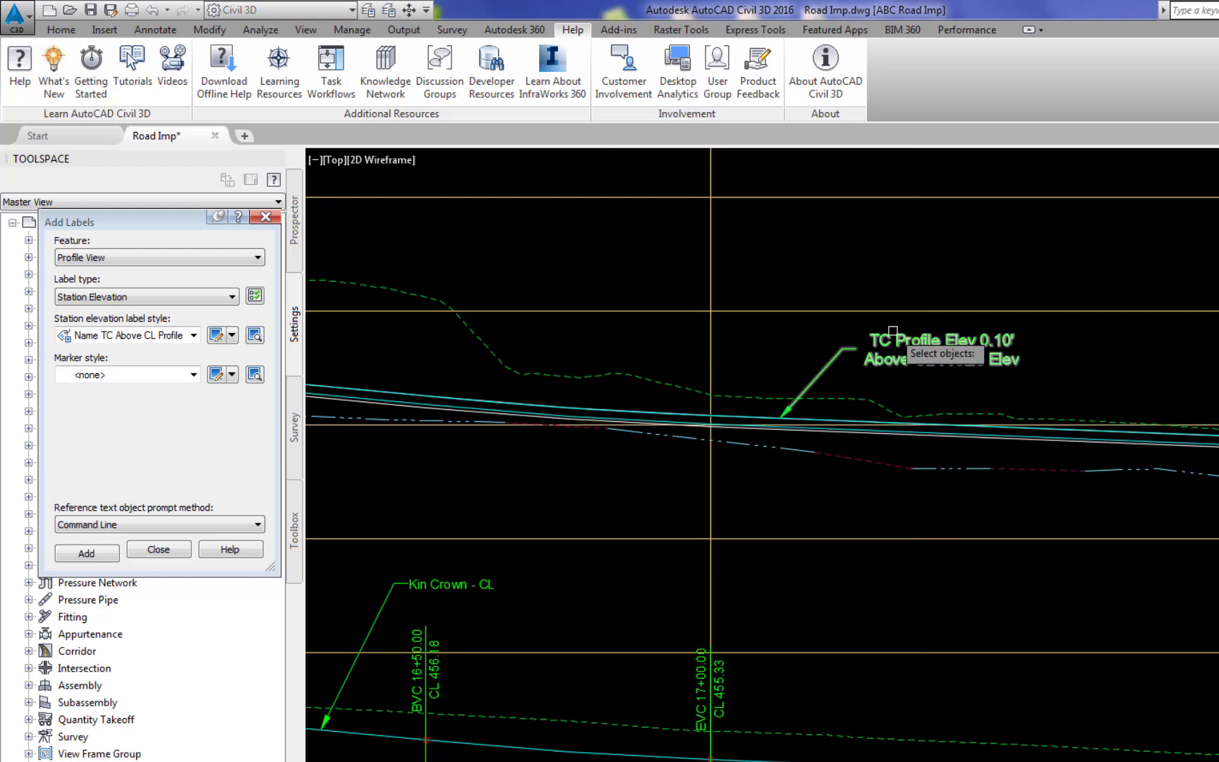
key(Return)
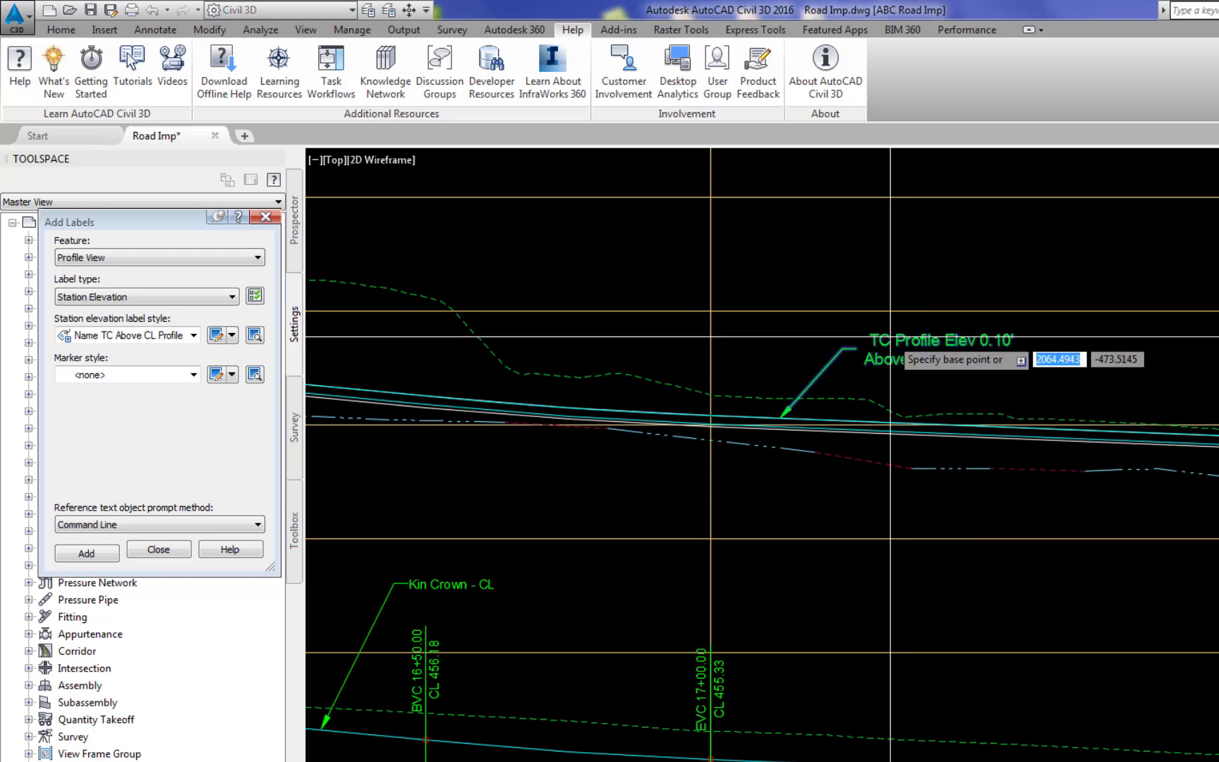
click(789, 421)
scroll(908, 459, down, 6)
mouse_move(938, 536)
middle_down()
mouse_move(729, 585)
mouse_move(457, 601)
middle_up()
scroll(714, 578, up, 4)
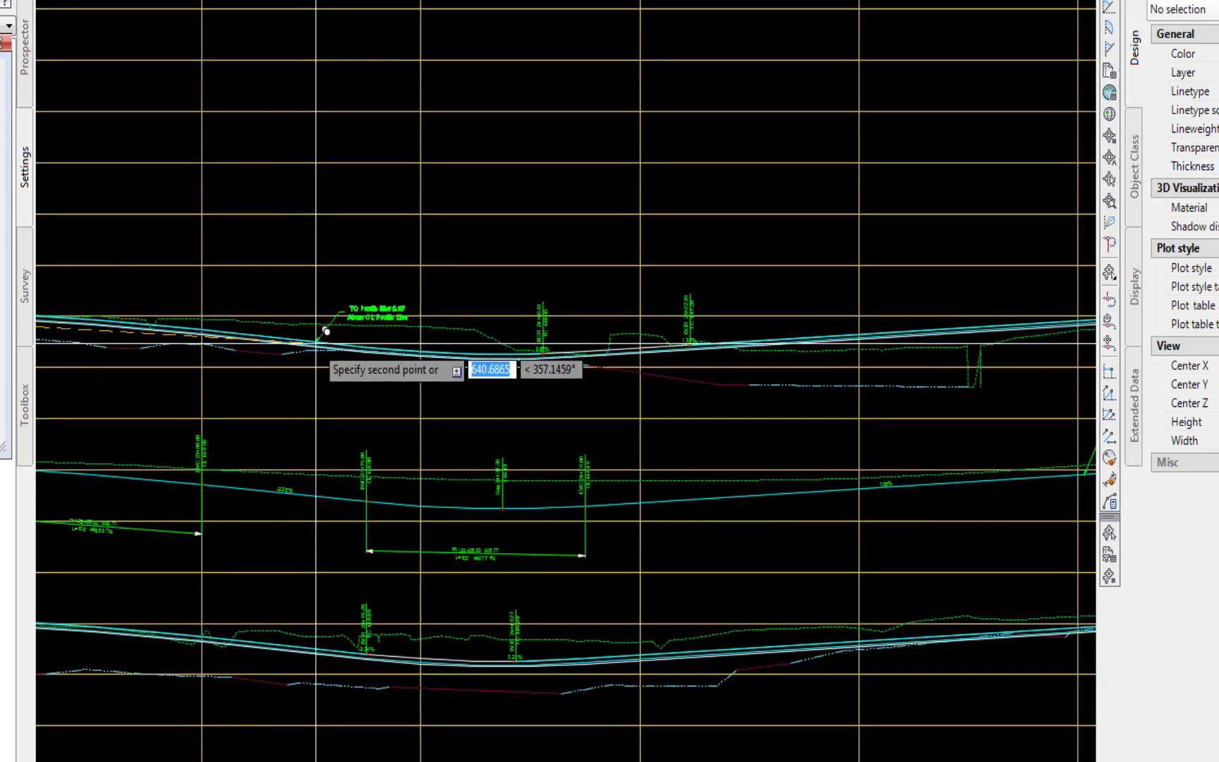
click(316, 344)
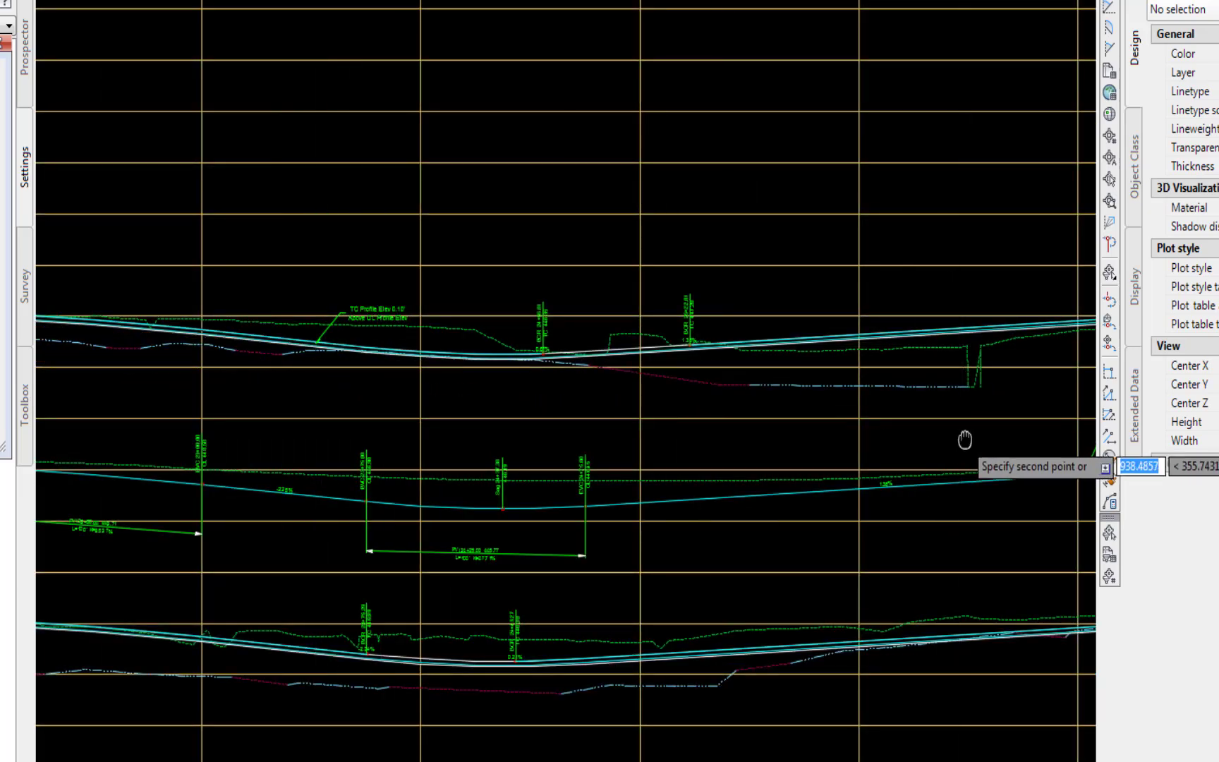
middle_drag(963, 440, 325, 537)
click(399, 418)
scroll(738, 517, down, 4)
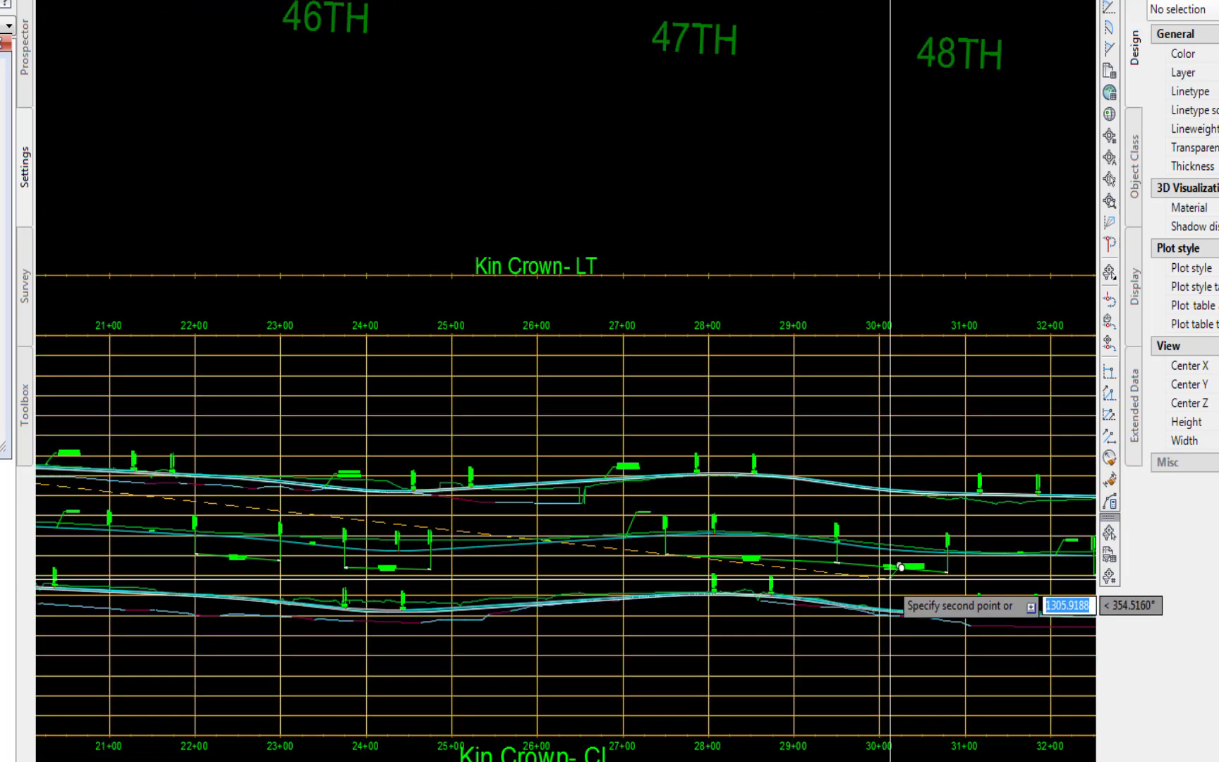
click(890, 660)
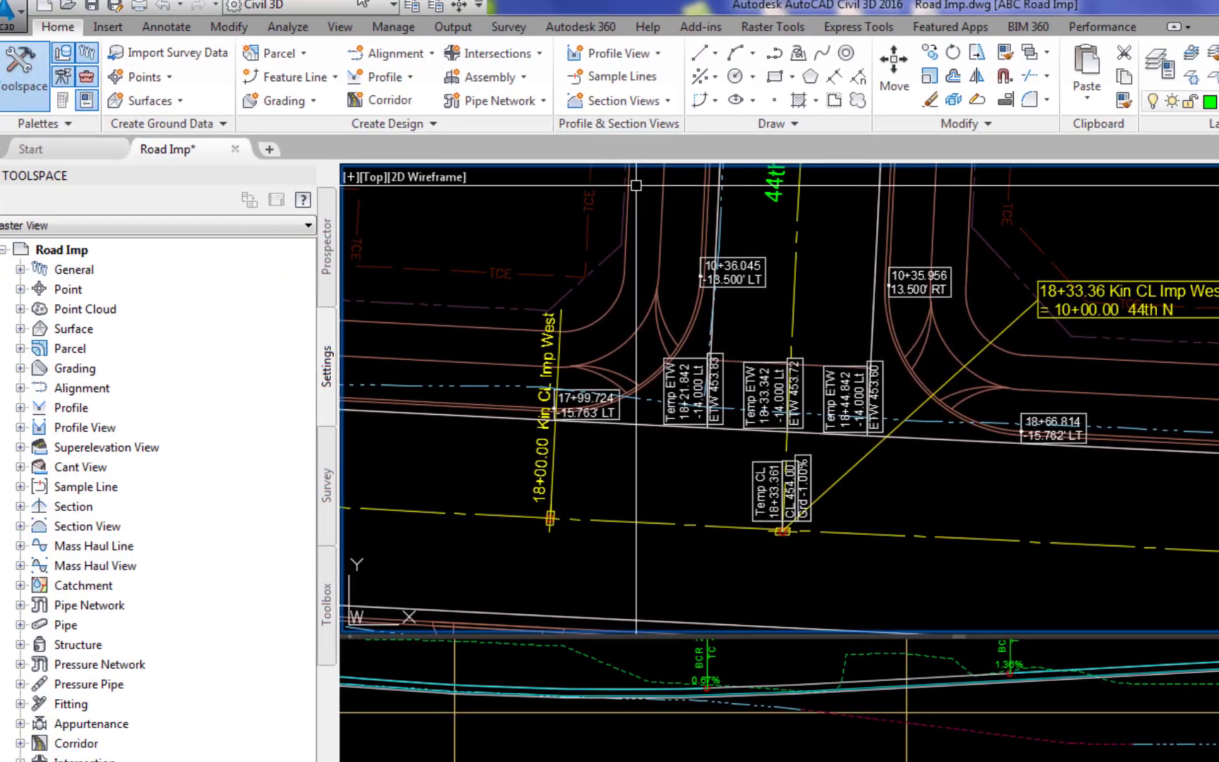
- Set up adding Alignment labels of type Station Offset - Fixed Point with the Temp TC Sta Elev Grd Vert style
click(177, 39)
click(31, 74)
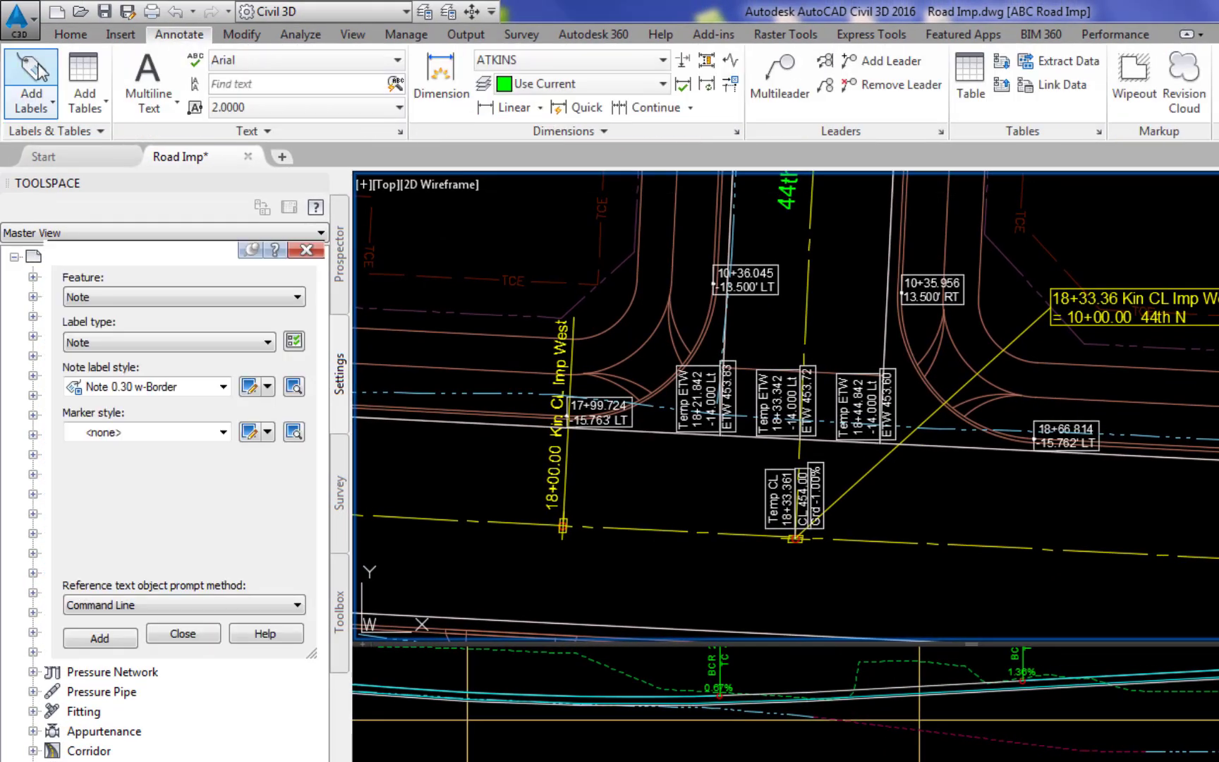
click(296, 297)
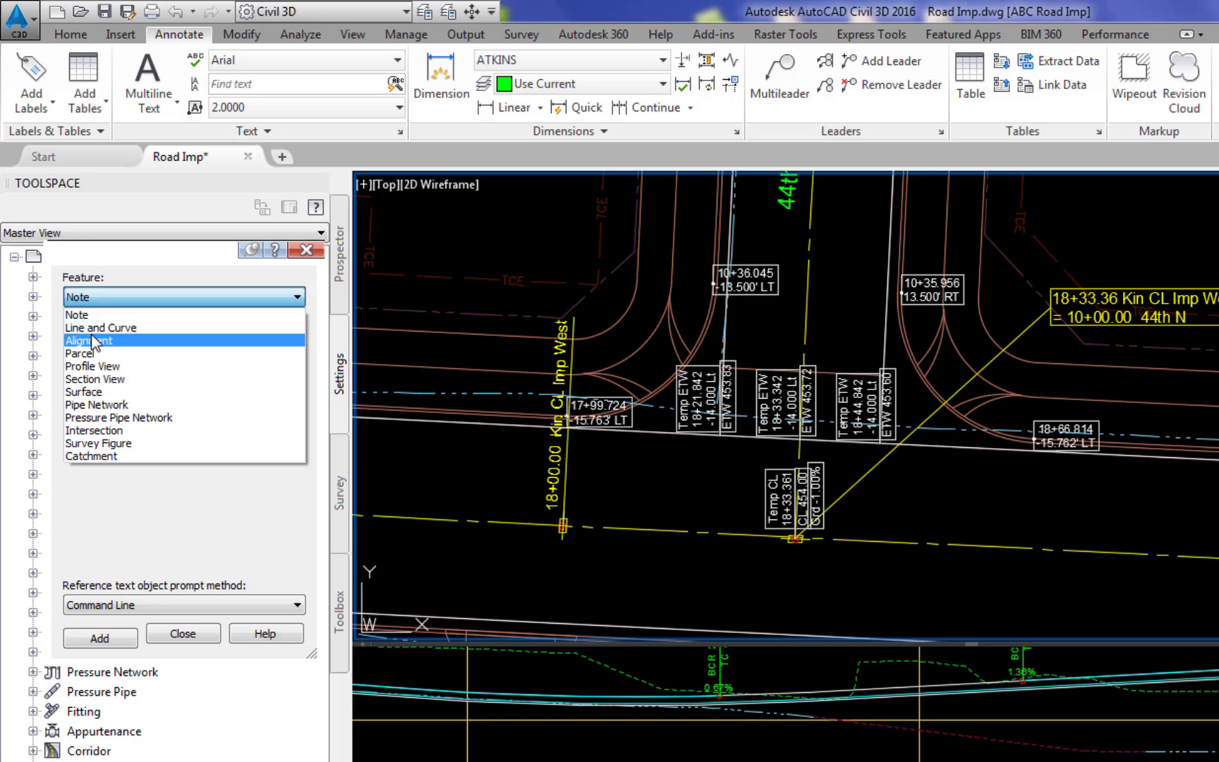
click(90, 340)
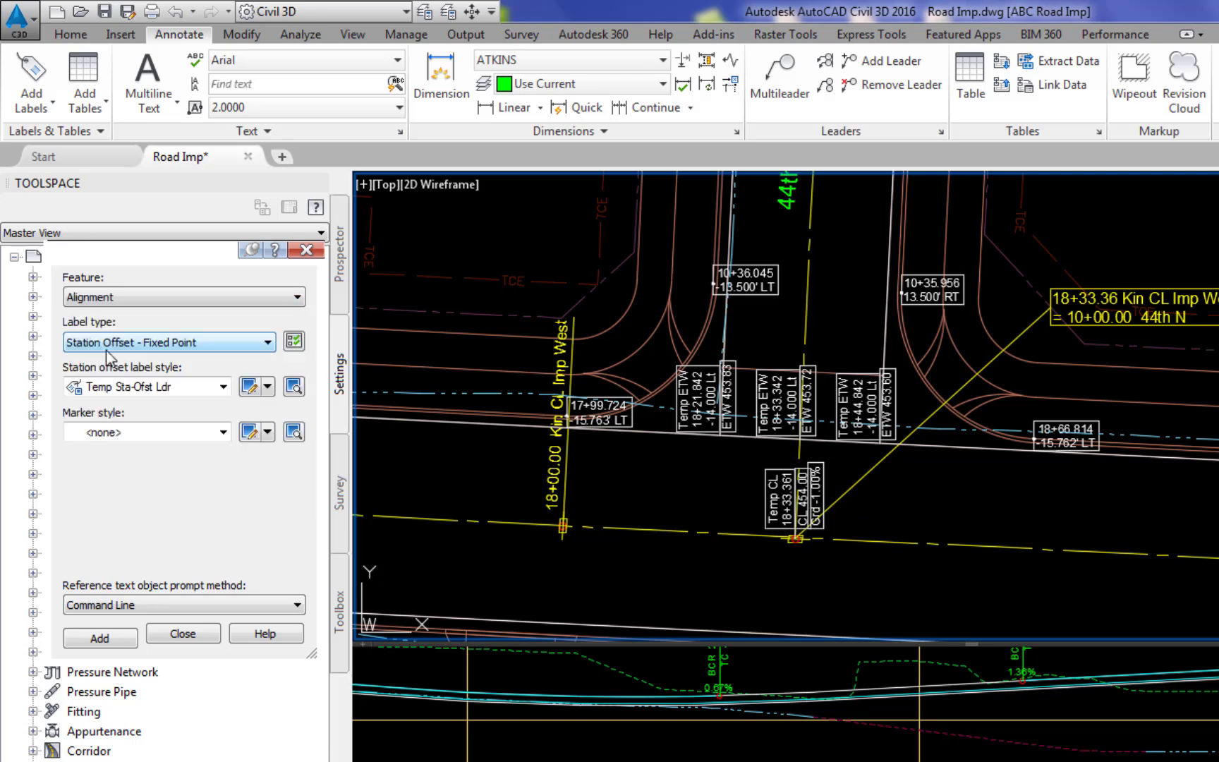
click(223, 386)
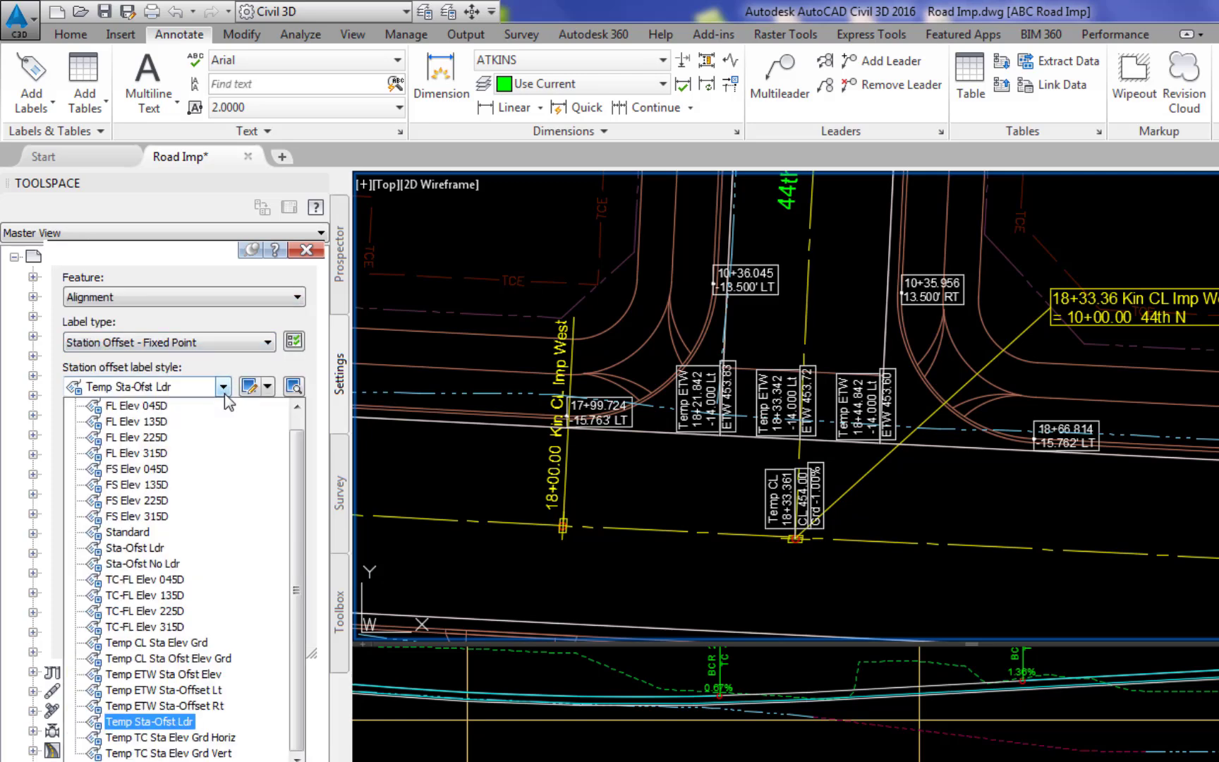
click(163, 753)
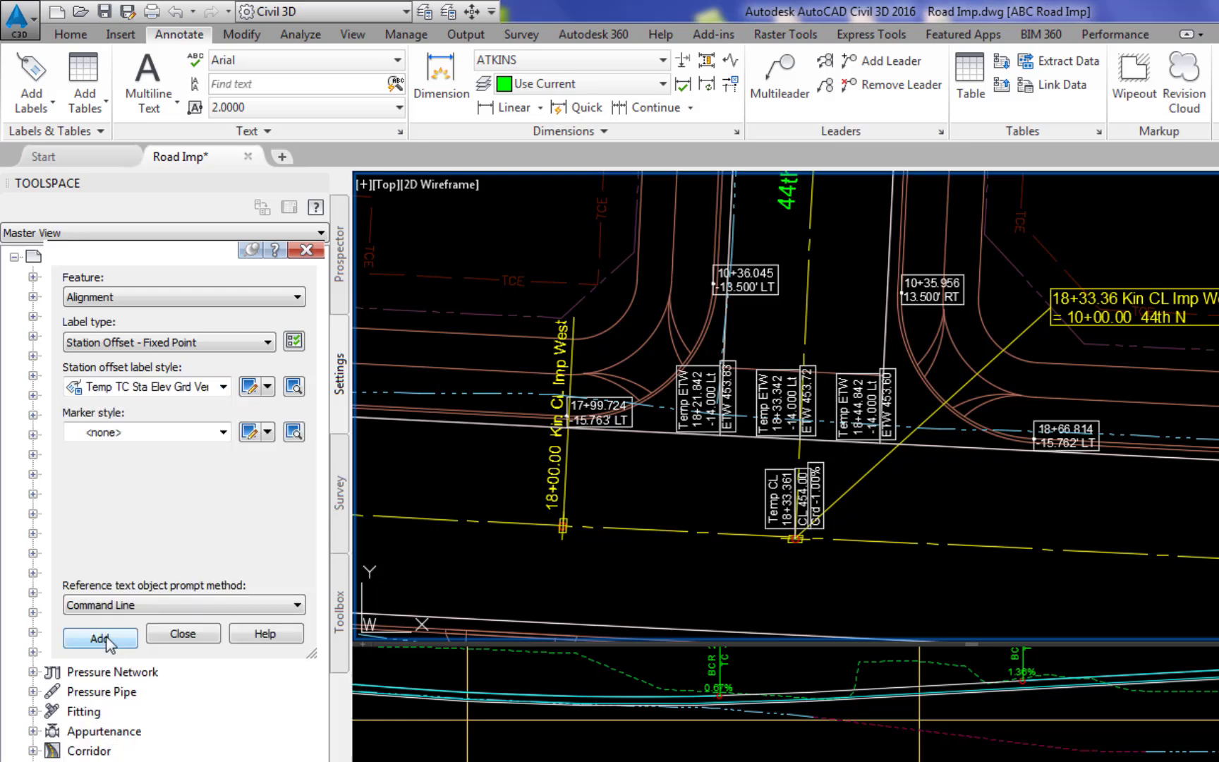
- Label the Kin CL Imp West alignment's curb point at 17+99.724, -15.763' LT, referencing the upper top-of-curb profile for elevation and grade
click(103, 637)
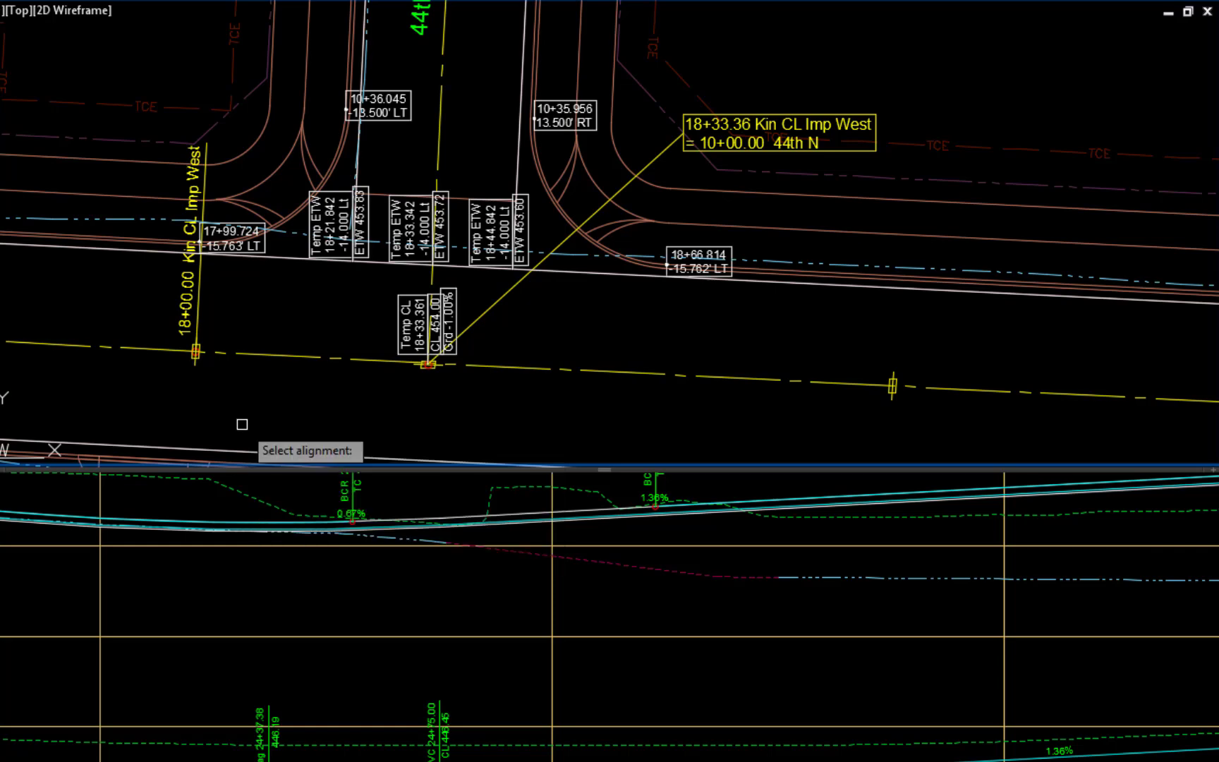
click(314, 362)
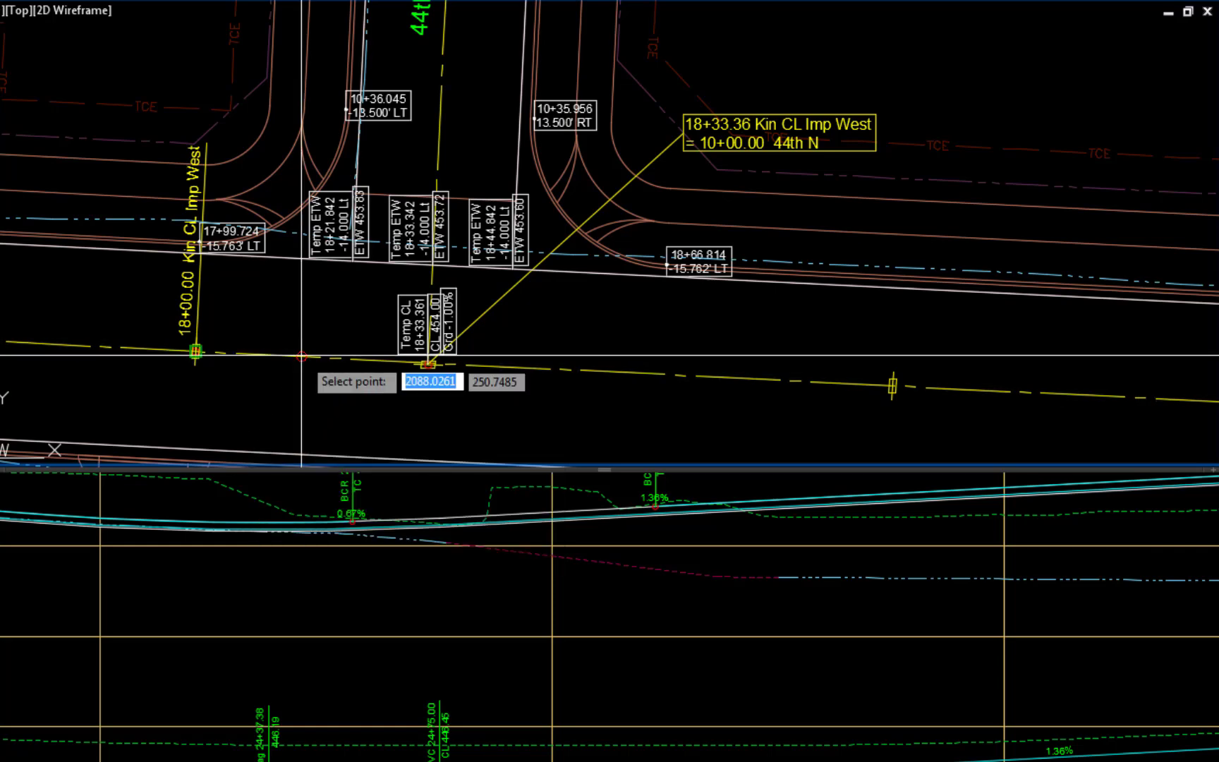
scroll(177, 247, up, 4)
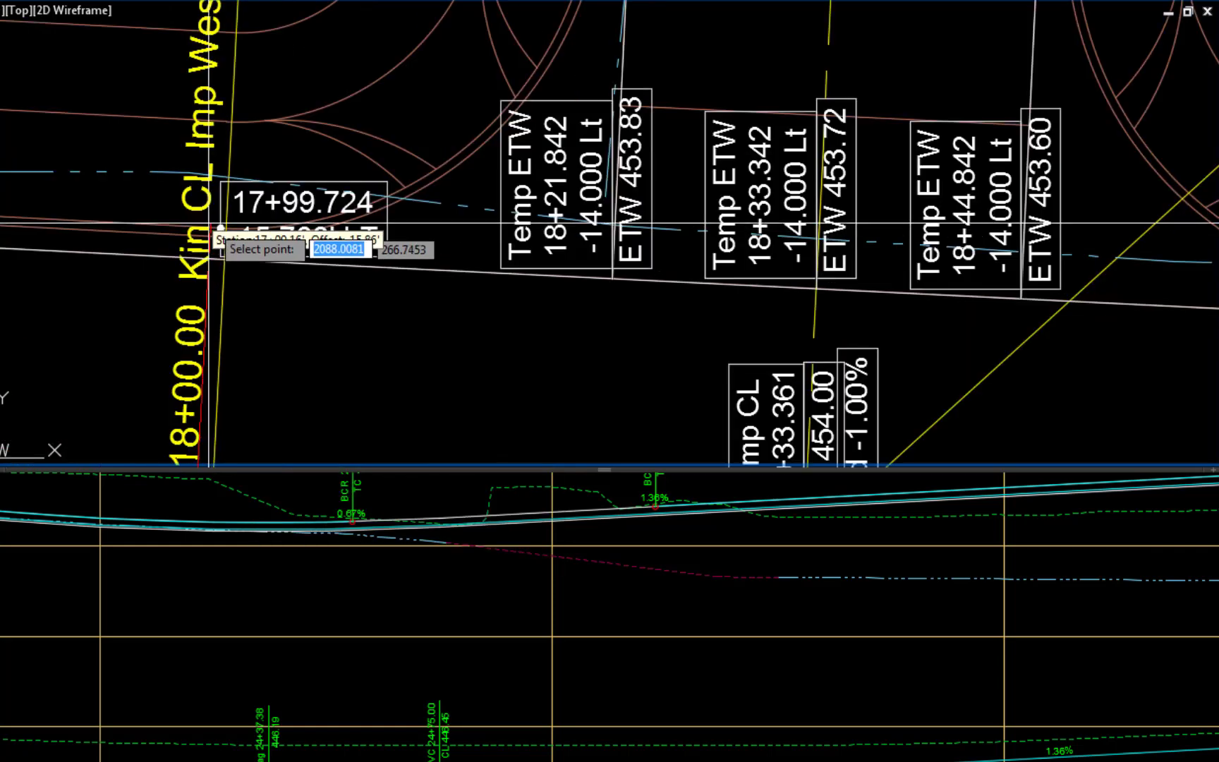
scroll(244, 220, up, 4)
scroll(240, 220, up, 2)
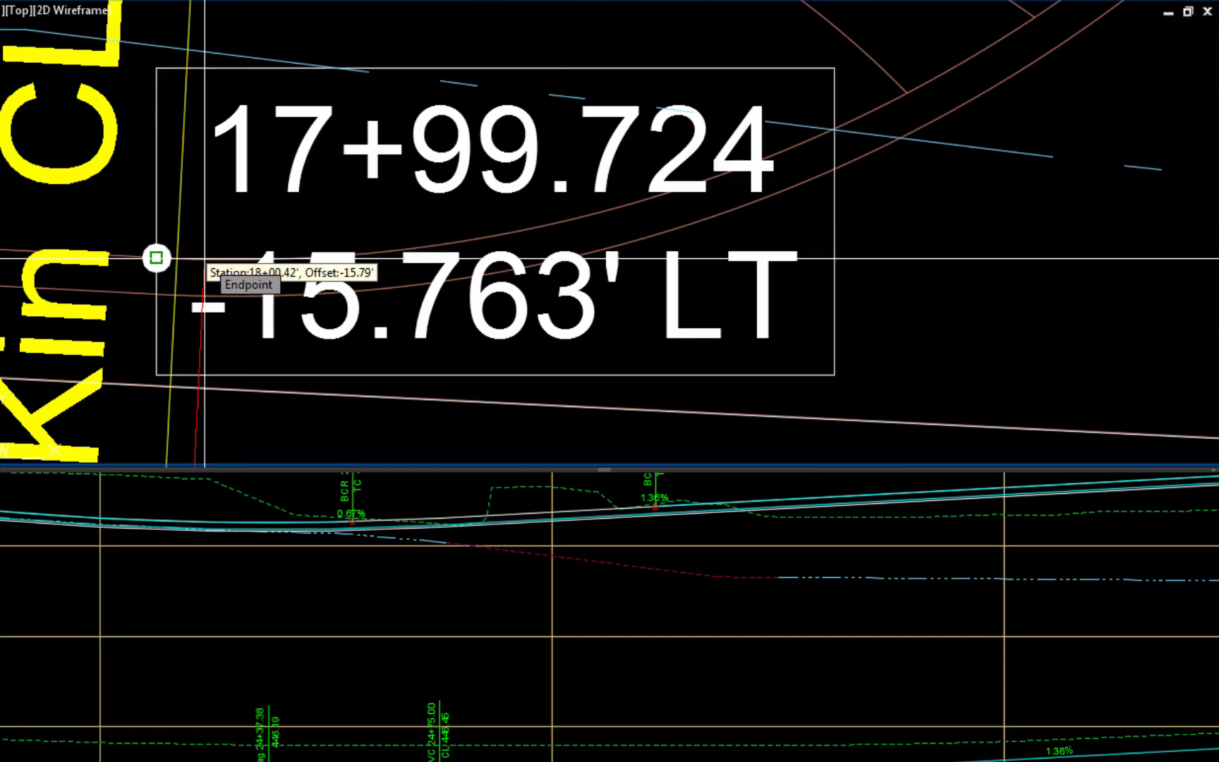
click(205, 258)
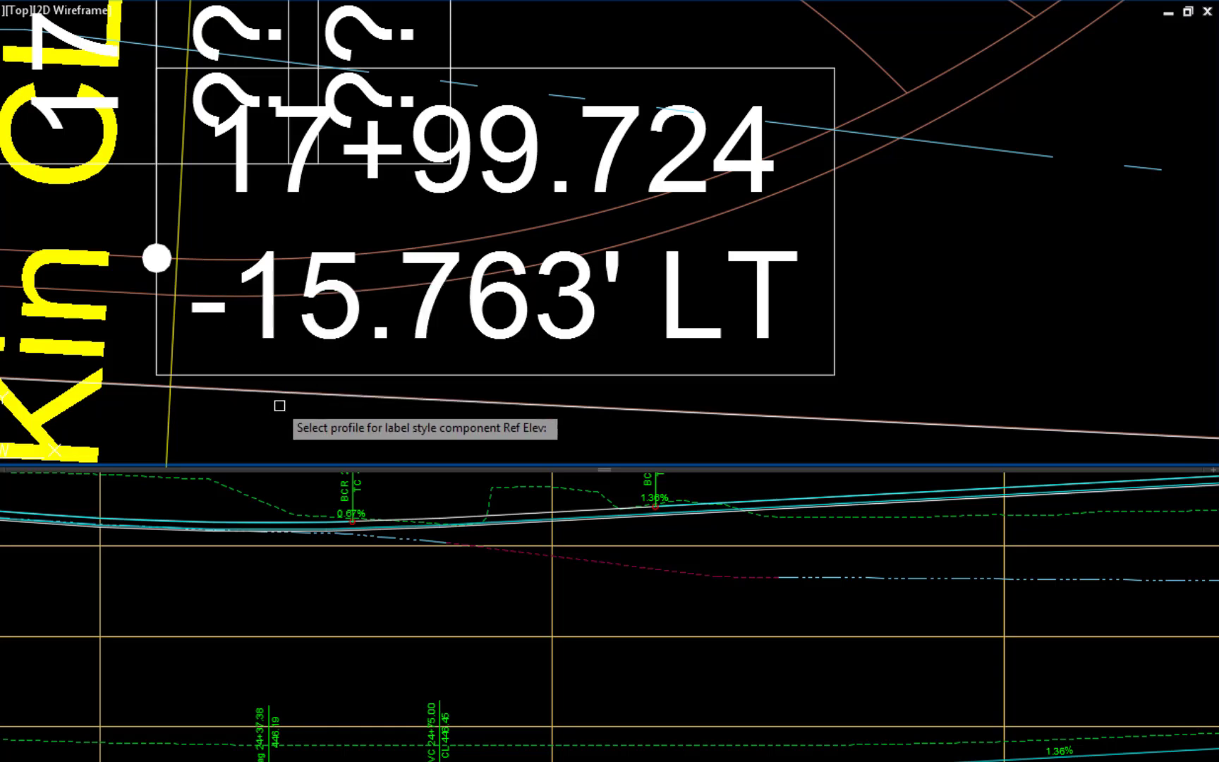
click(452, 508)
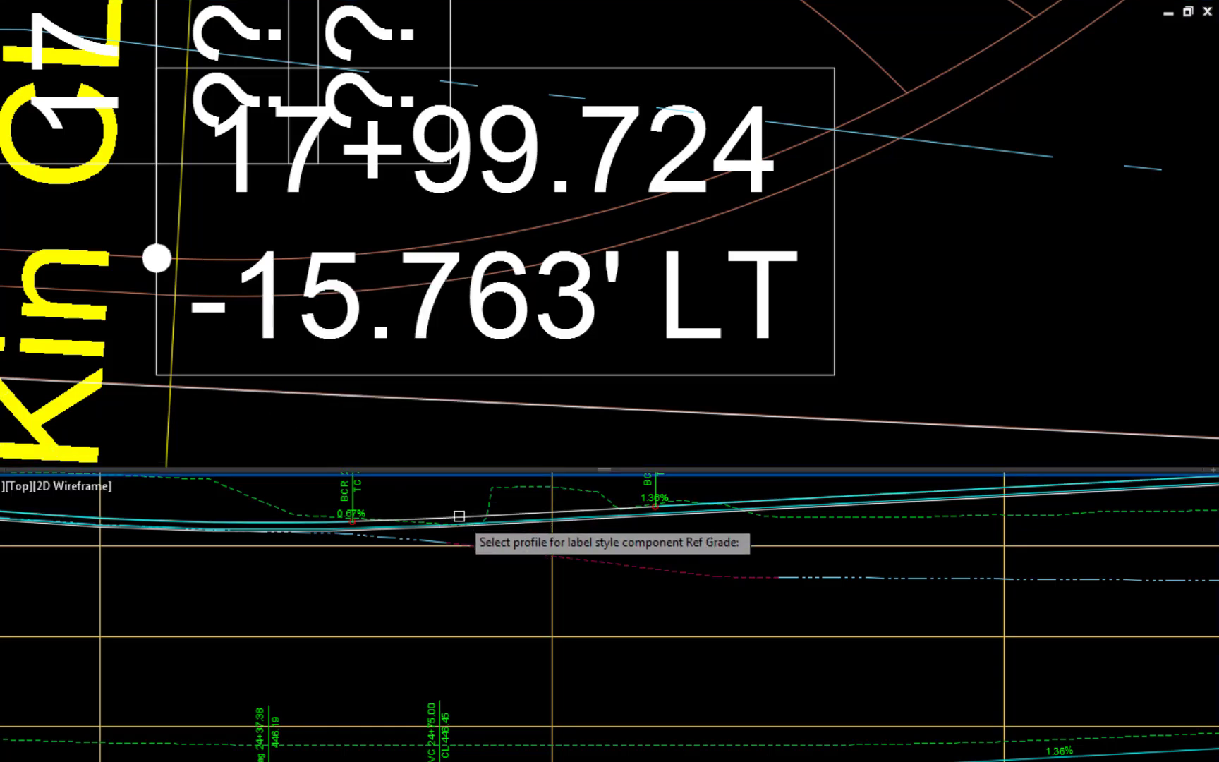
click(459, 516)
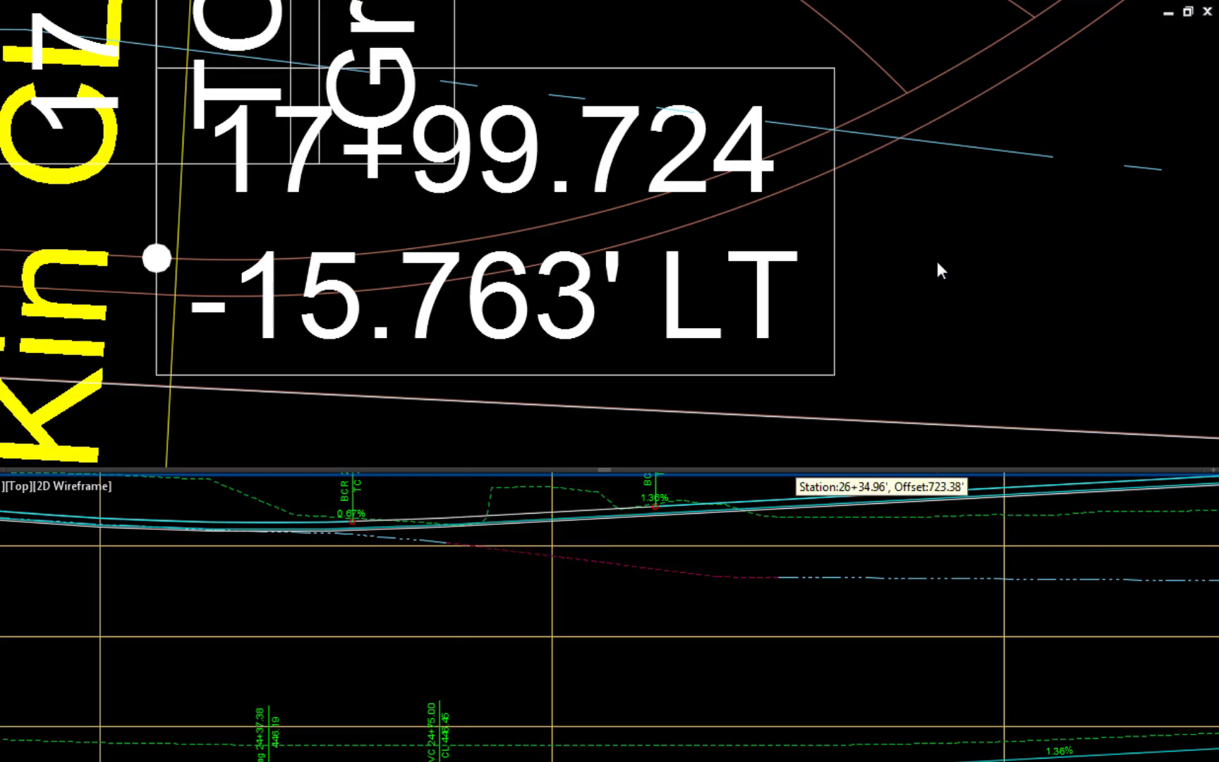
- Add the same top-of-curb label at the 18+66.814, -15.762' LT curb point on the far side of 44th St
scroll(938, 262, down, 6)
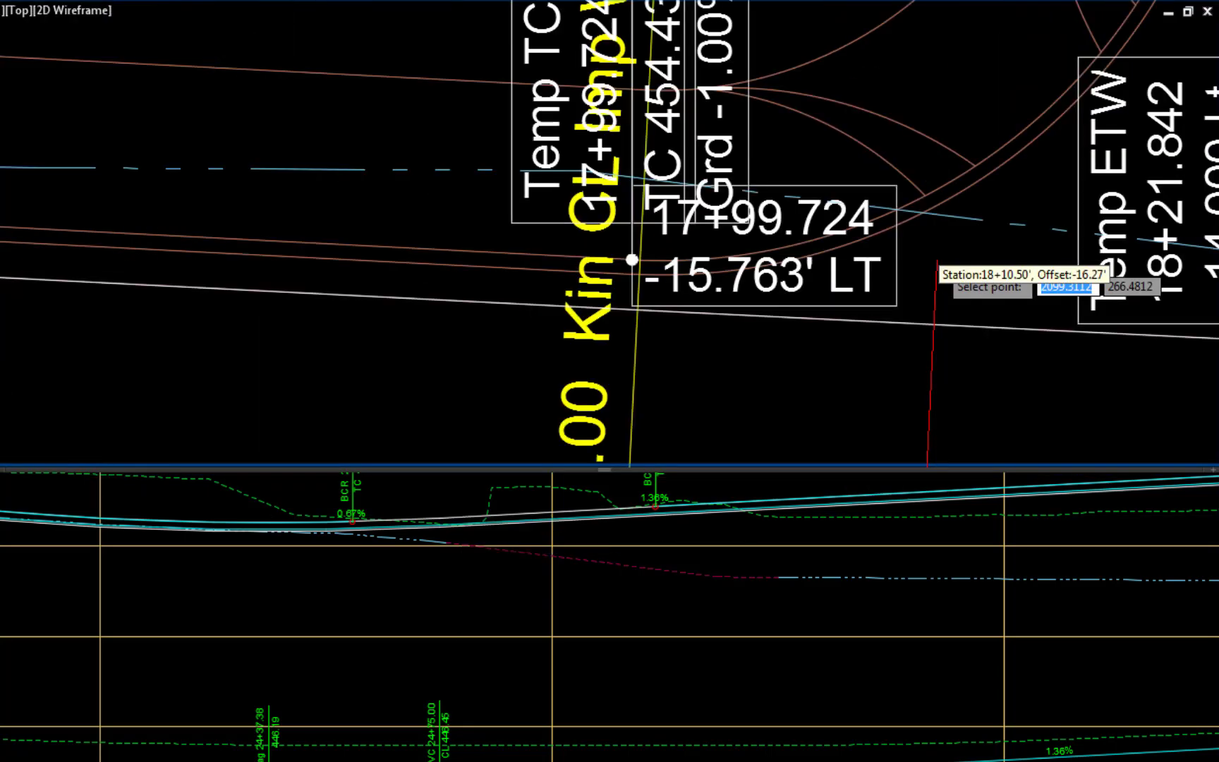
middle_drag(941, 257, 93, 211)
middle_drag(980, 317, 658, 322)
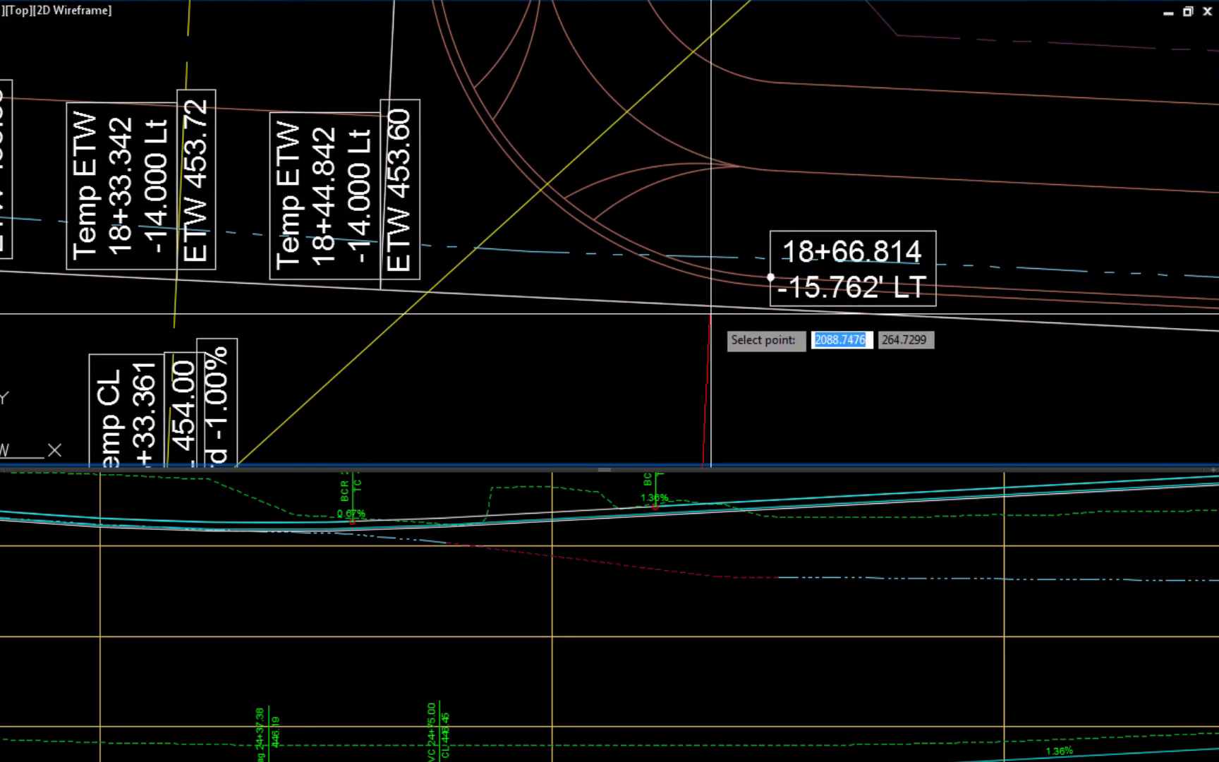
click(736, 272)
- Add the same top-of-curb labels at the two 45th St curb return points, 21+28.814 and 21+95.459 LT
scroll(941, 370, down, 6)
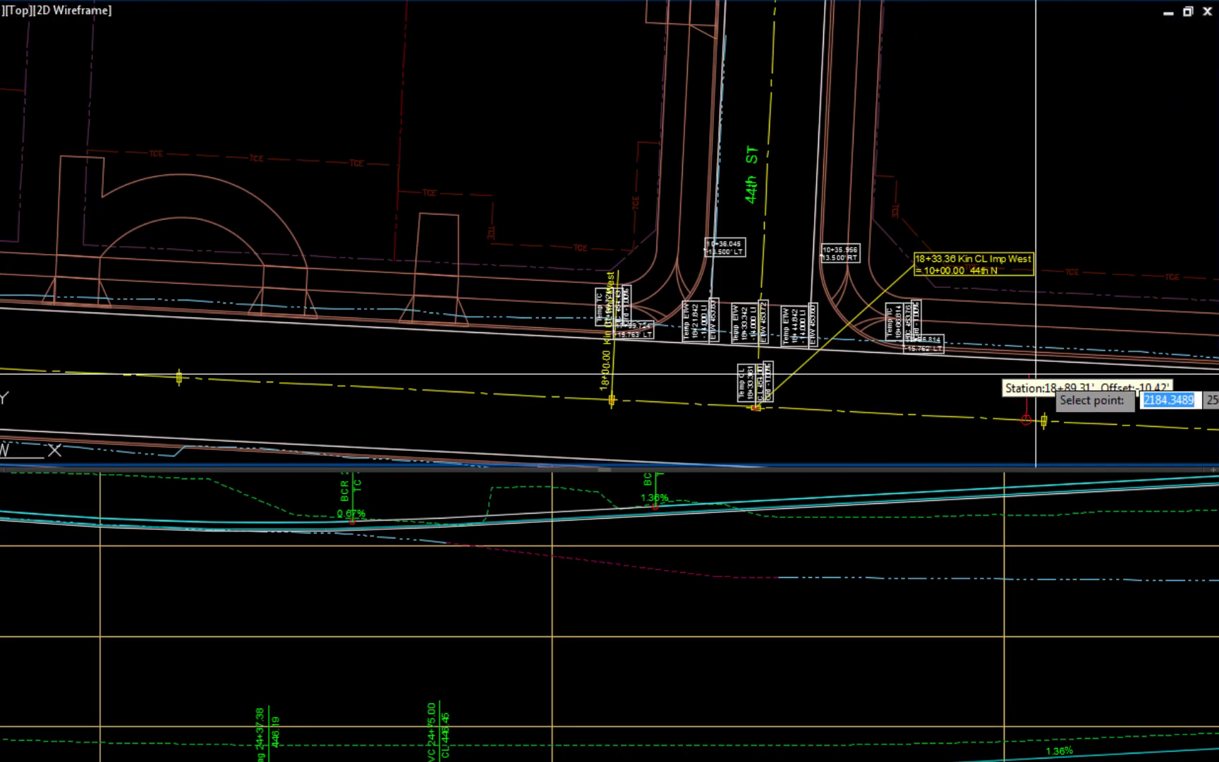
middle_drag(1102, 397, 0, 261)
middle_drag(1074, 373, 721, 380)
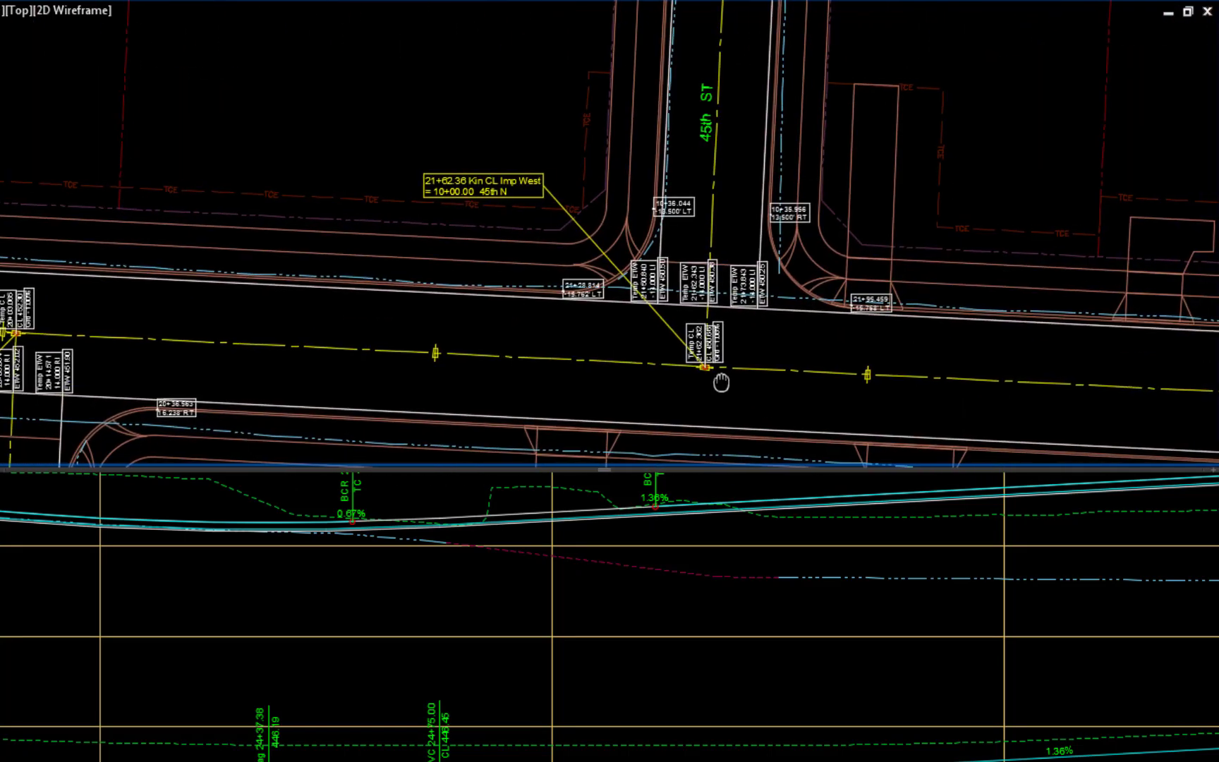
scroll(544, 299, up, 8)
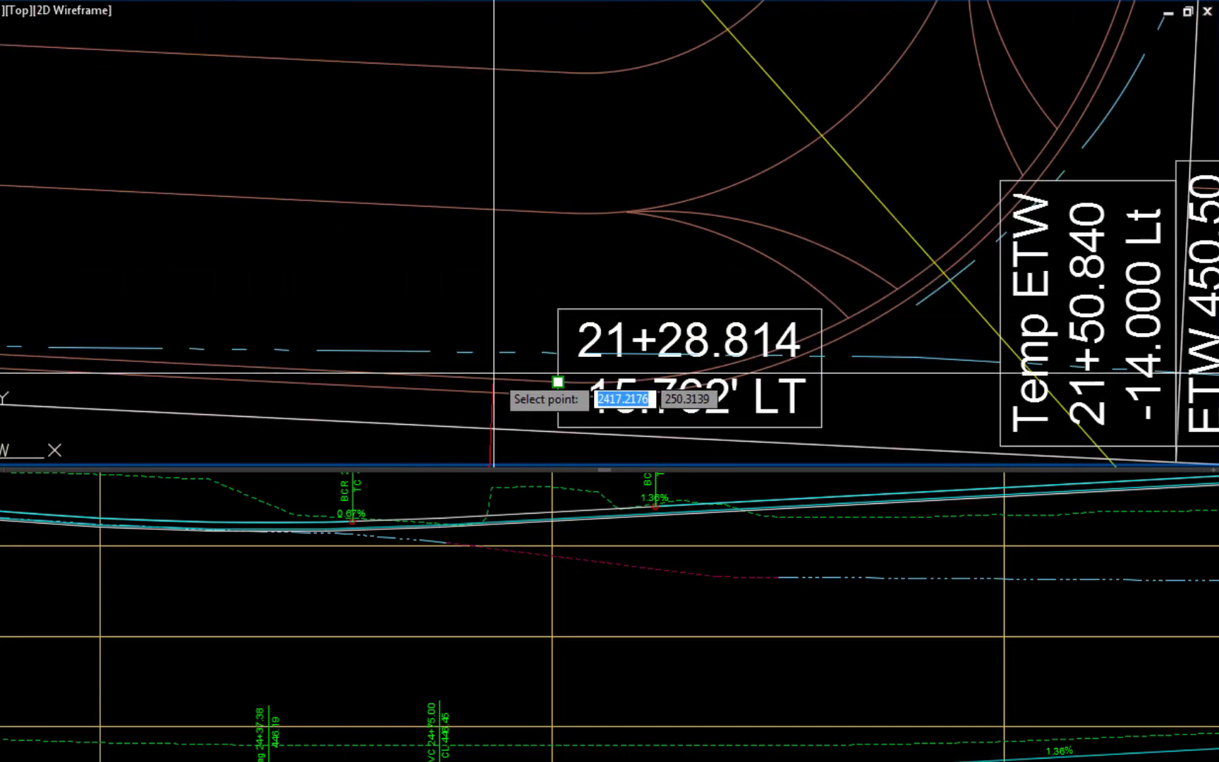
click(558, 382)
scroll(952, 419, down, 4)
middle_drag(1001, 423, 1, 233)
scroll(682, 280, up, 2)
click(671, 221)
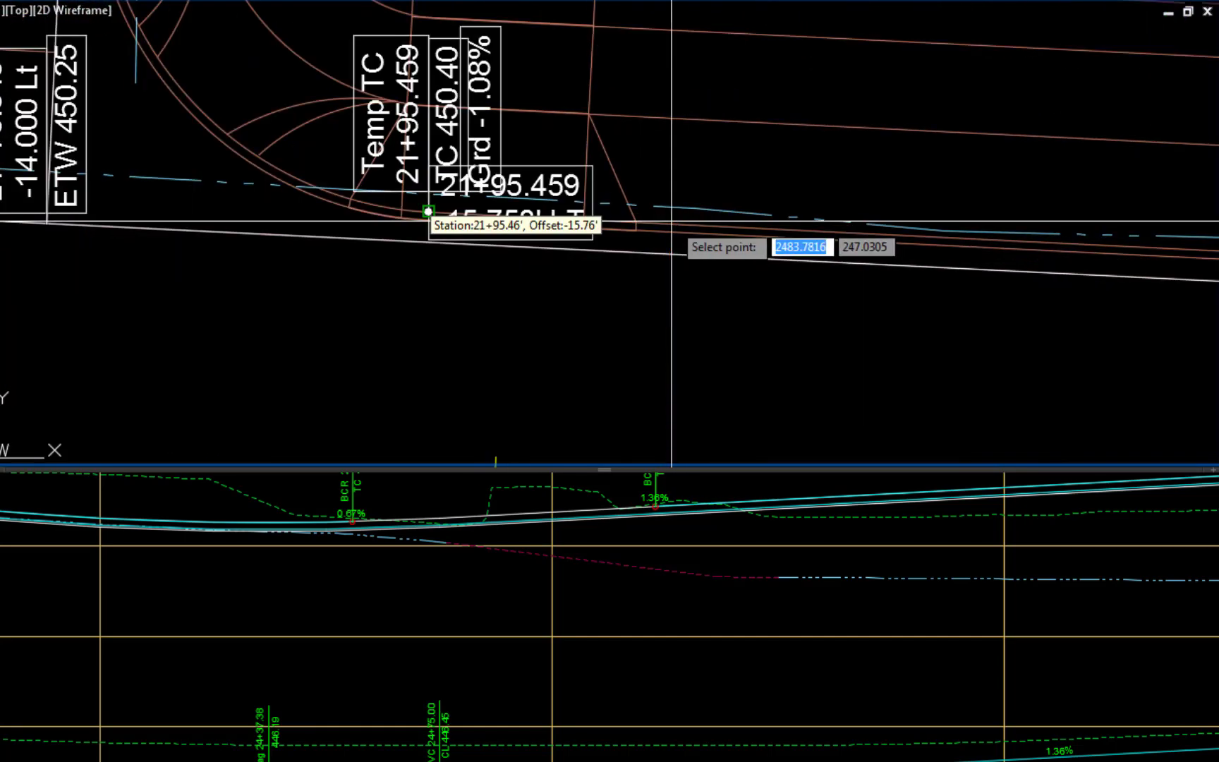